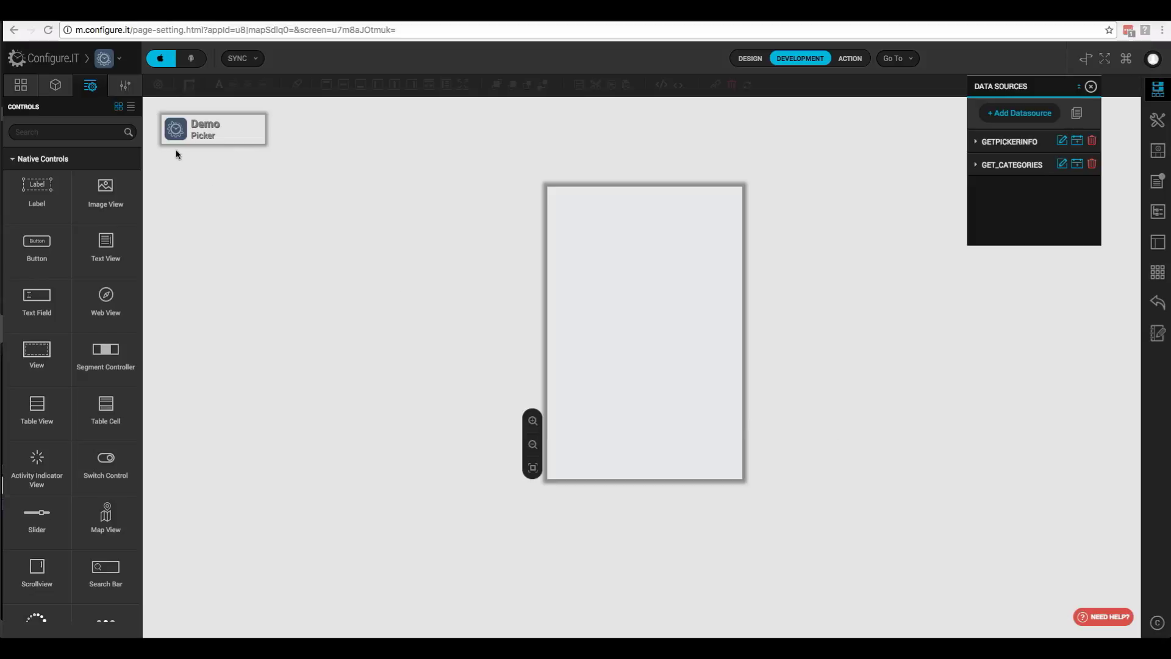
Filter the available controls by "picker"
{"action": "left_click", "coordinate": [60, 132]}
{"action": "type", "text": "picker"}
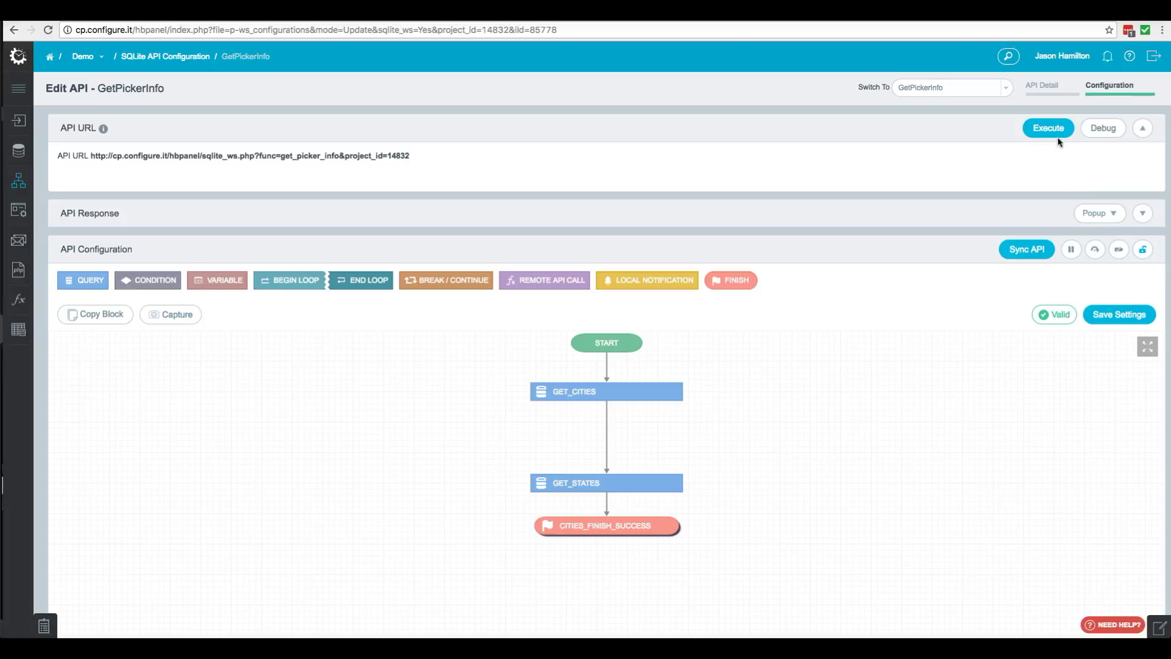
Debug the GetPickerInfo API and review the cities and states data in its response
{"action": "left_click", "coordinate": [1103, 128]}
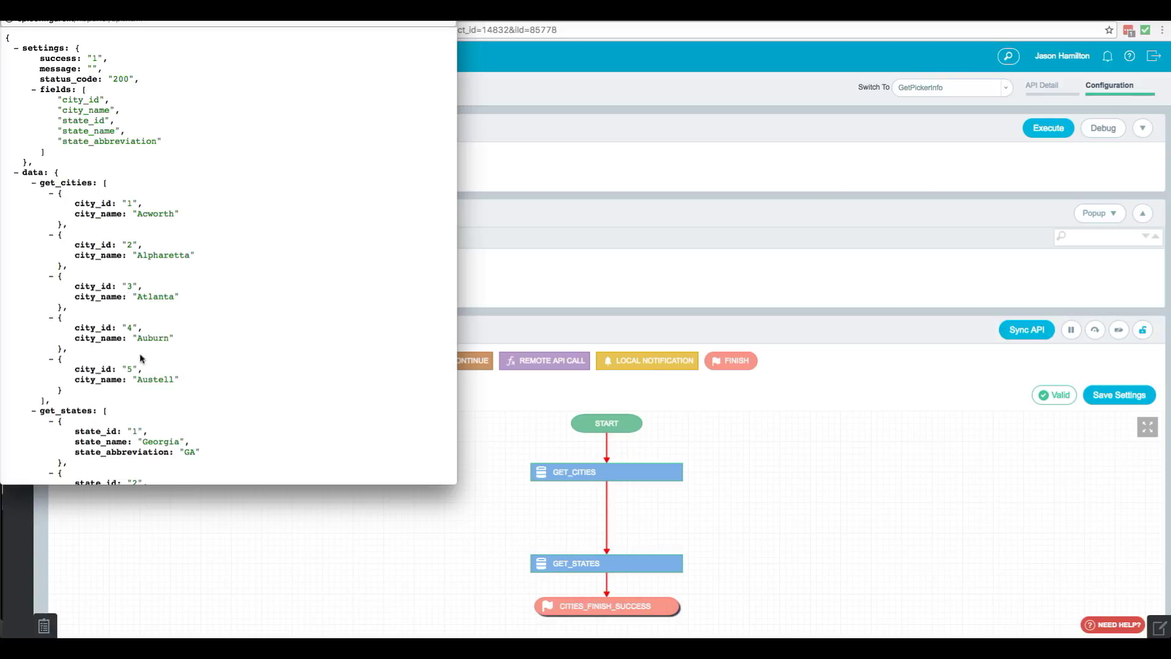
{"action": "scroll", "coordinate": [188, 360], "scroll_direction": "down", "scroll_amount": 3}
{"action": "scroll", "coordinate": [188, 360], "scroll_direction": "down", "scroll_amount": 2}
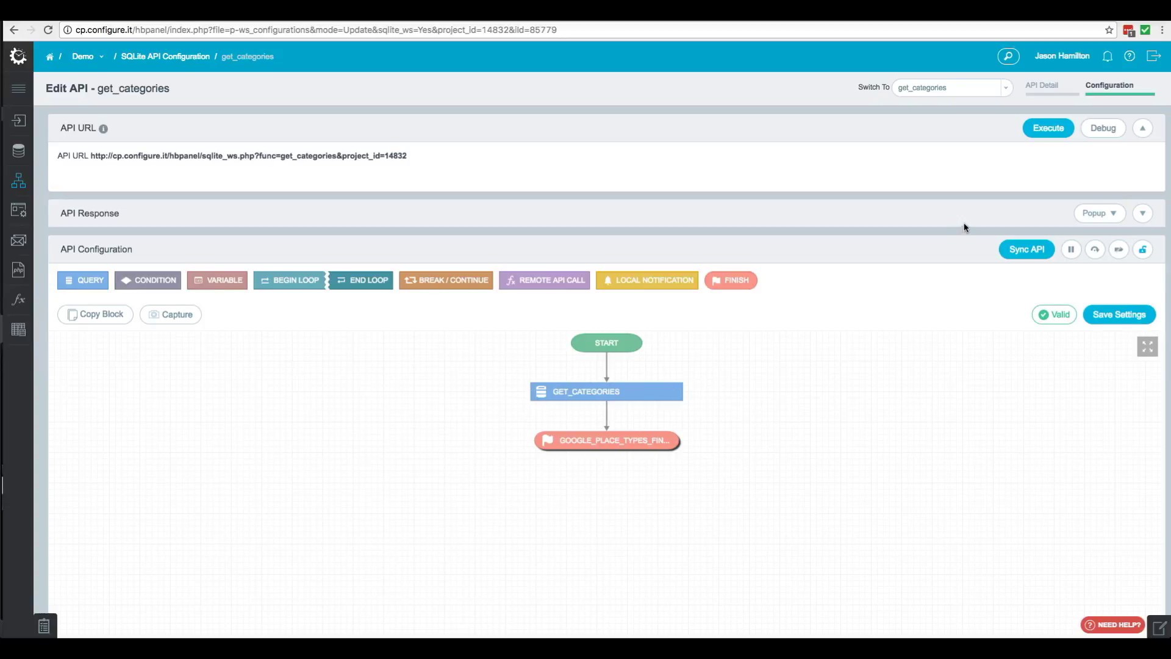
Debug the get_categories API, review the category data in its response, and close the response window
{"action": "left_click", "coordinate": [1102, 128]}
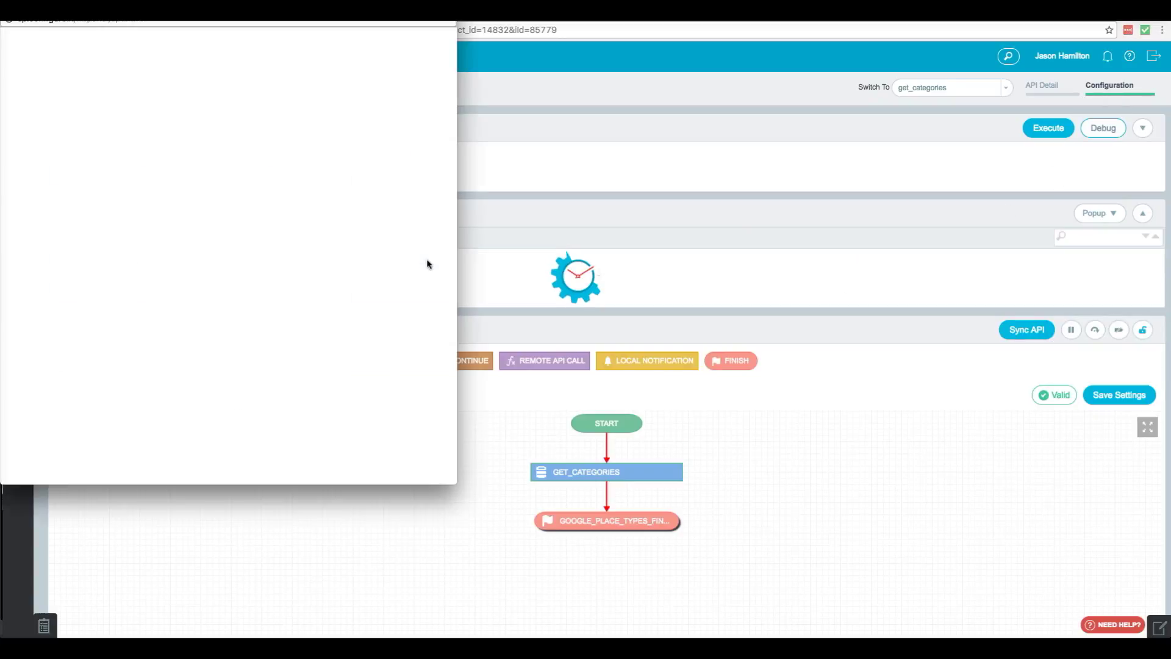
{"action": "scroll", "coordinate": [162, 323], "scroll_direction": "down", "scroll_amount": 1}
{"action": "scroll", "coordinate": [162, 323], "scroll_direction": "down", "scroll_amount": 4}
{"action": "scroll", "coordinate": [163, 323], "scroll_direction": "down", "scroll_amount": 2}
{"action": "key", "text": "super+w"}
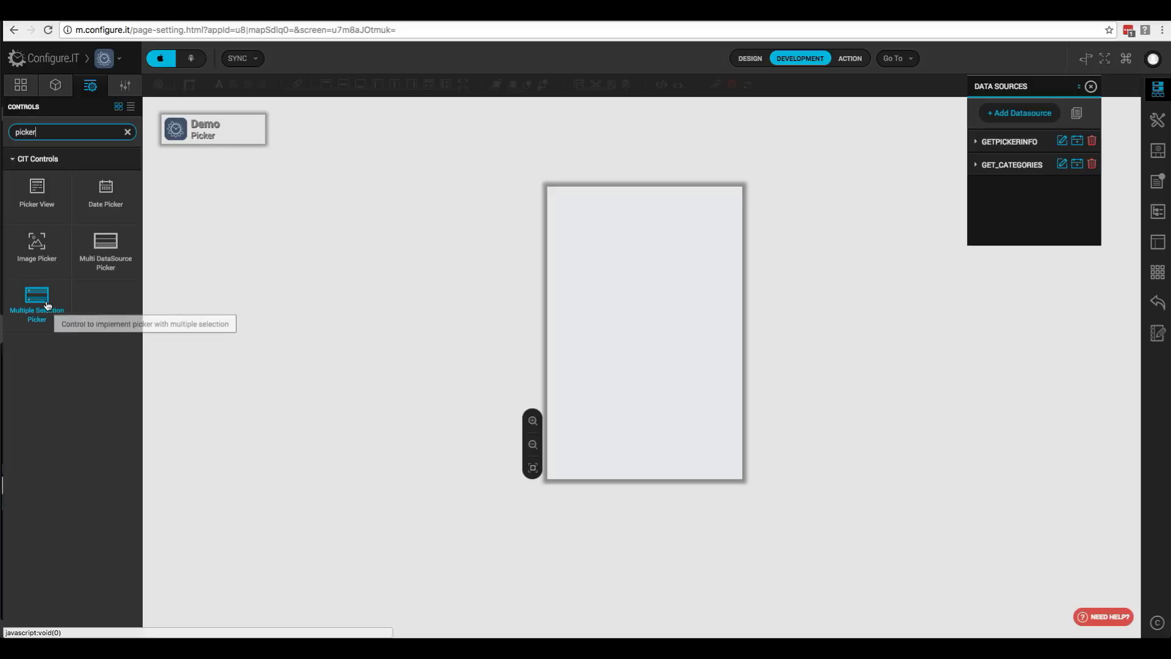
Add a Multiple Selection Picker to the screen and set its X position to 10, Y position to 45 and width to 300
{"action": "left_click_drag", "start_coordinate": [47, 308], "coordinate": [628, 220]}
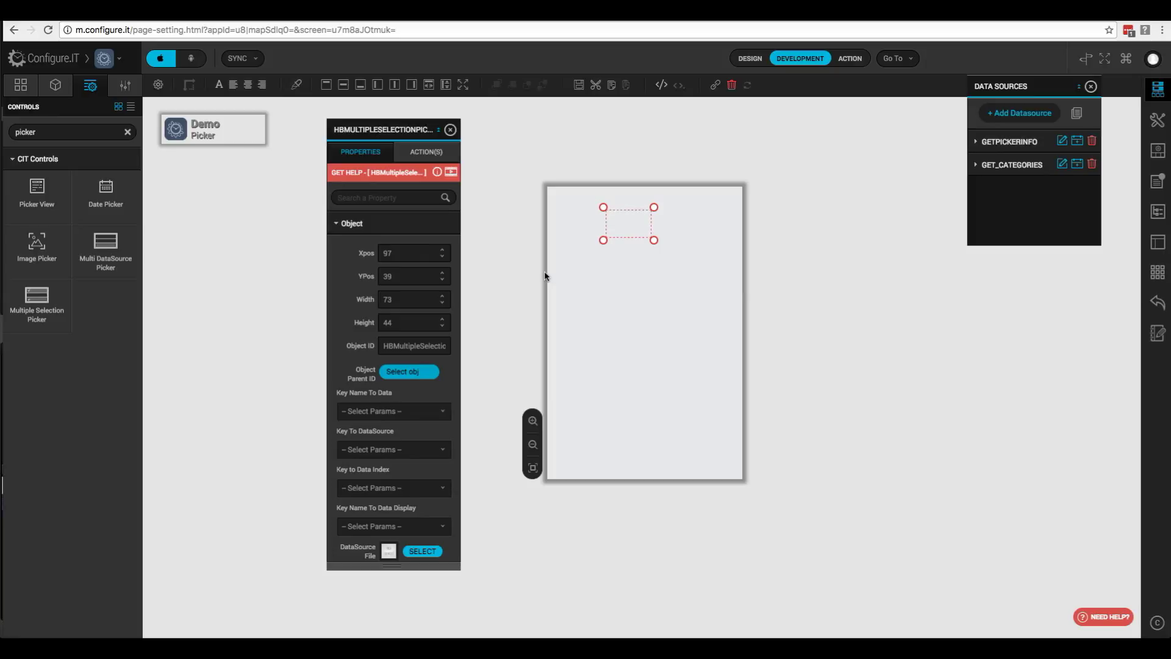
{"action": "double_click", "coordinate": [420, 254]}
{"action": "type", "text": "10"}
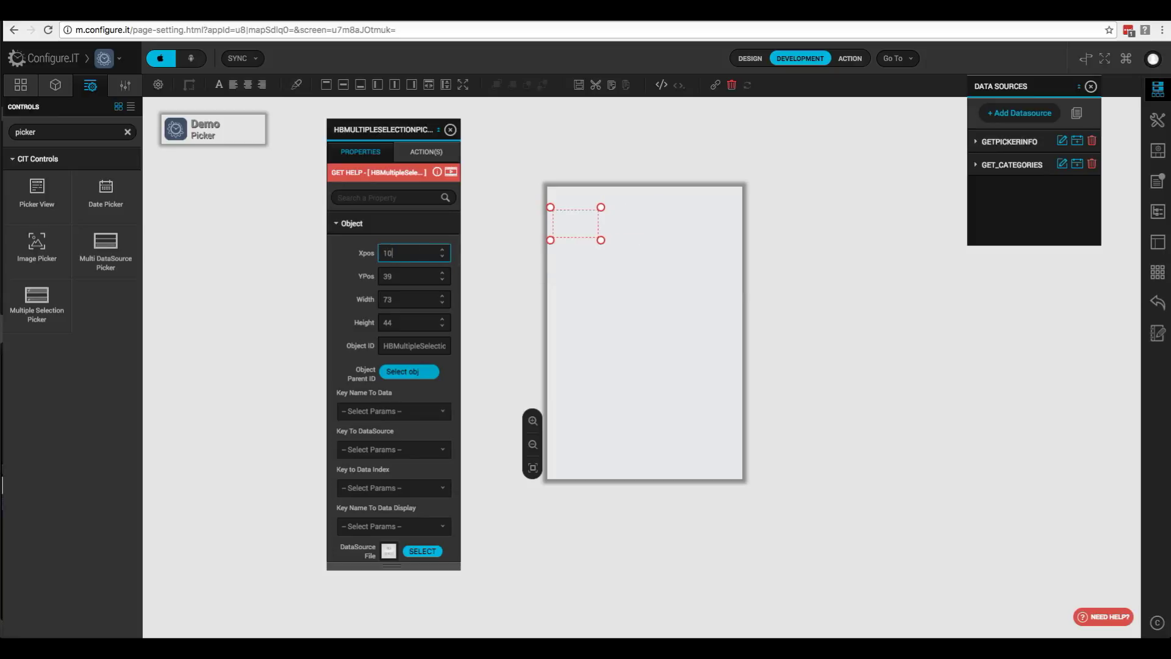
{"action": "key", "text": "Tab"}
{"action": "type", "text": "45"}
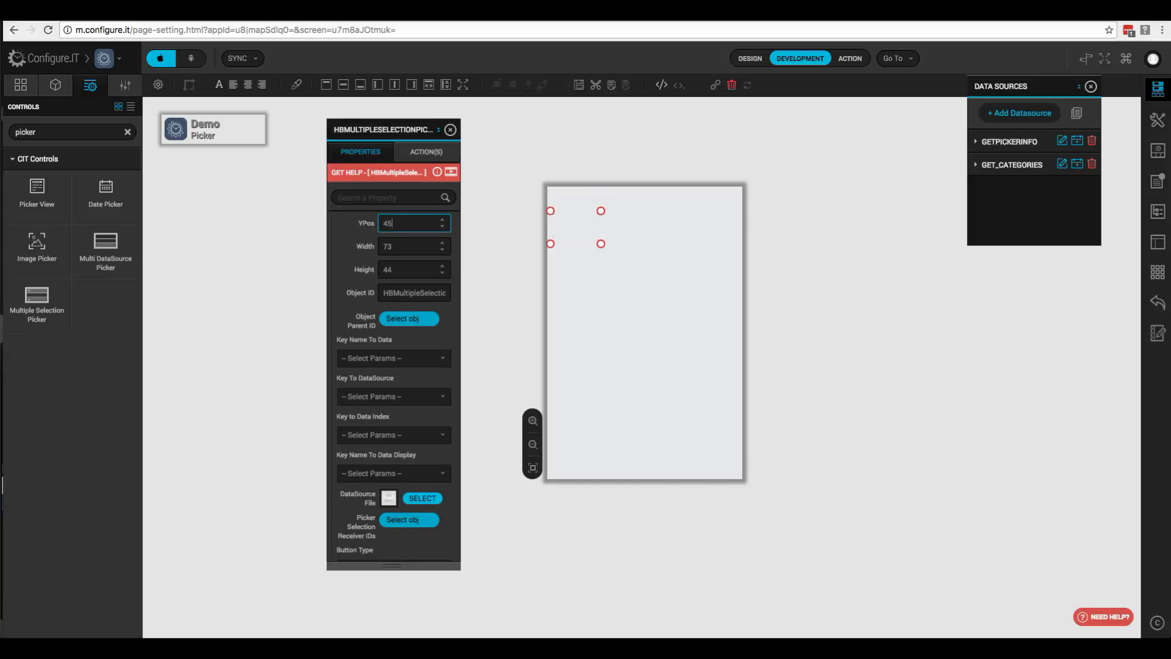
{"action": "key", "text": "Tab"}
{"action": "type", "text": "300"}
{"action": "key", "text": "Tab"}
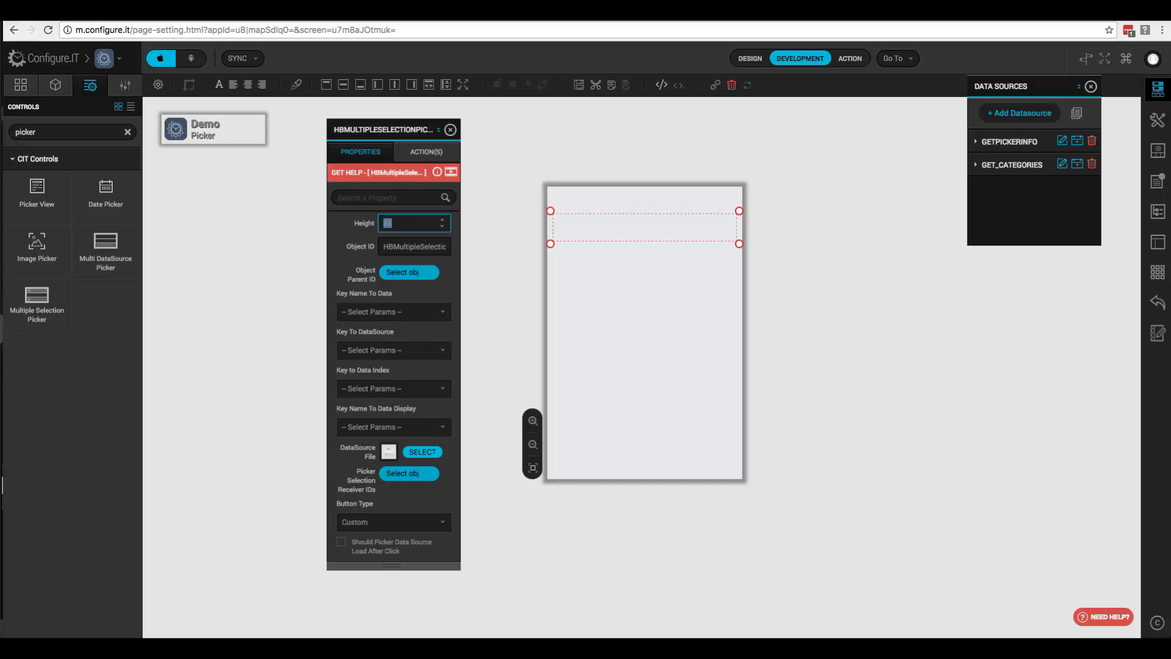
Set the picker's object ID to pckrMultipleSelection
{"action": "key", "text": "Tab"}
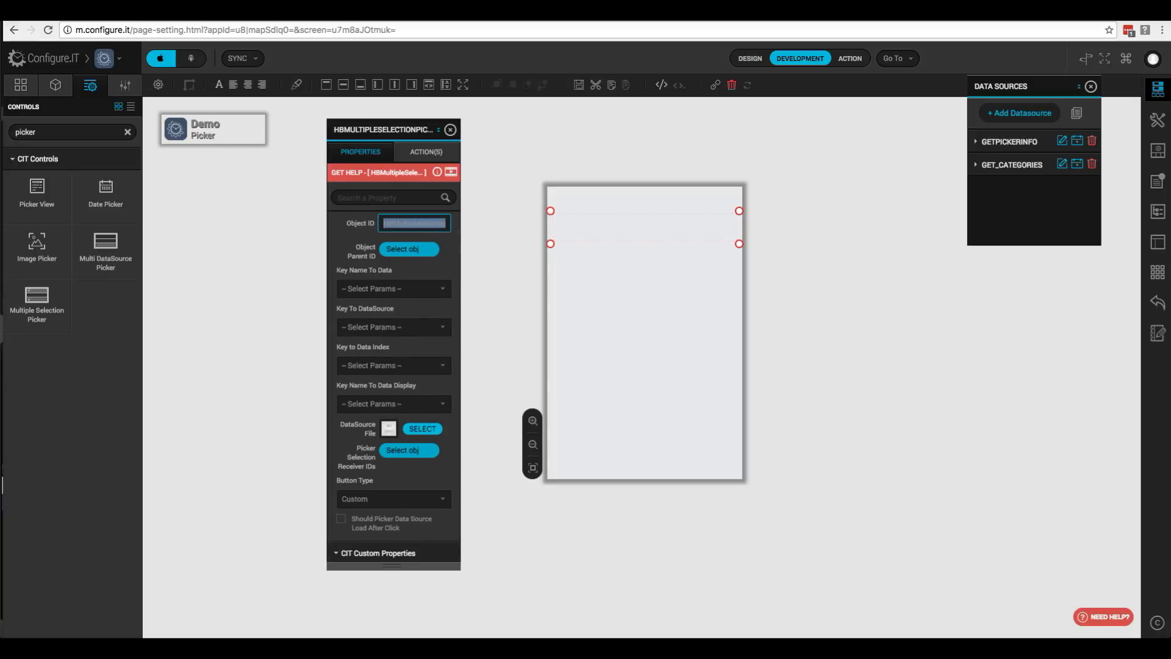
{"action": "type", "text": "p"}
{"action": "type", "text": "c"}
{"action": "type", "text": "kr"}
{"action": "type", "text": "MultipleSe"}
{"action": "type", "text": "lection"}
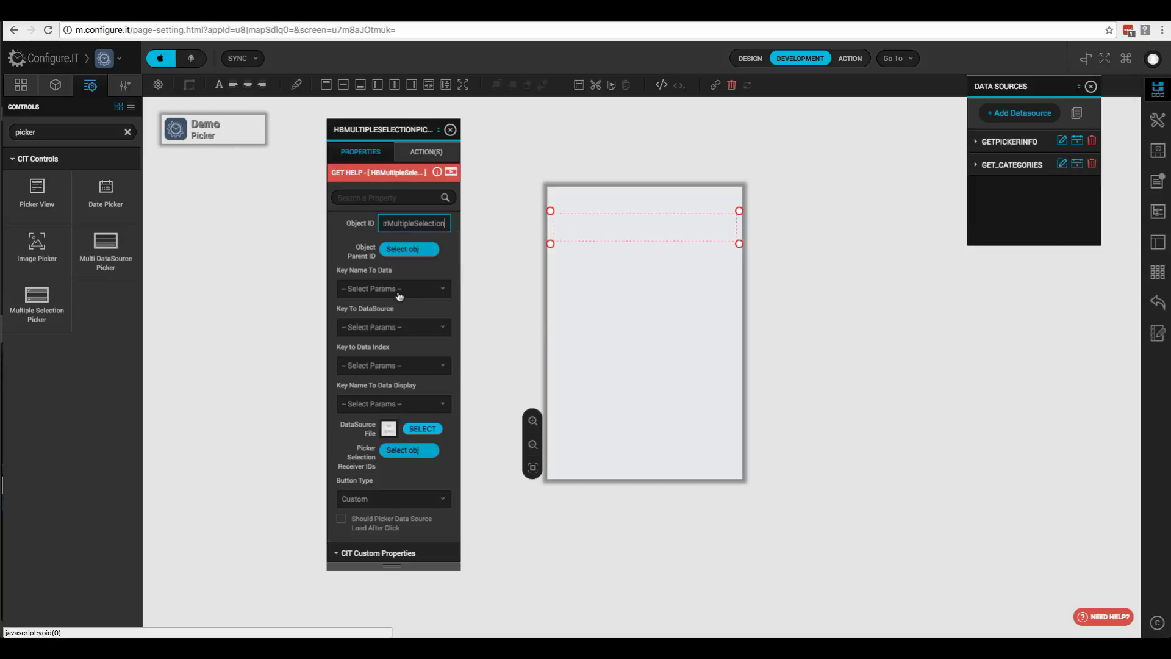
Set the picker's Key Name To Data to category_name from the GET_CATEGORIES data source
{"action": "left_click", "coordinate": [408, 294]}
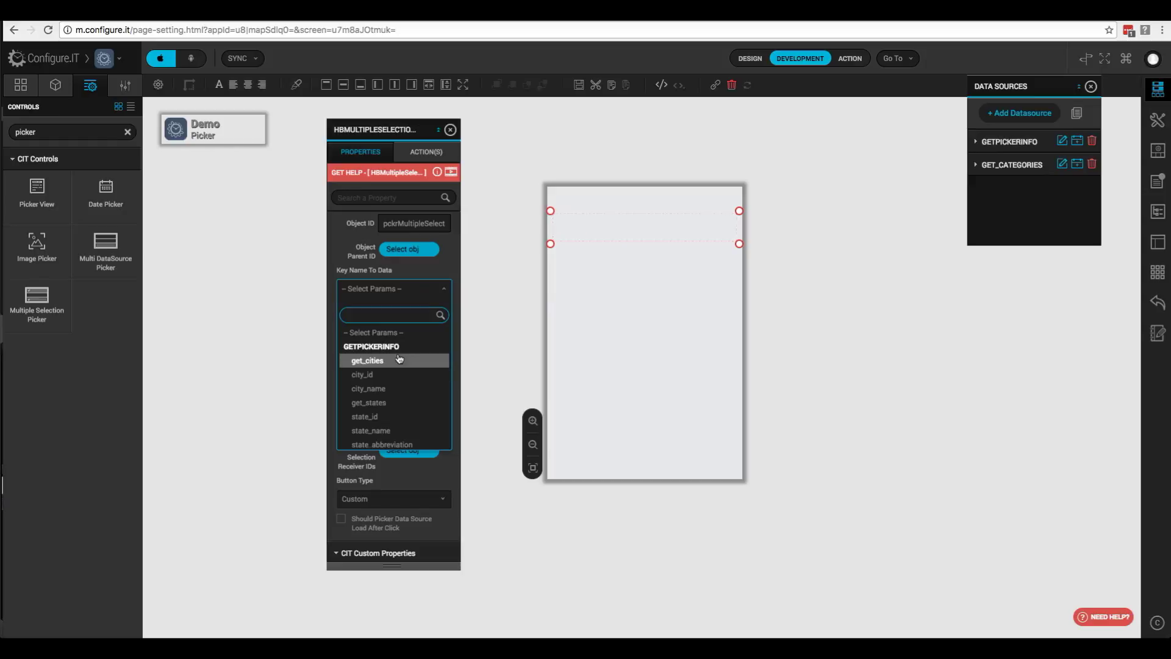
{"action": "scroll", "coordinate": [397, 372], "scroll_direction": "down", "scroll_amount": 3}
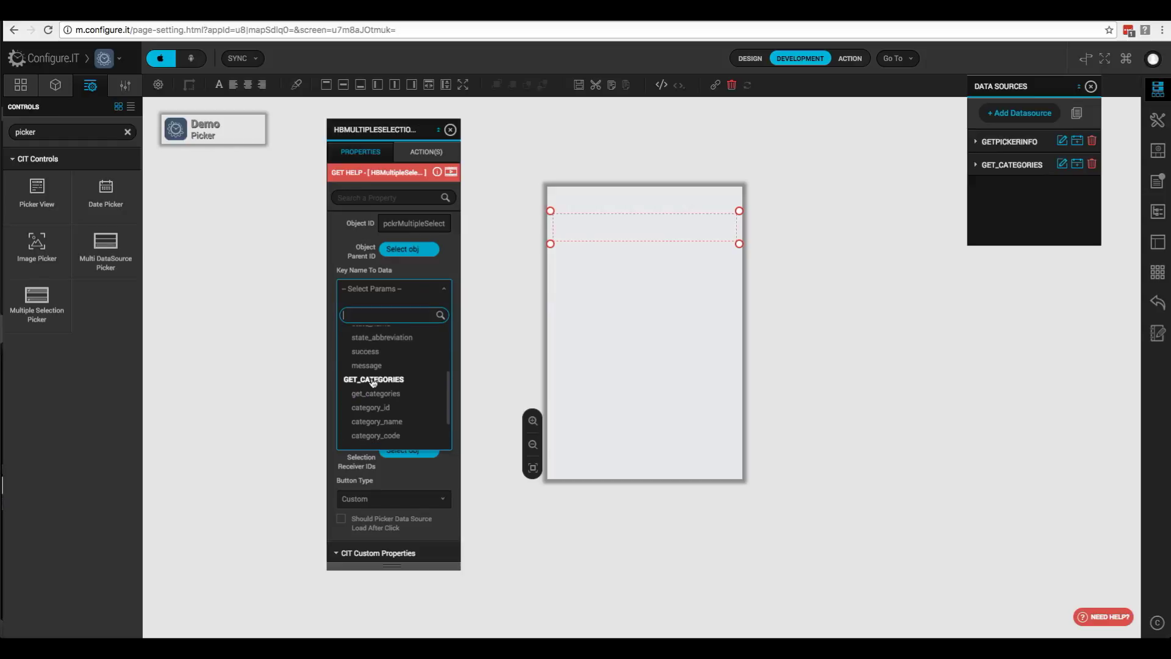
{"action": "left_click", "coordinate": [388, 425]}
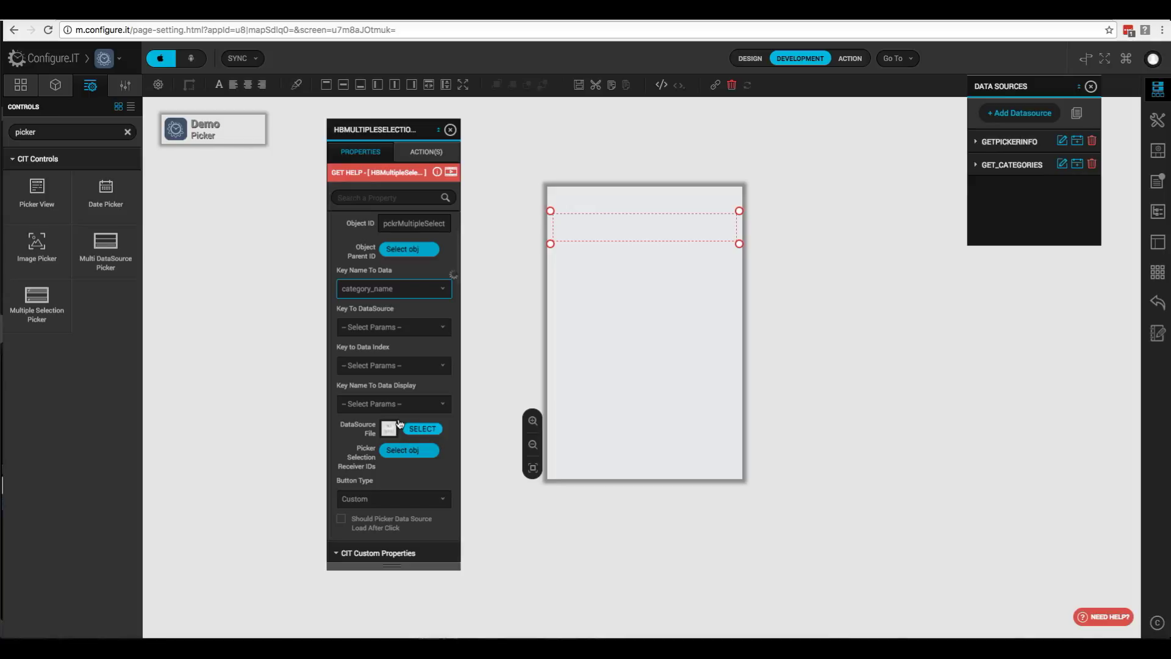
{"action": "scroll", "coordinate": [427, 406], "scroll_direction": "down", "scroll_amount": 1}
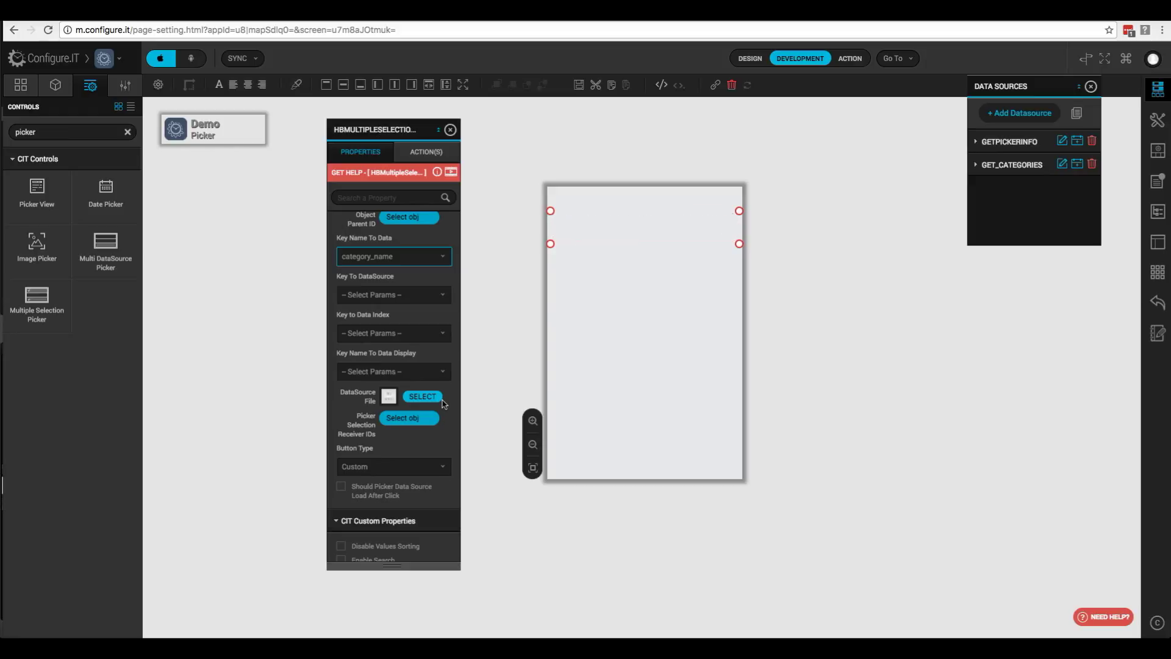
{"action": "scroll", "coordinate": [428, 437], "scroll_direction": "down", "scroll_amount": 1}
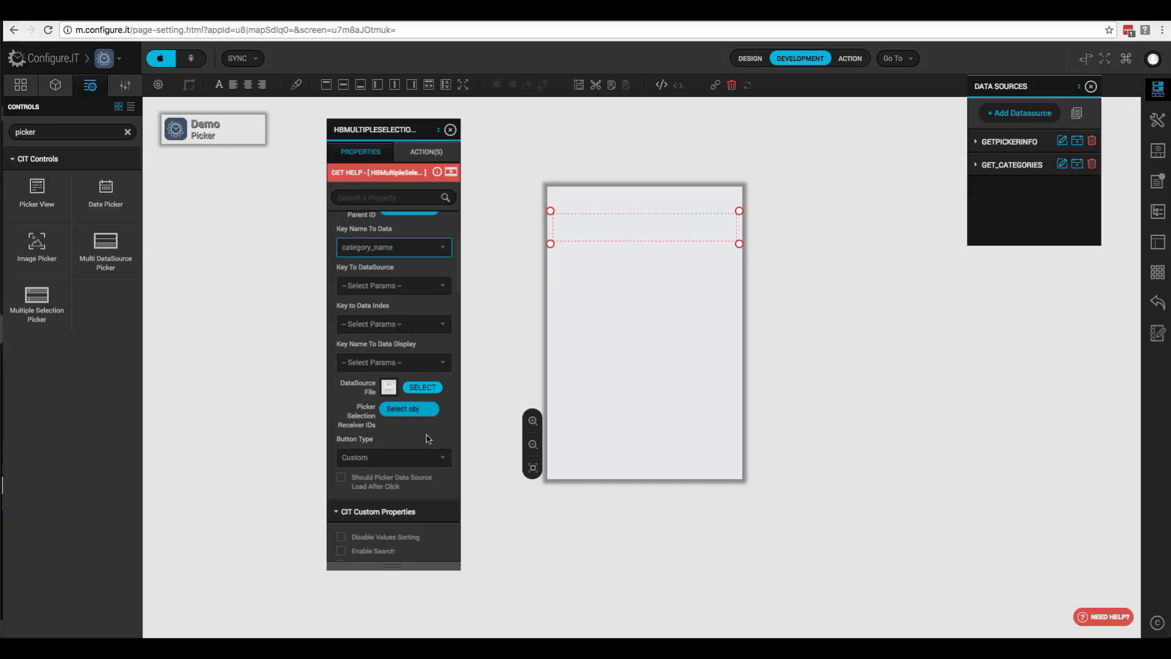
{"action": "scroll", "coordinate": [428, 438], "scroll_direction": "down", "scroll_amount": 3}
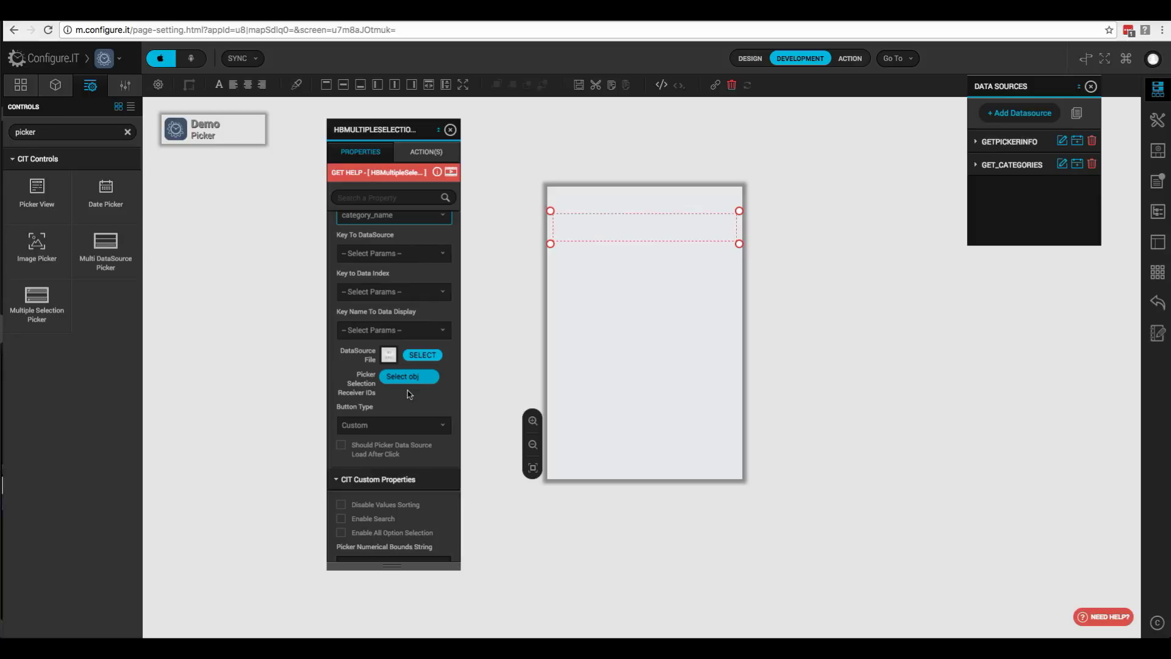
Find the Label control and add one to the screen over the multiple selection picker
{"action": "double_click", "coordinate": [97, 133]}
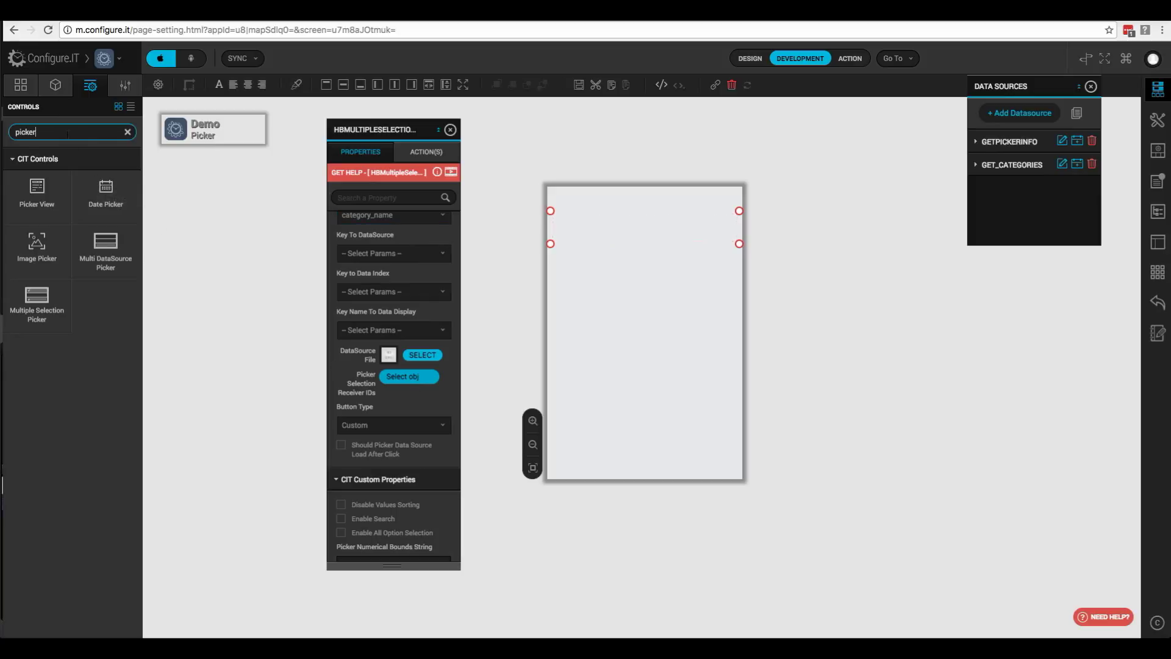
{"action": "type", "text": "label"}
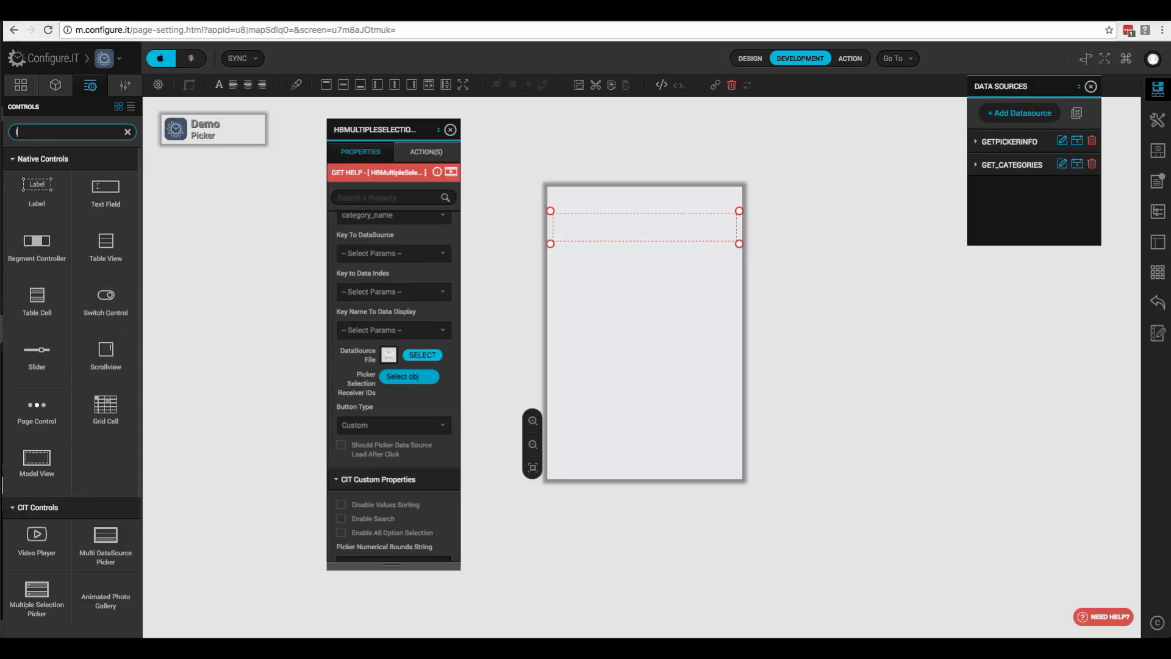
{"action": "left_click_drag", "start_coordinate": [34, 187], "coordinate": [576, 229]}
Set the label's X position to 10, Y position to 45, width to 300 and height to 44
{"action": "double_click", "coordinate": [415, 256]}
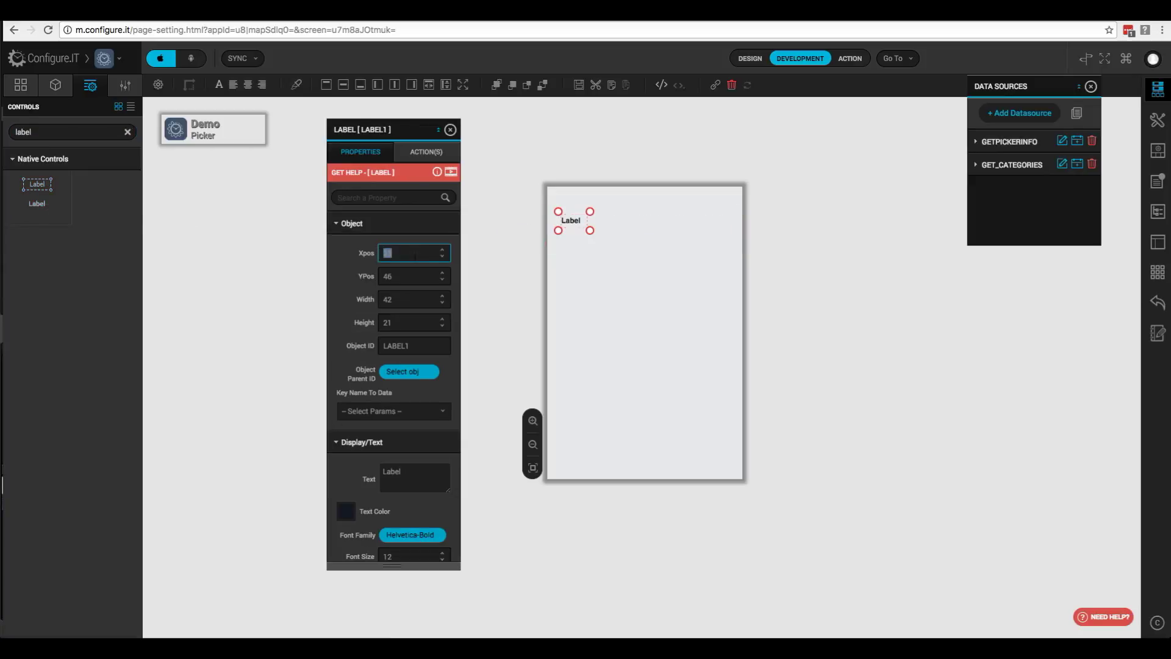
{"action": "type", "text": "10"}
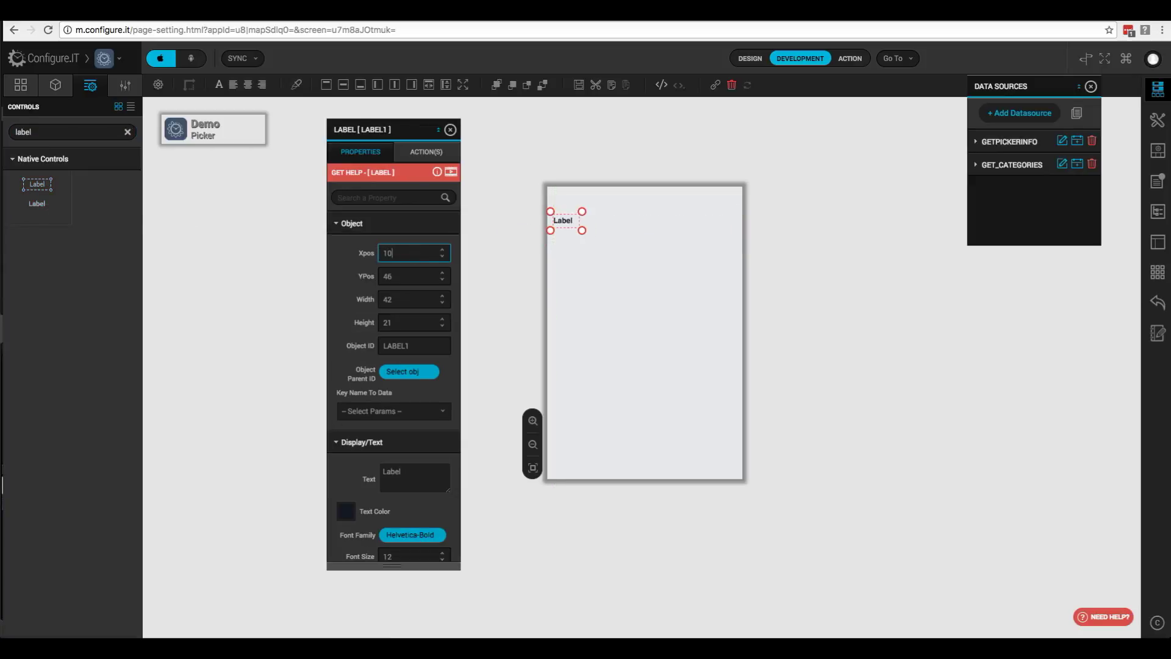
{"action": "key", "text": "Tab"}
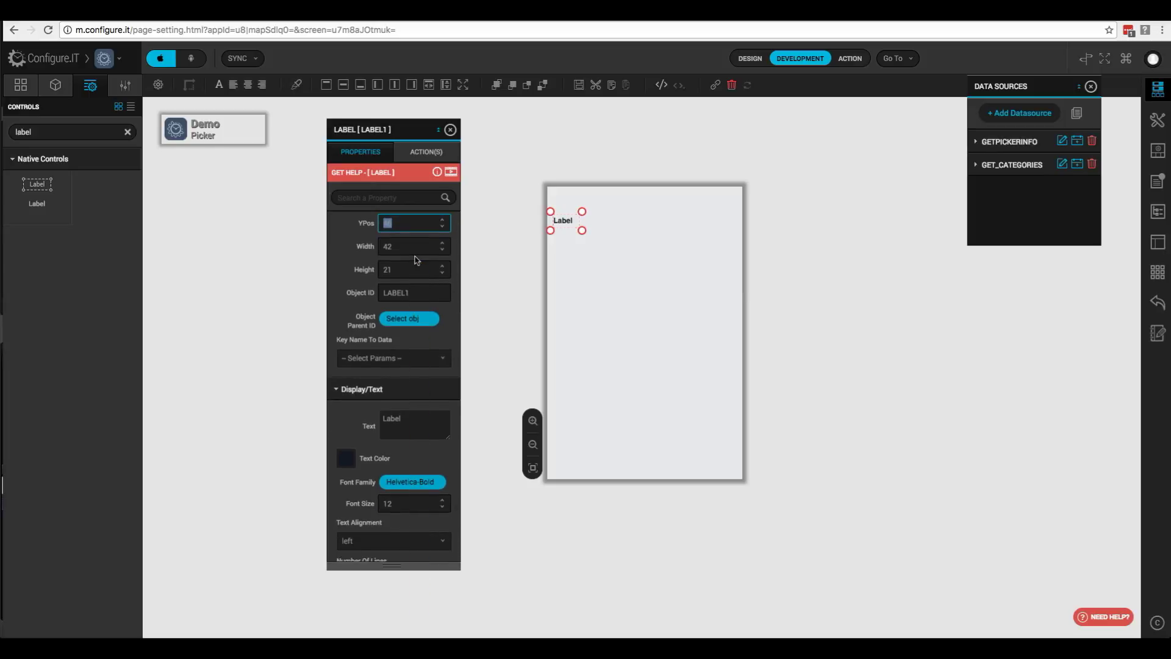
{"action": "type", "text": "45"}
{"action": "key", "text": "Tab"}
{"action": "type", "text": "300"}
{"action": "key", "text": "Tab"}
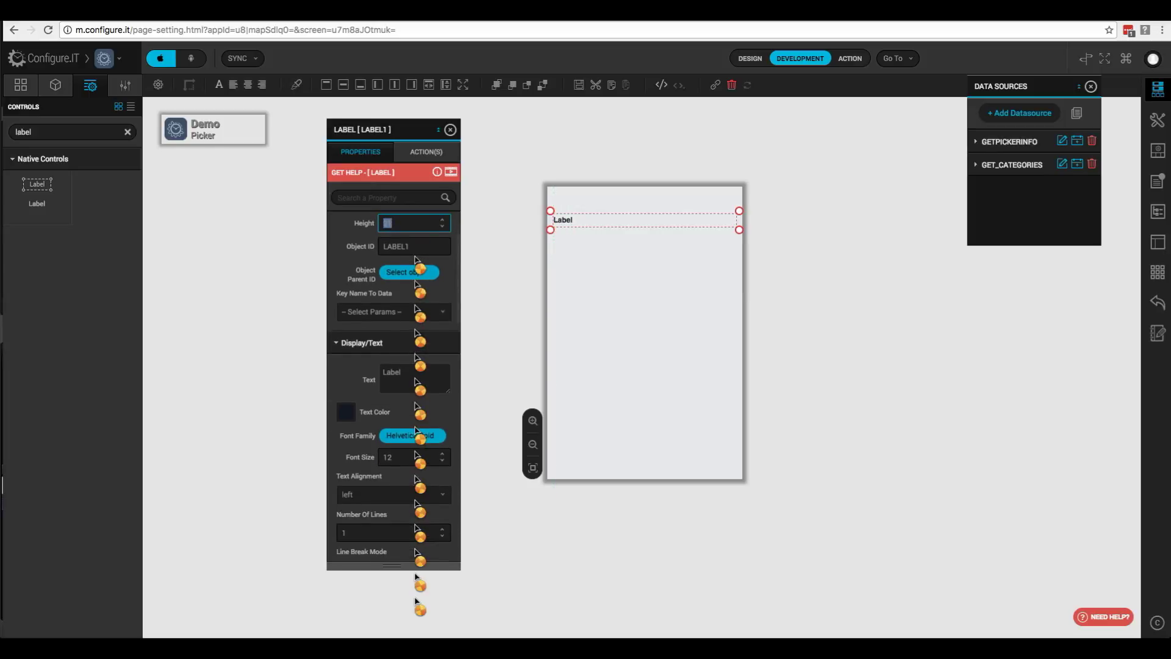
{"action": "type", "text": "44"}
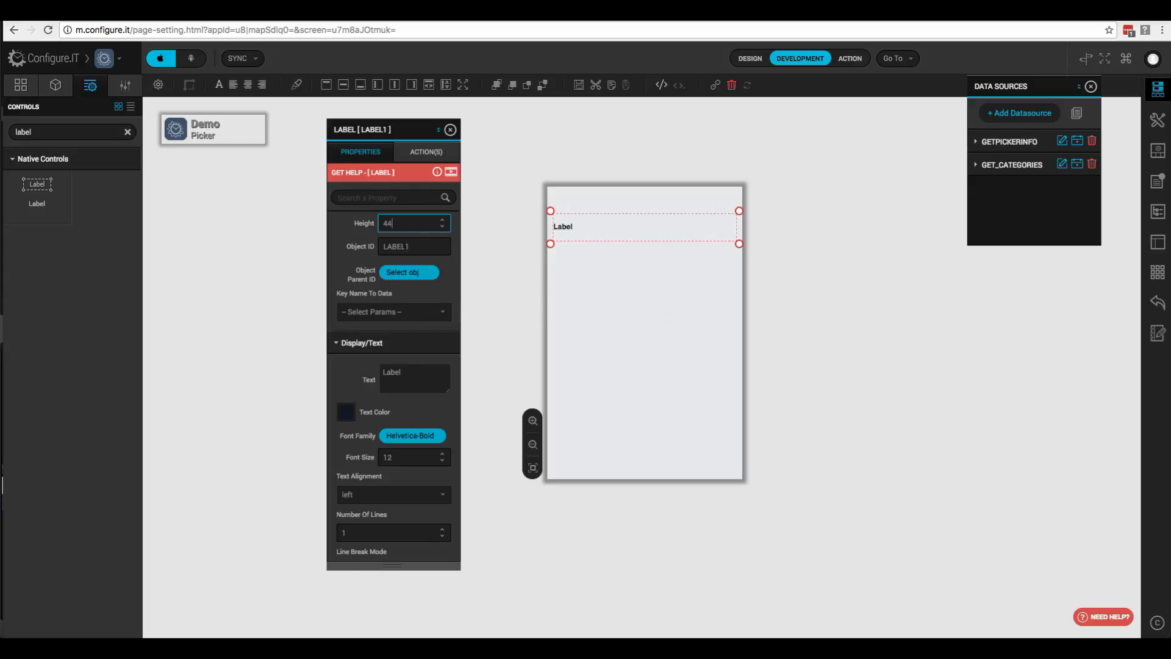
Set the label's object ID to lblMultipleSelection and move it above pckrMultipleSelection in the object tree
{"action": "key", "text": "Tab"}
{"action": "type", "text": "lbl"}
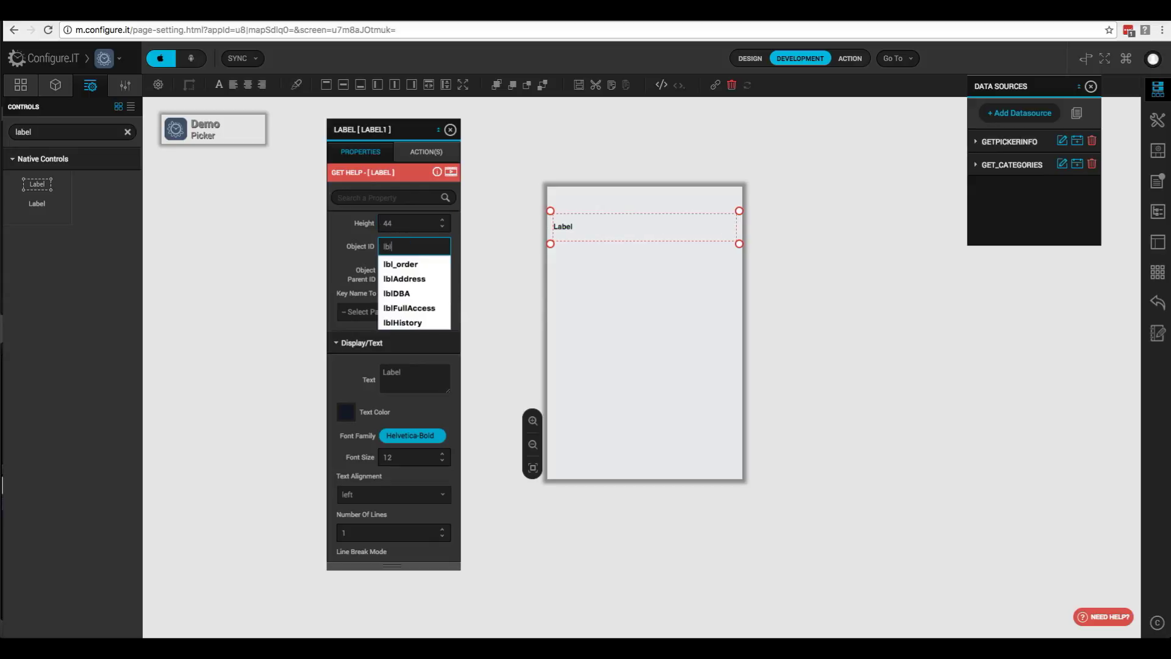
{"action": "type", "text": "MultipleSelection"}
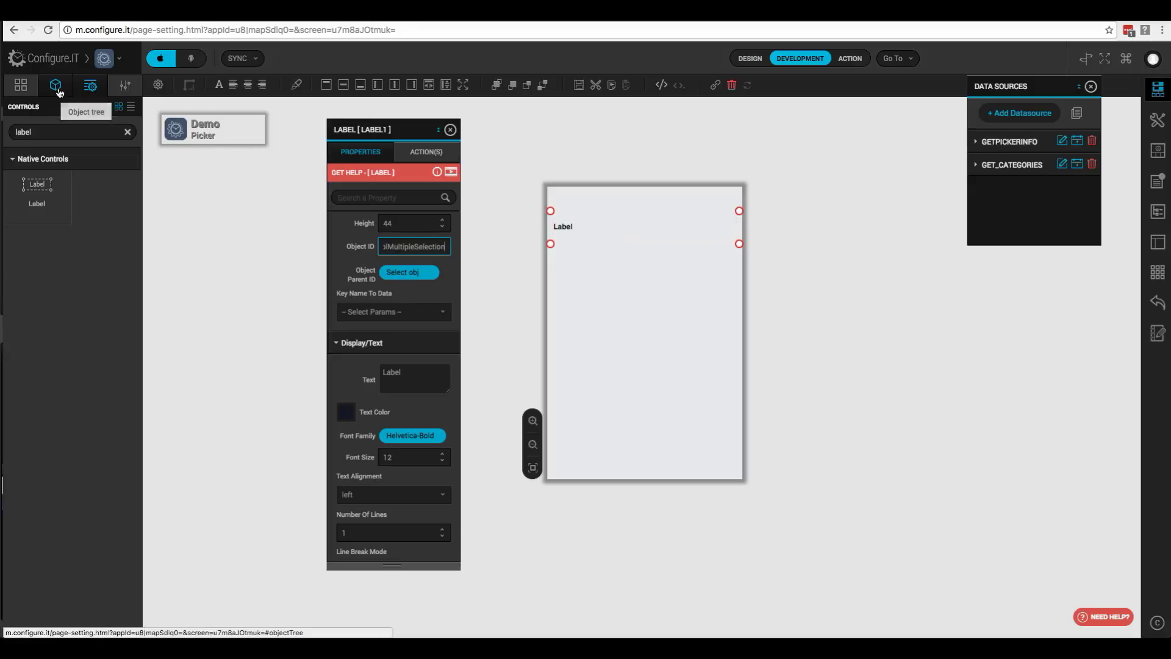
{"action": "left_click", "coordinate": [59, 92]}
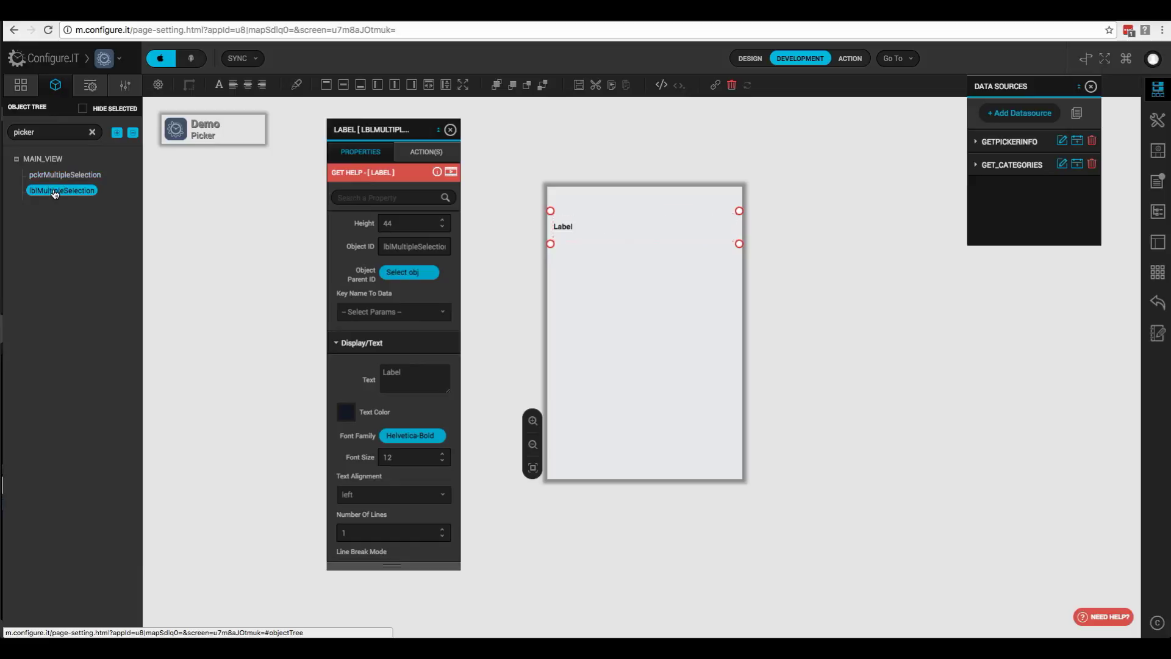
{"action": "left_click_drag", "start_coordinate": [55, 193], "coordinate": [59, 178]}
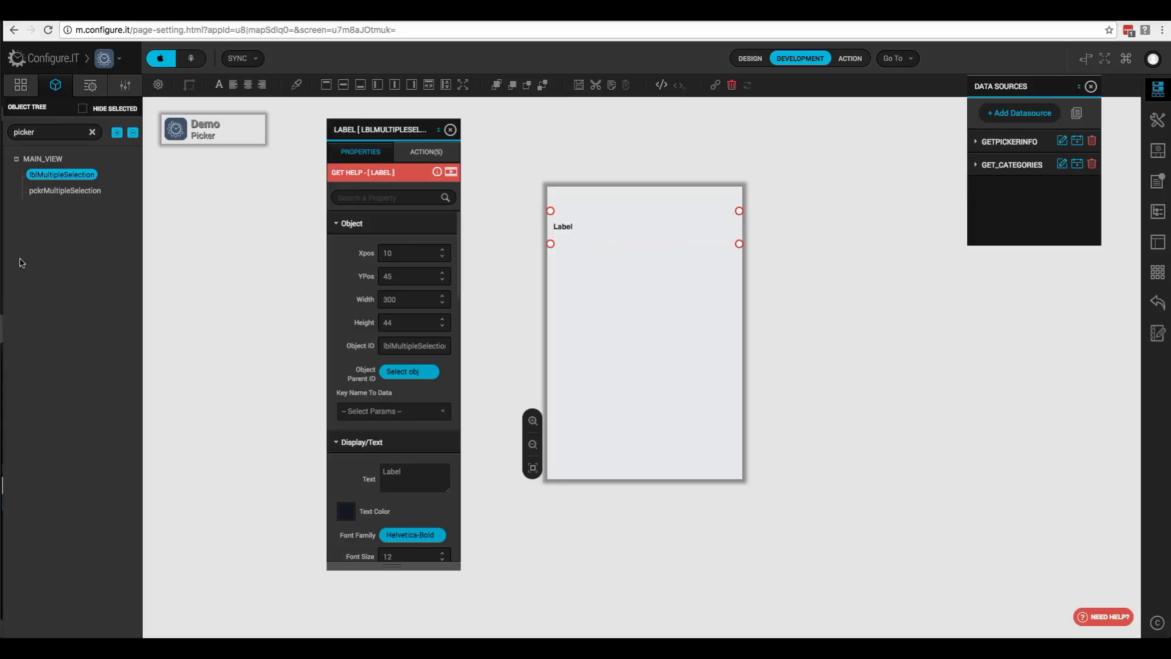
Replace the label's text with "Select Category"
{"action": "scroll", "coordinate": [402, 392], "scroll_direction": "down", "scroll_amount": 1}
{"action": "left_click", "coordinate": [408, 419]}
{"action": "key", "text": "BackSpace"}
{"action": "key", "text": "BackSpace"}
{"action": "key", "text": "BackSpace"}
{"action": "key", "text": "BackSpace"}
{"action": "key", "text": "BackSpace"}
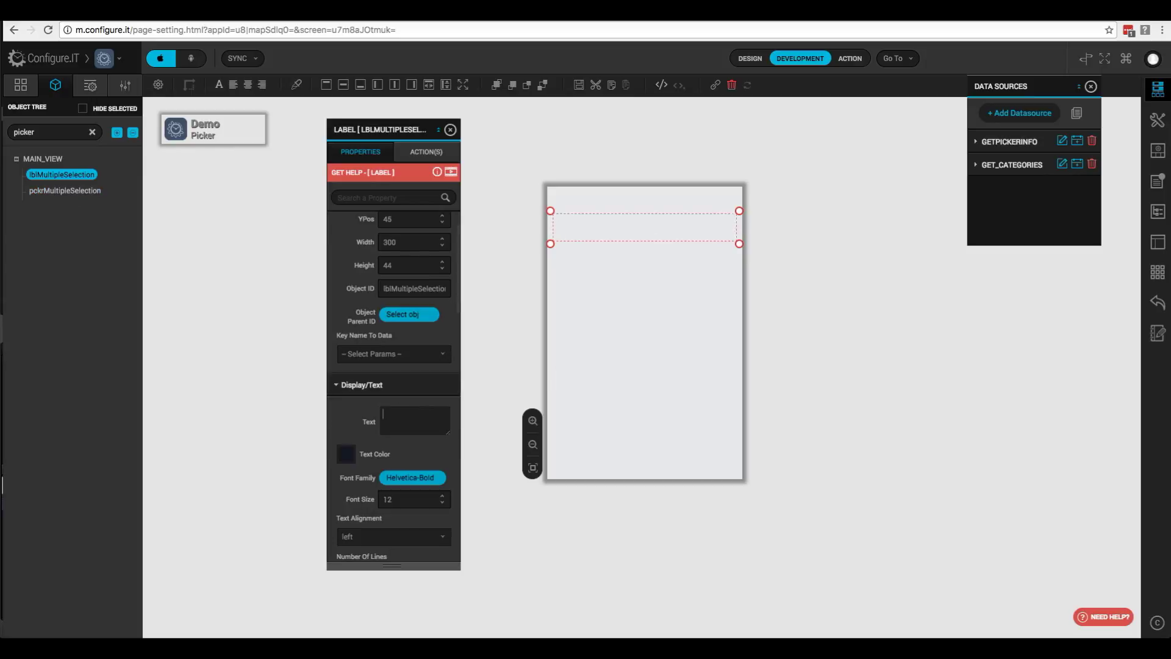
{"action": "type", "text": "Selct"}
{"action": "key", "text": "BackSpace"}
{"action": "type", "text": "ect Category"}
Set the label's text alignment to center
{"action": "scroll", "coordinate": [376, 461], "scroll_direction": "down", "scroll_amount": 2}
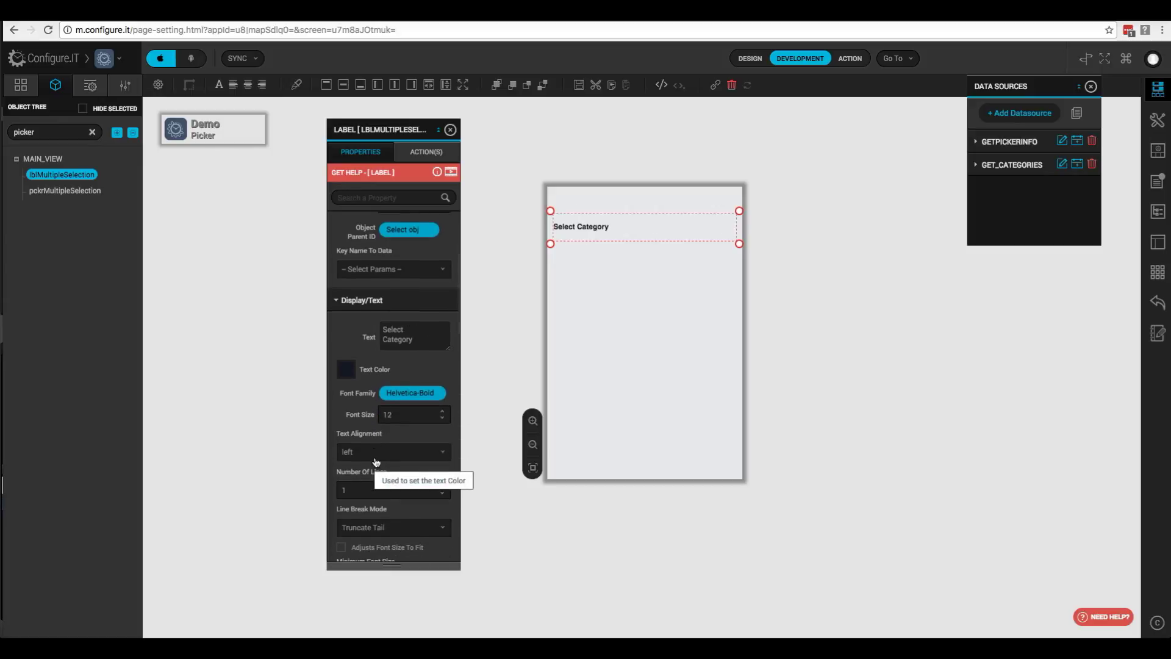
{"action": "left_click", "coordinate": [375, 452]}
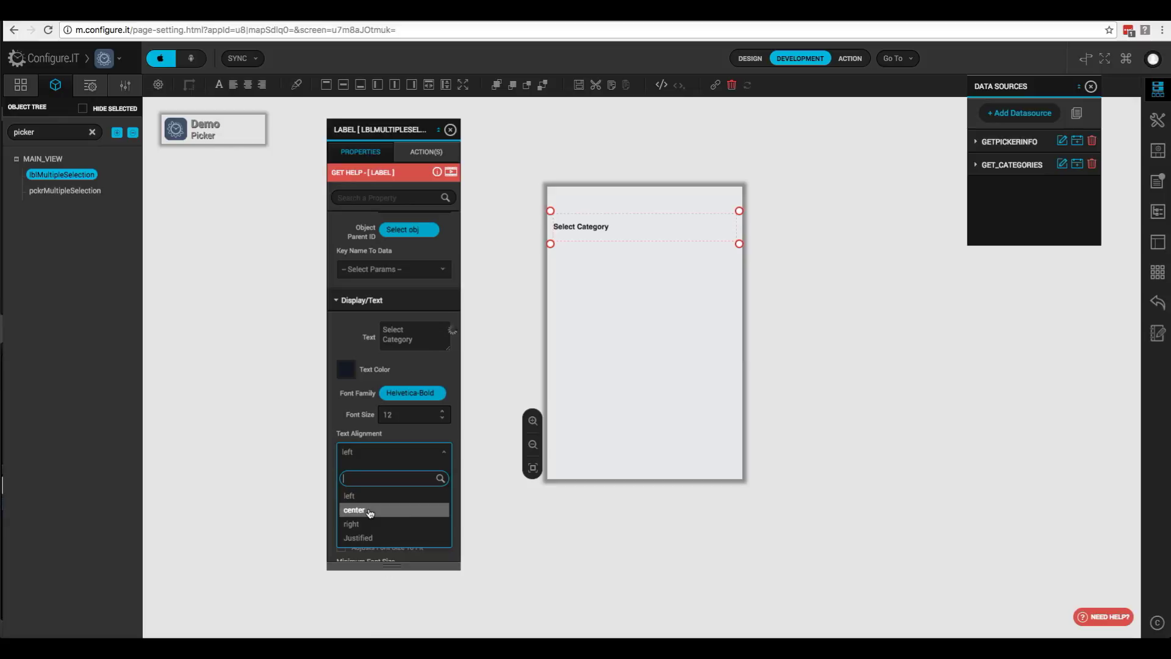
{"action": "left_click", "coordinate": [370, 509]}
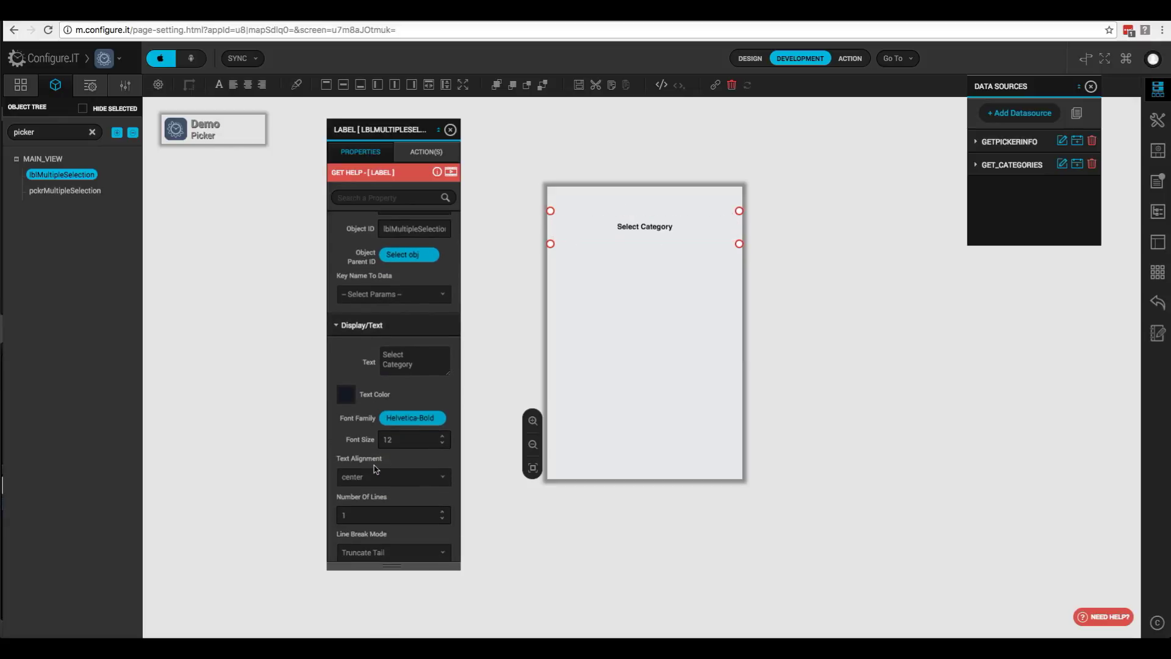
Find the label's color properties and apply a background color from the palette swatches
{"action": "left_click", "coordinate": [384, 197]}
{"action": "type", "text": "color"}
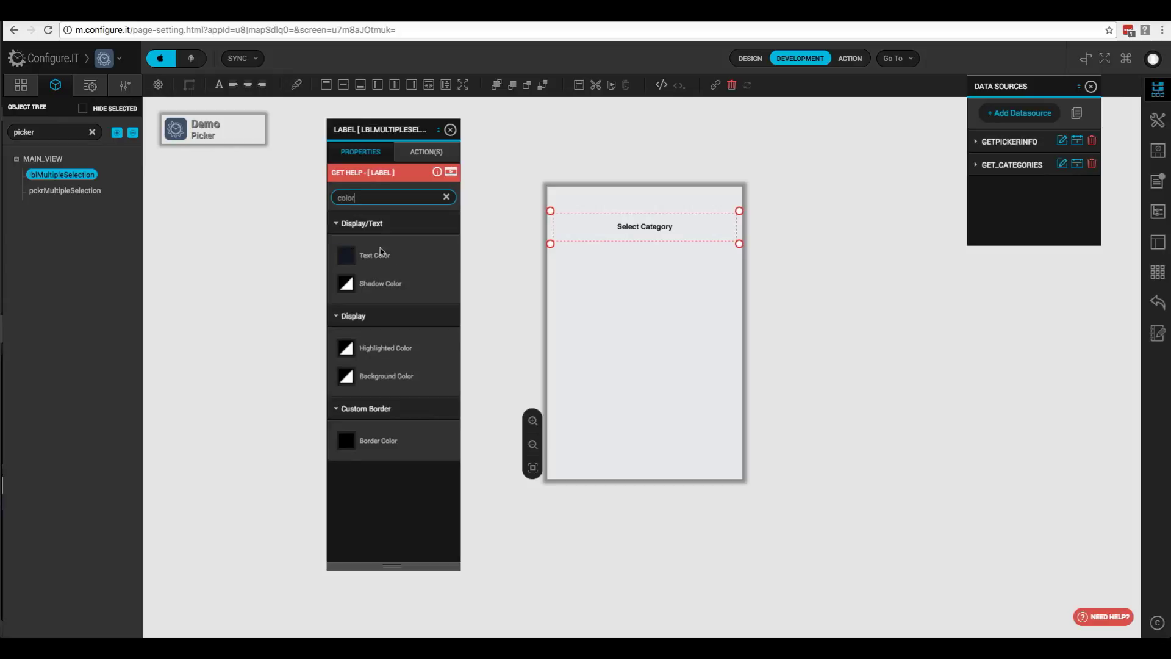
{"action": "left_click", "coordinate": [351, 378]}
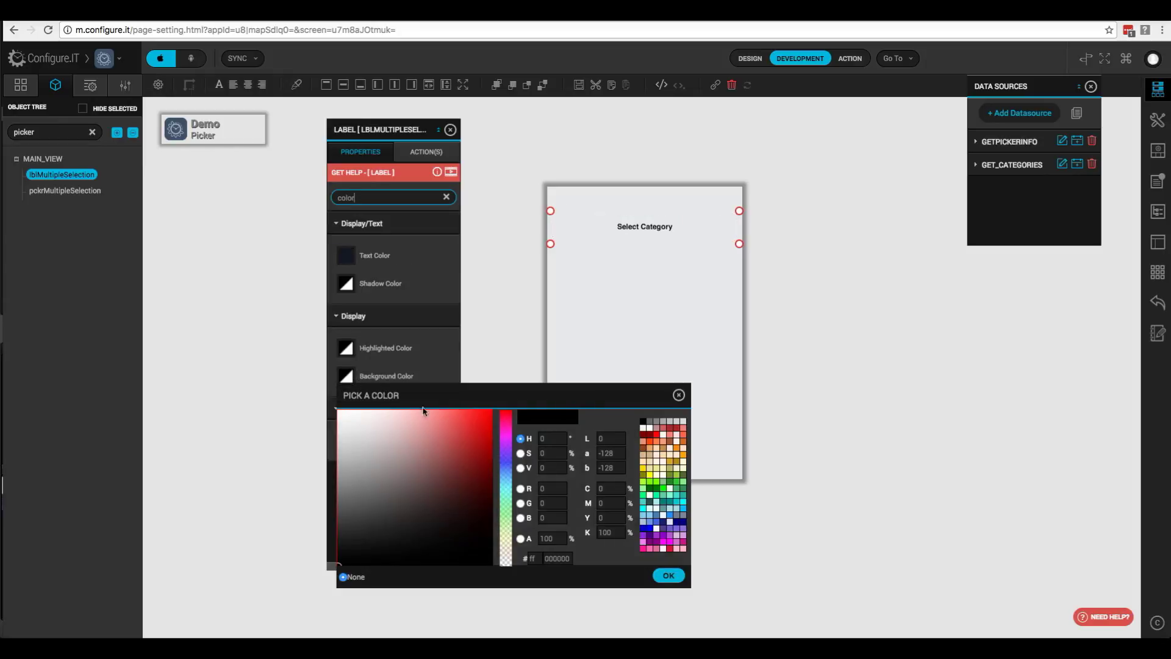
{"action": "left_click", "coordinate": [654, 434]}
{"action": "left_click", "coordinate": [665, 577]}
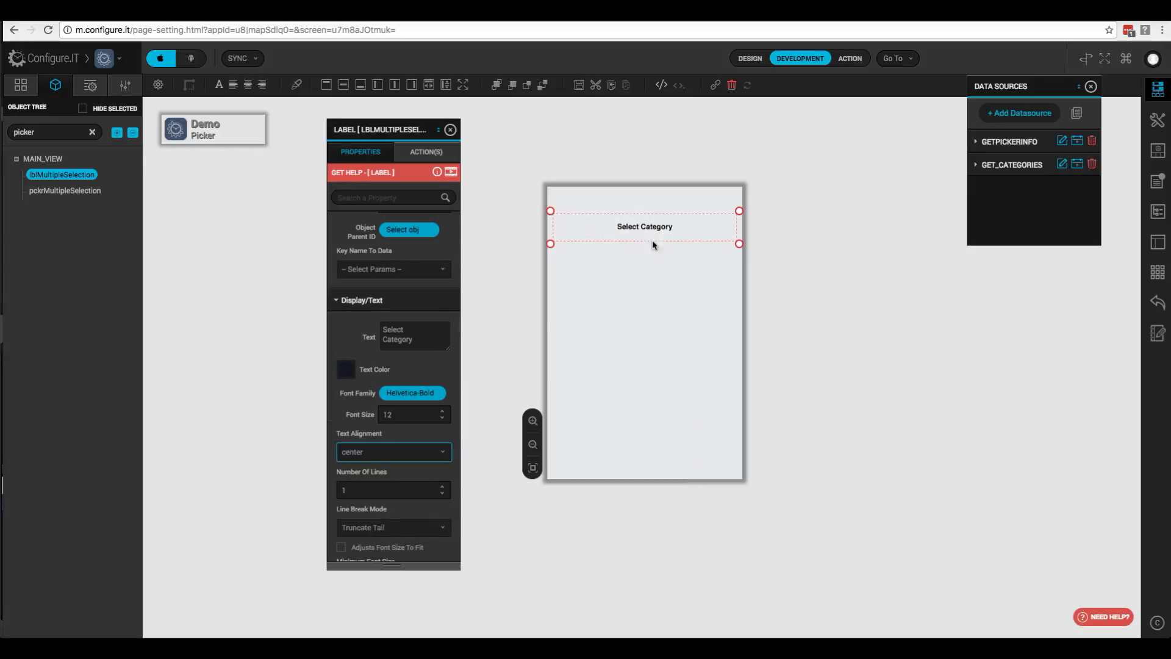
Set lblMultipleSelection as the picker selection receiver of pckrMultipleSelection
{"action": "left_click", "coordinate": [67, 191]}
{"action": "scroll", "coordinate": [367, 406], "scroll_direction": "down", "scroll_amount": 3}
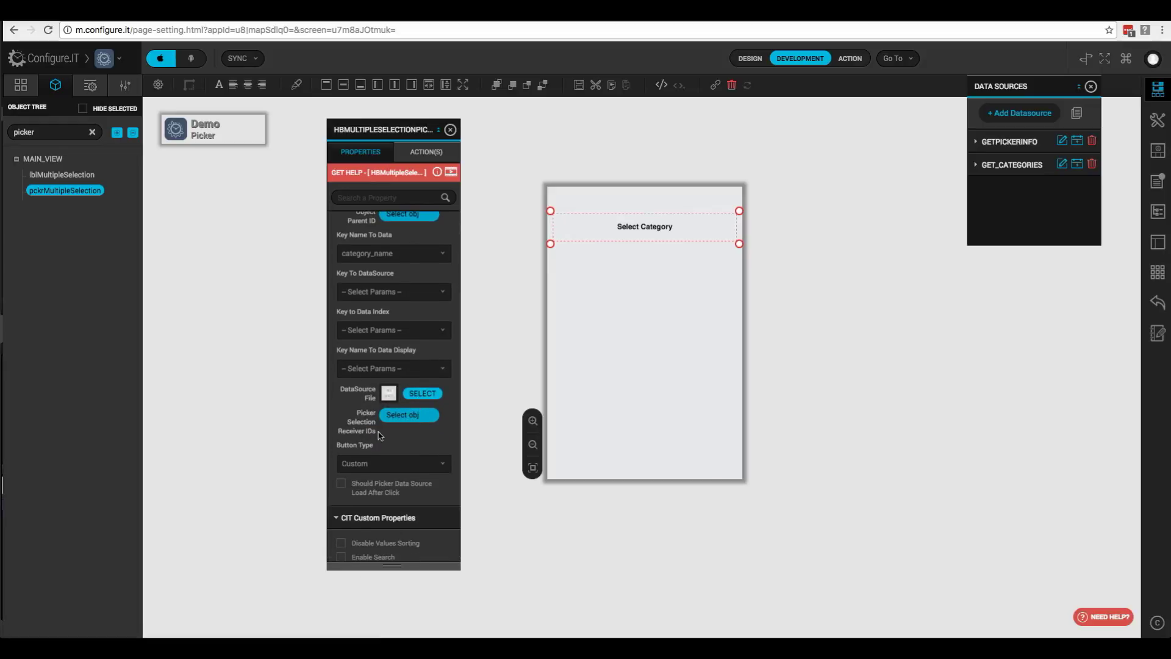
{"action": "left_click", "coordinate": [407, 418]}
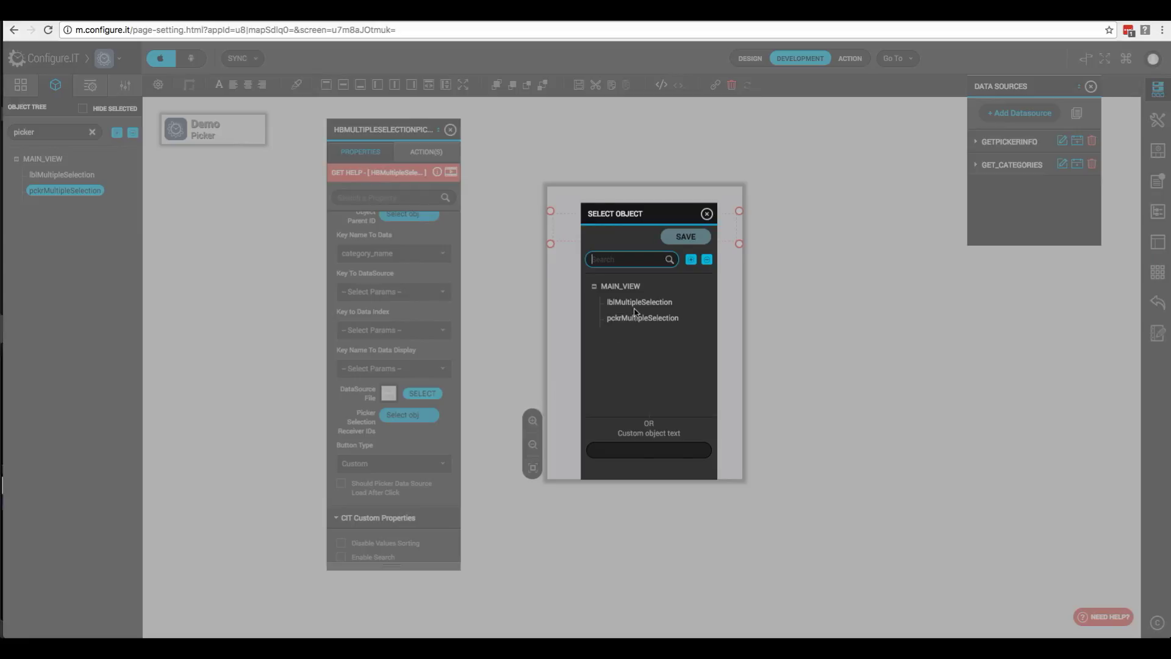
{"action": "left_click", "coordinate": [572, 304]}
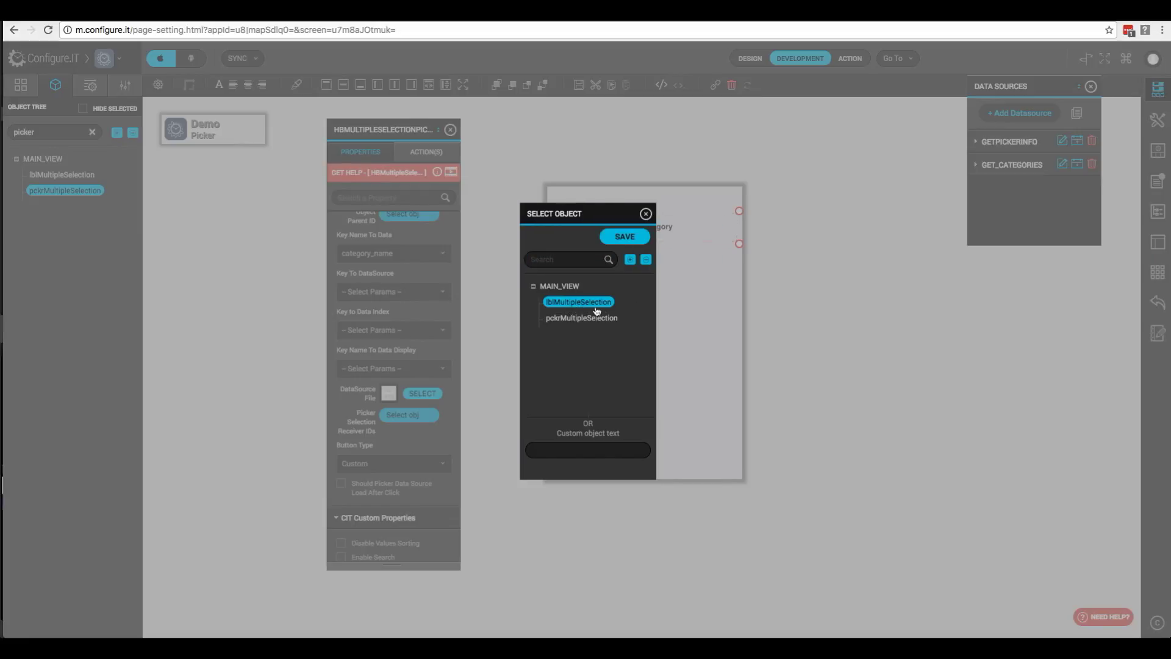
{"action": "left_click", "coordinate": [634, 239]}
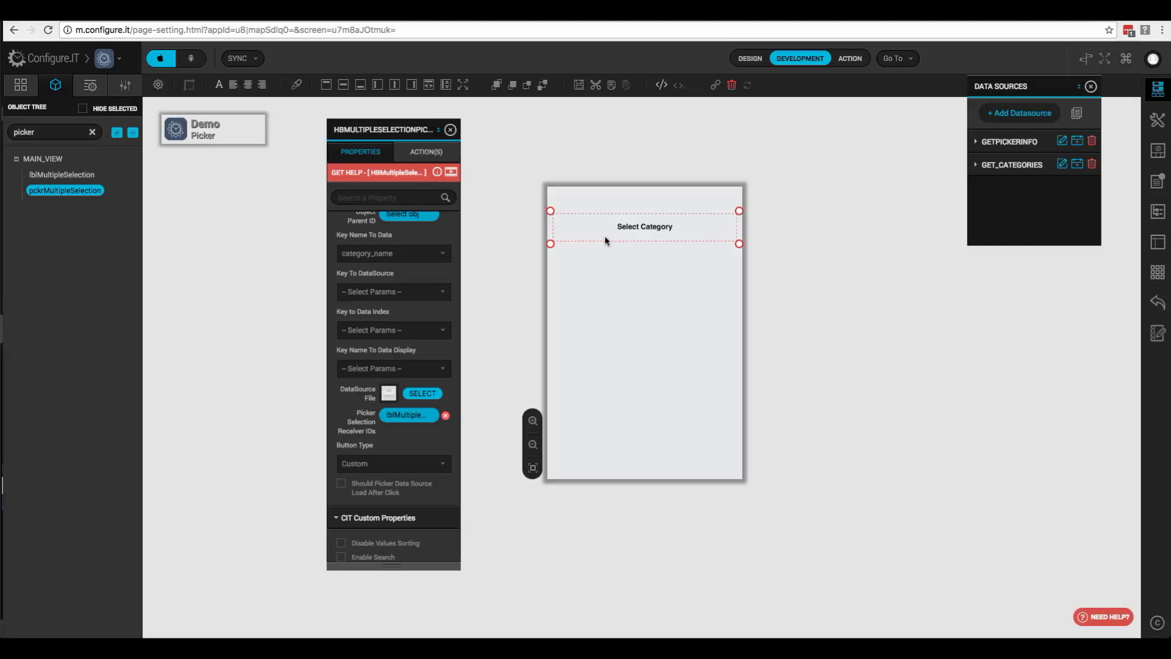
Turn on Enable Search in the custom properties of pckrMultipleSelection
{"action": "scroll", "coordinate": [387, 421], "scroll_direction": "down", "scroll_amount": 2}
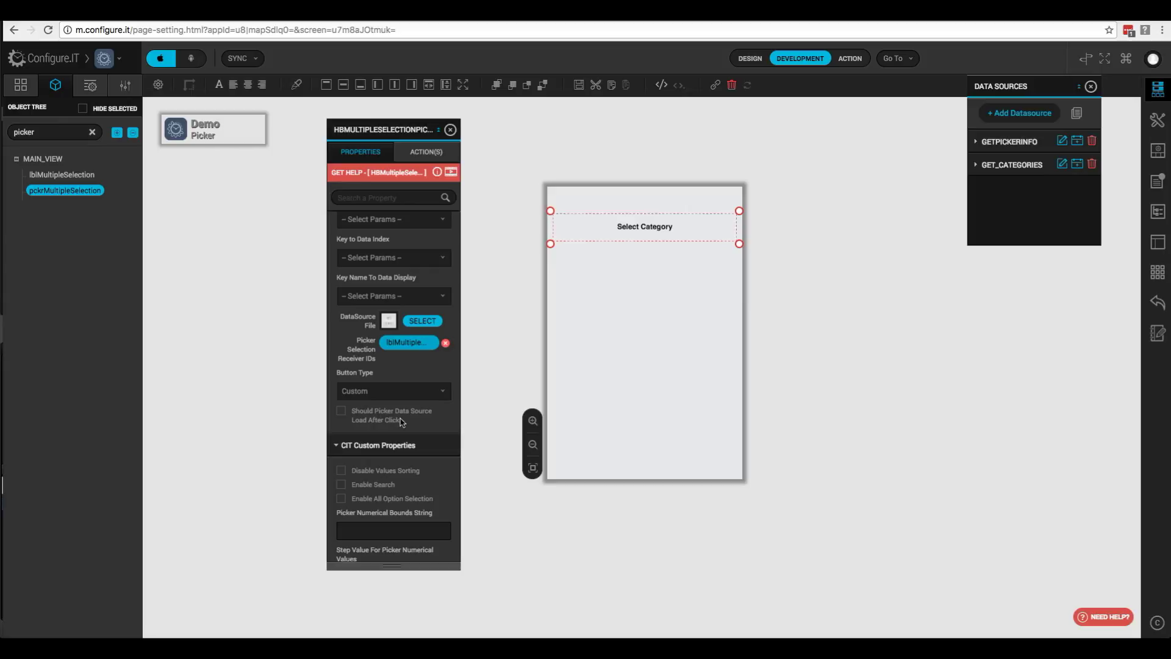
{"action": "scroll", "coordinate": [397, 419], "scroll_direction": "down", "scroll_amount": 3}
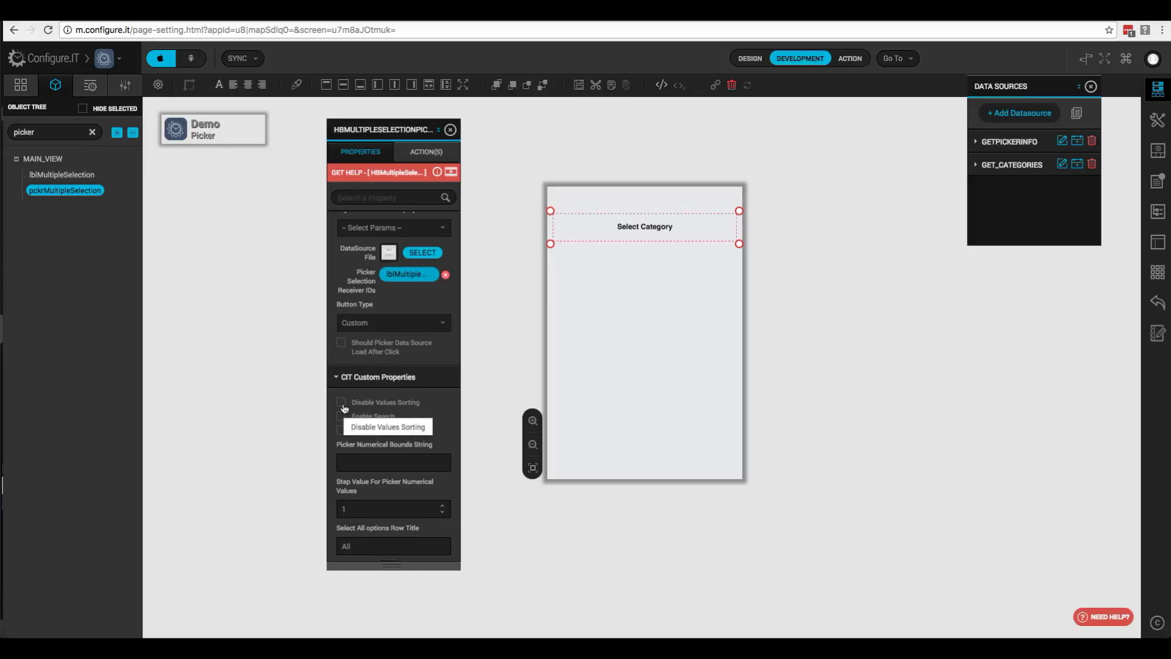
{"action": "scroll", "coordinate": [369, 366], "scroll_direction": "down", "scroll_amount": 1}
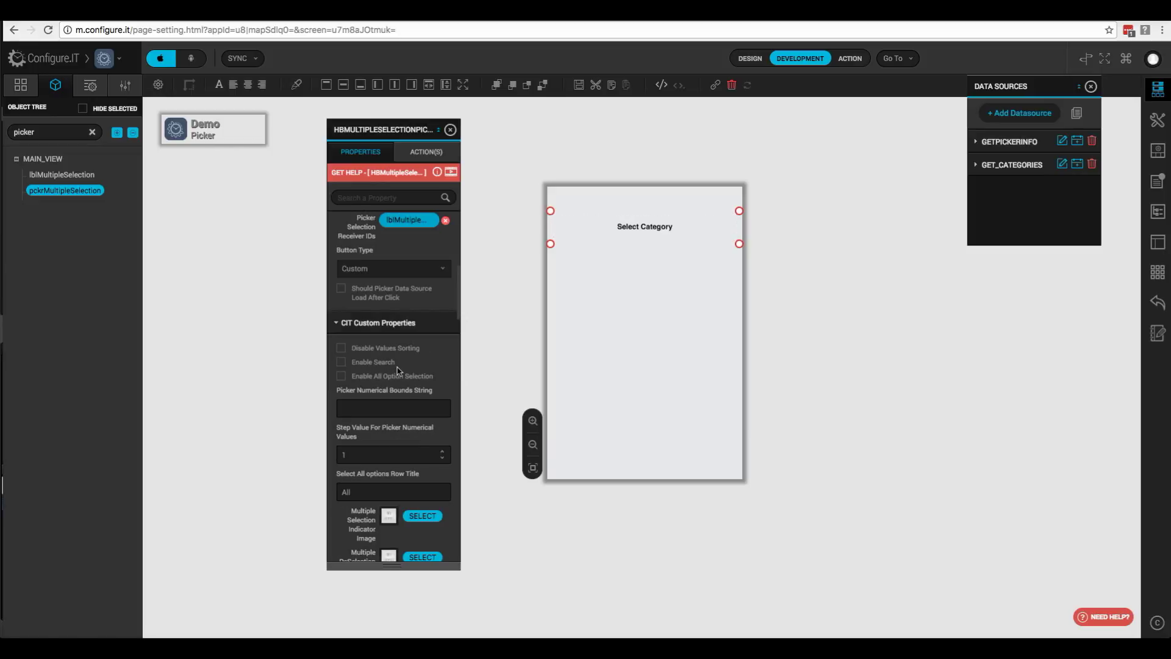
{"action": "left_click", "coordinate": [342, 362]}
{"action": "scroll", "coordinate": [427, 372], "scroll_direction": "down", "scroll_amount": 1}
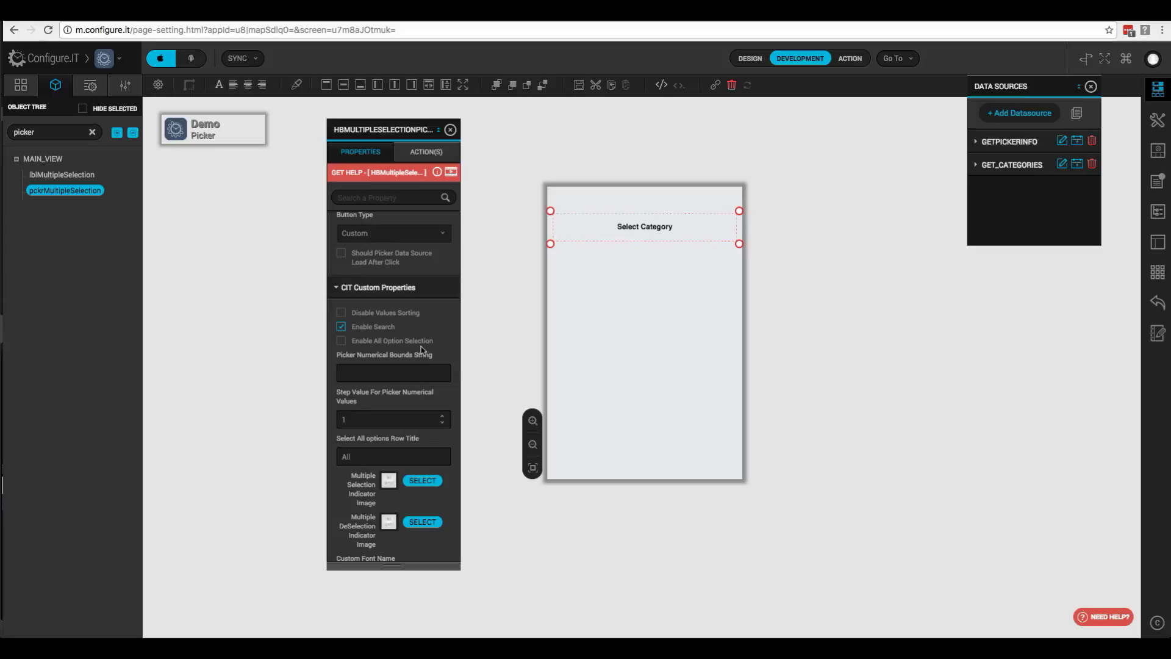
Review the multiple selection picker's remaining properties, from the select-all row title and indicator images to the toolbar customization
{"action": "scroll", "coordinate": [426, 353], "scroll_direction": "down", "scroll_amount": 2}
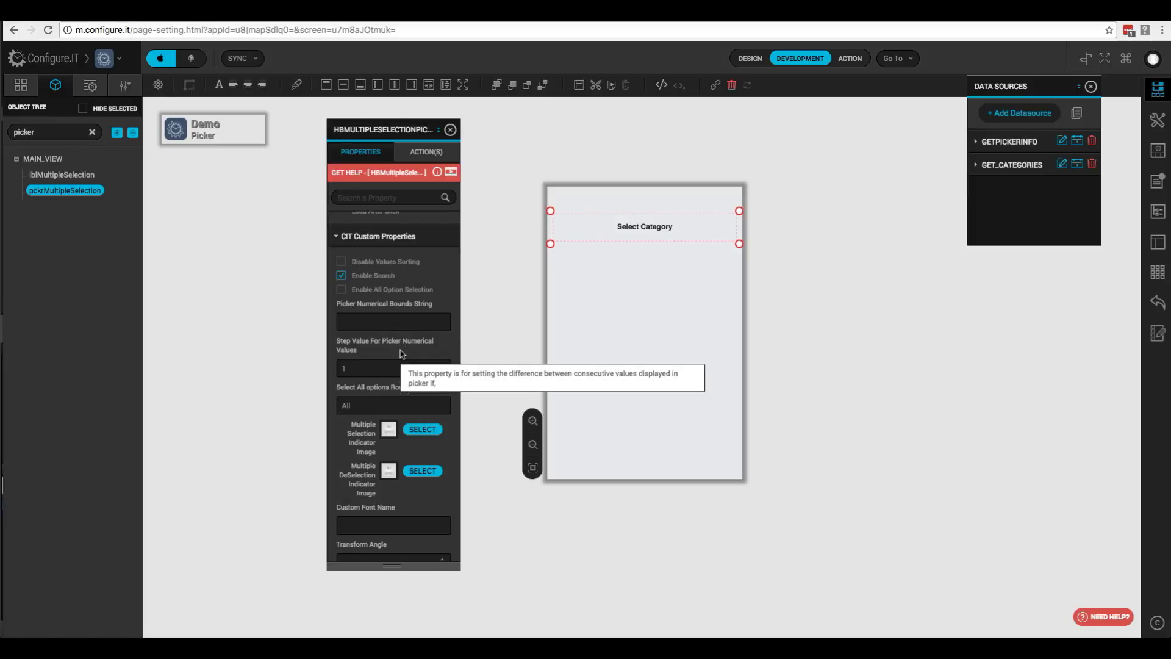
{"action": "scroll", "coordinate": [400, 350], "scroll_direction": "down", "scroll_amount": 2}
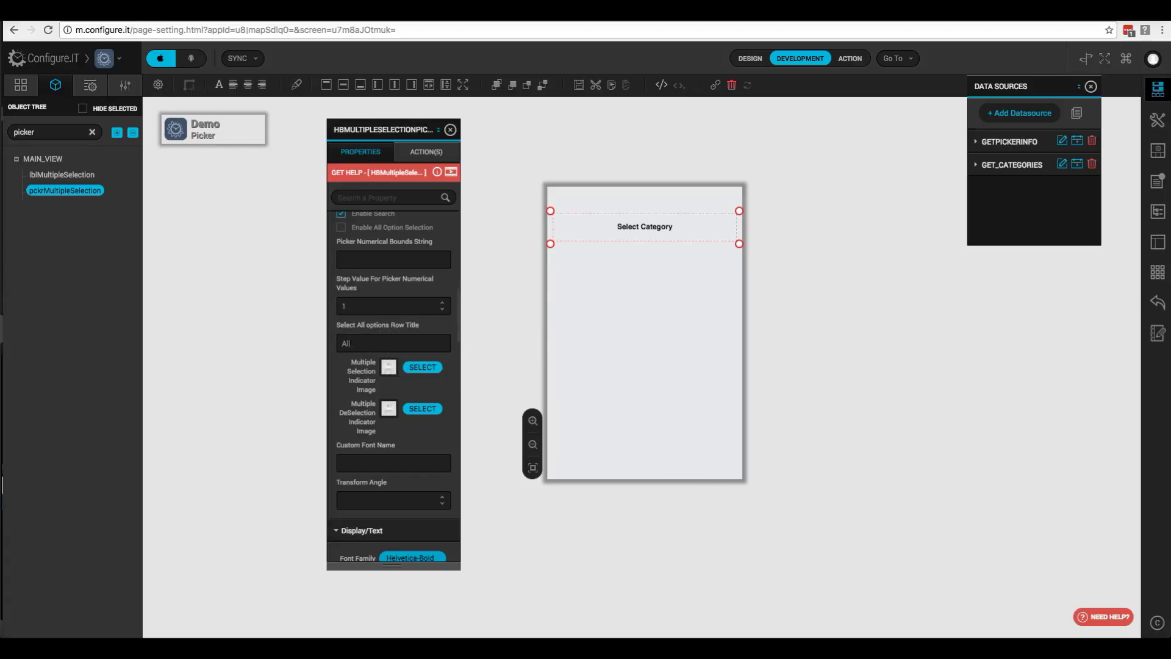
{"action": "double_click", "coordinate": [360, 343]}
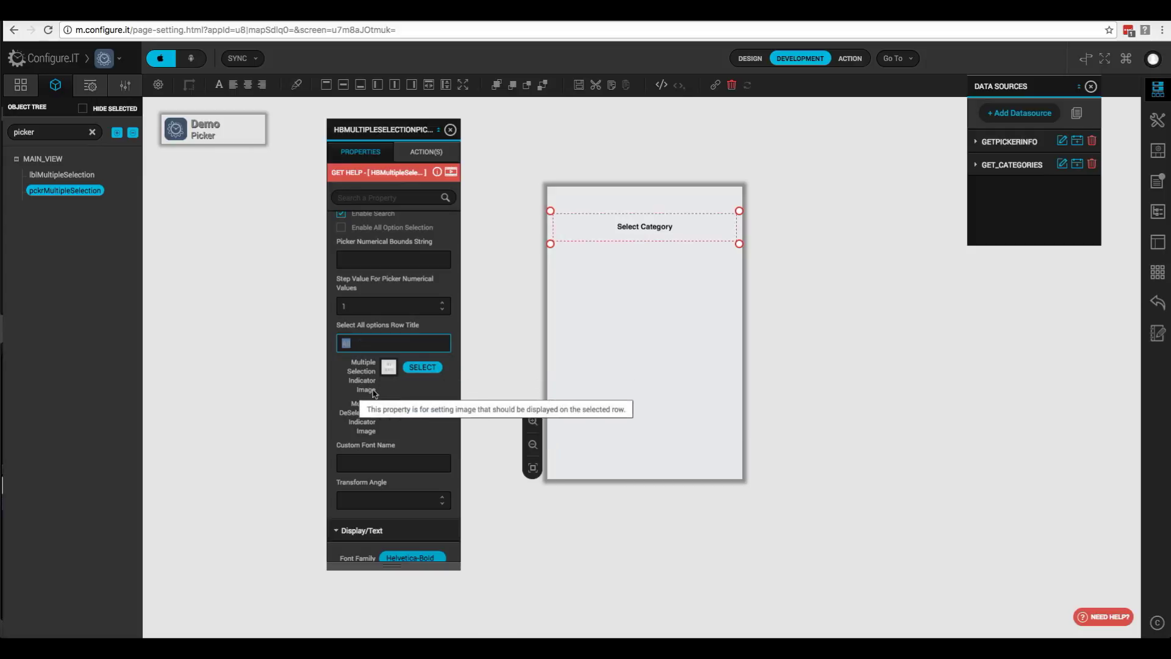
{"action": "scroll", "coordinate": [369, 391], "scroll_direction": "down", "scroll_amount": 1}
{"action": "scroll", "coordinate": [369, 391], "scroll_direction": "down", "scroll_amount": 1}
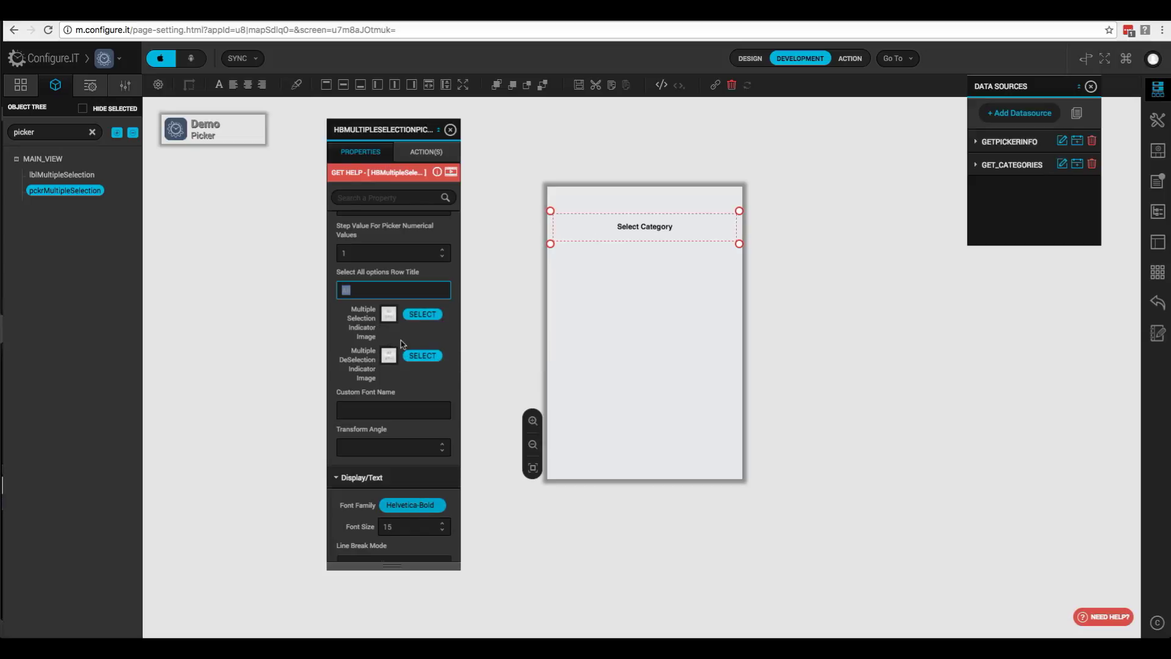
{"action": "scroll", "coordinate": [372, 382], "scroll_direction": "down", "scroll_amount": 4}
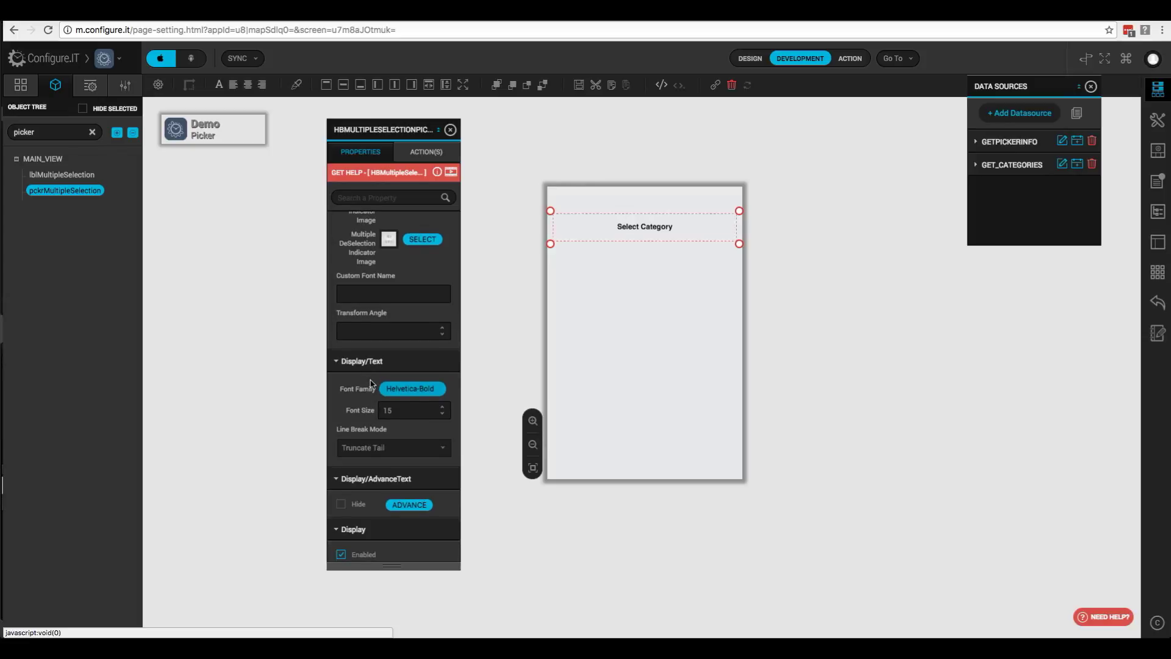
{"action": "scroll", "coordinate": [371, 383], "scroll_direction": "down", "scroll_amount": 10}
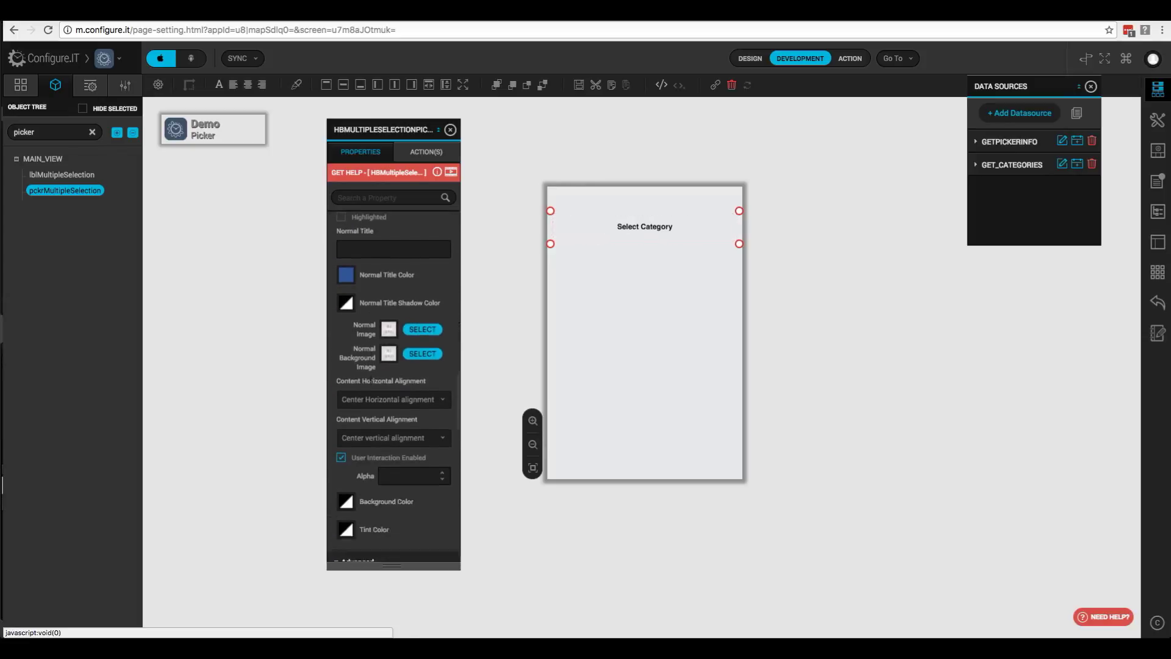
{"action": "scroll", "coordinate": [352, 342], "scroll_direction": "down", "scroll_amount": 8}
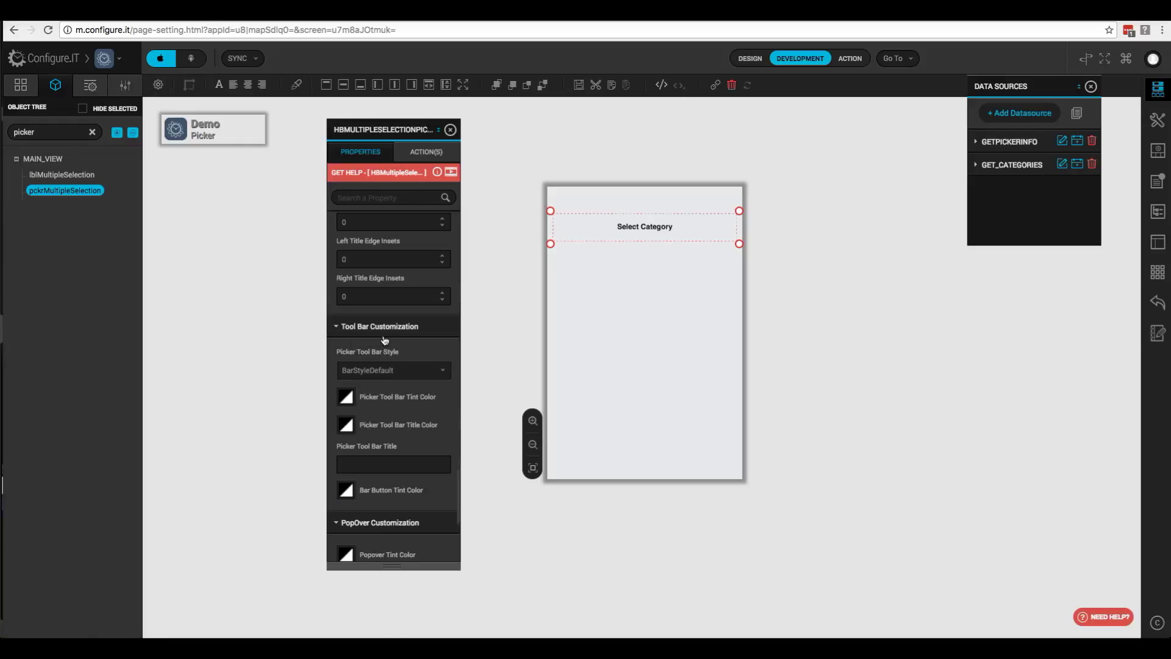
Set the picker's toolbar tint color to red and its toolbar title color to white
{"action": "scroll", "coordinate": [386, 347], "scroll_direction": "down", "scroll_amount": 1}
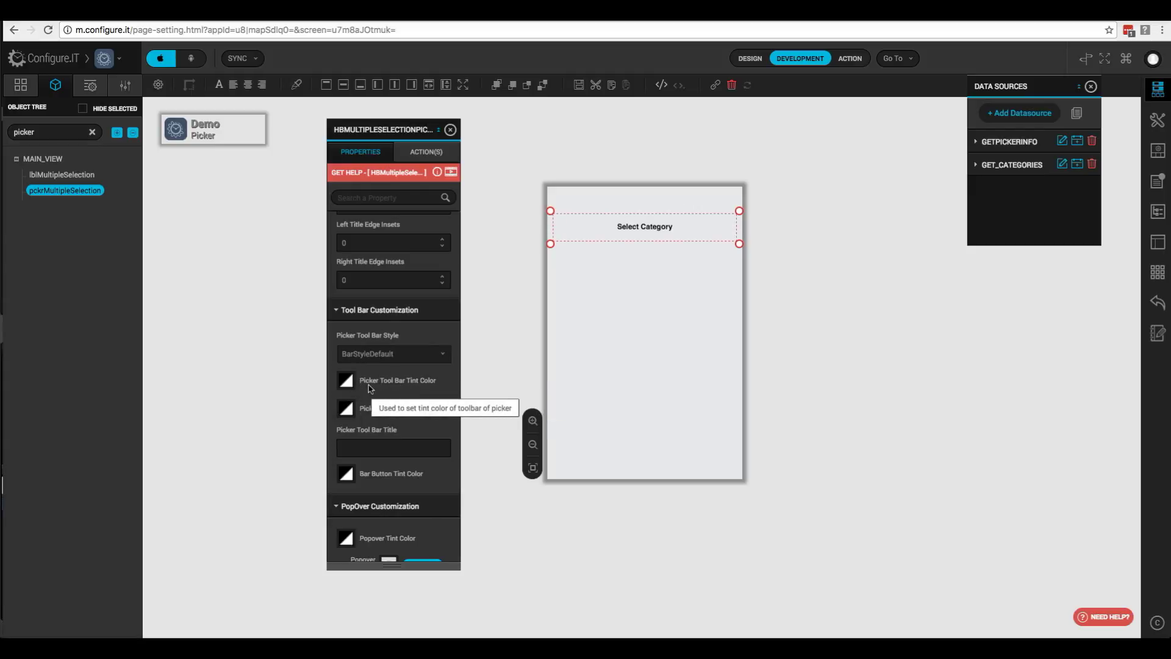
{"action": "left_click", "coordinate": [347, 382]}
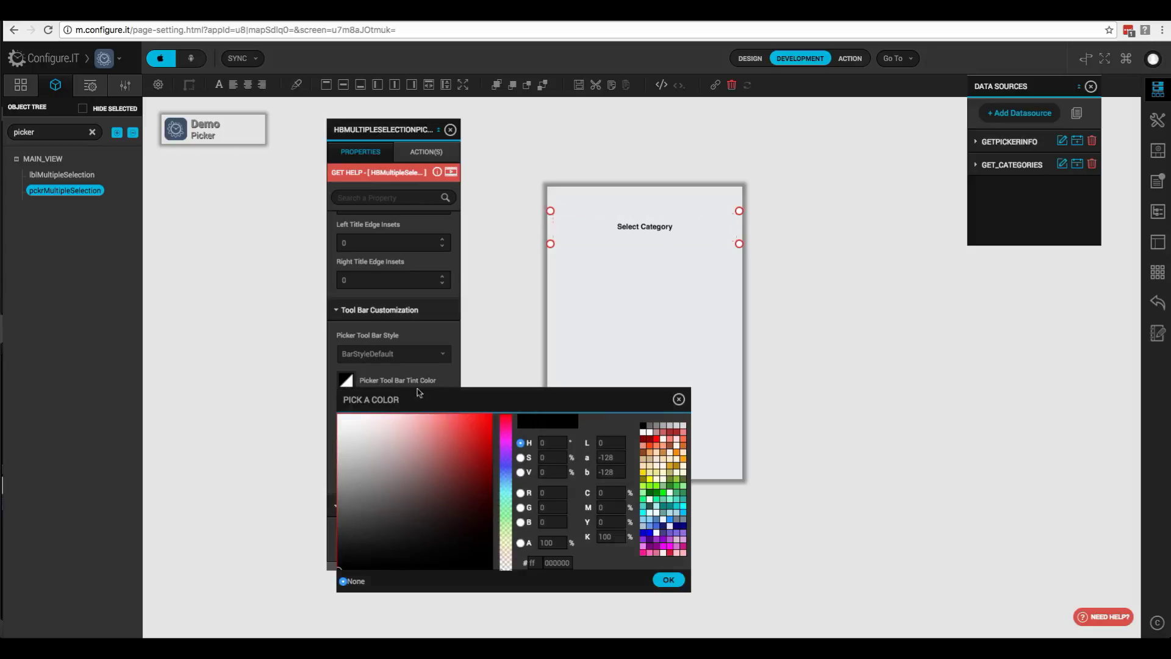
{"action": "left_click", "coordinate": [656, 439]}
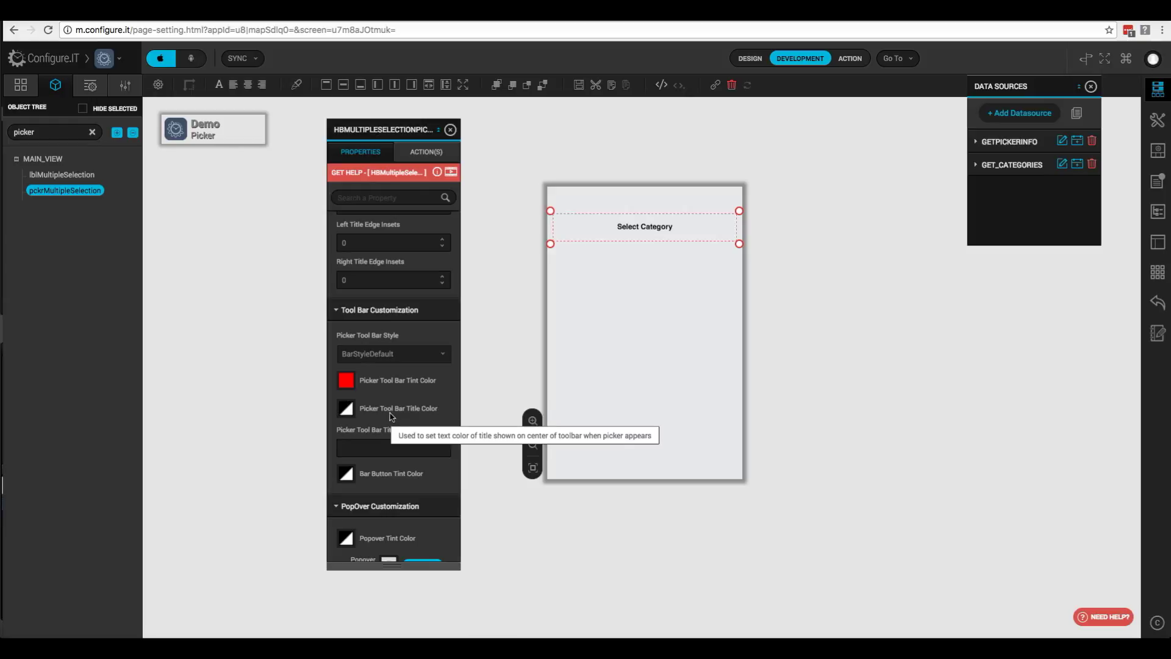
{"action": "left_click", "coordinate": [346, 408]}
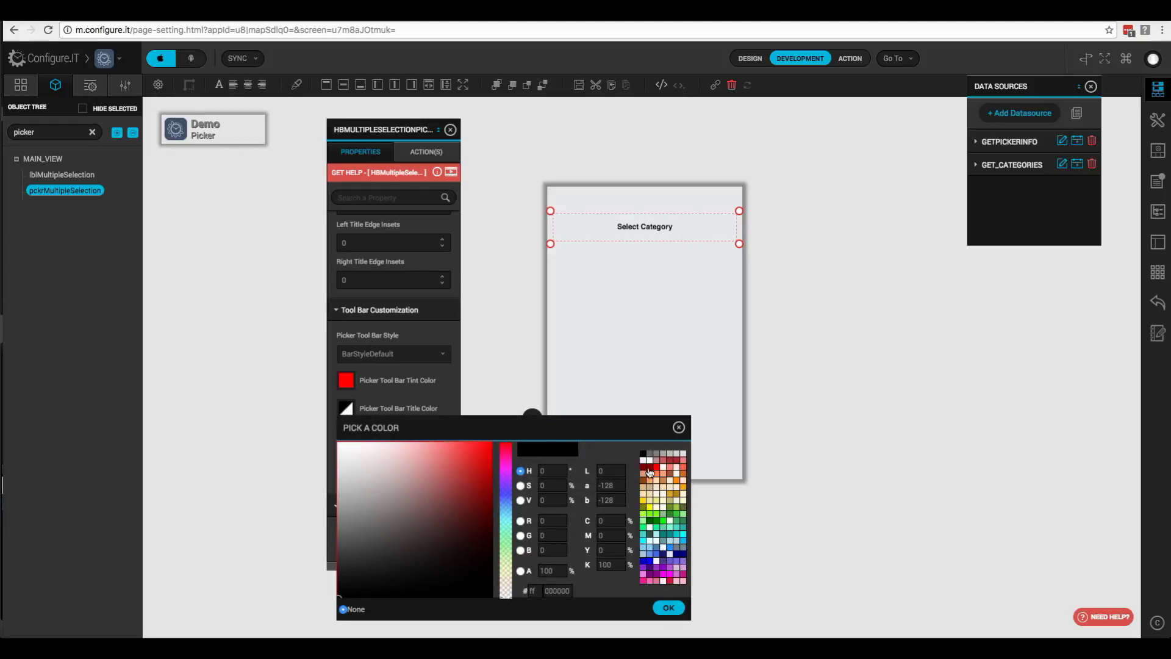
{"action": "left_click", "coordinate": [657, 494]}
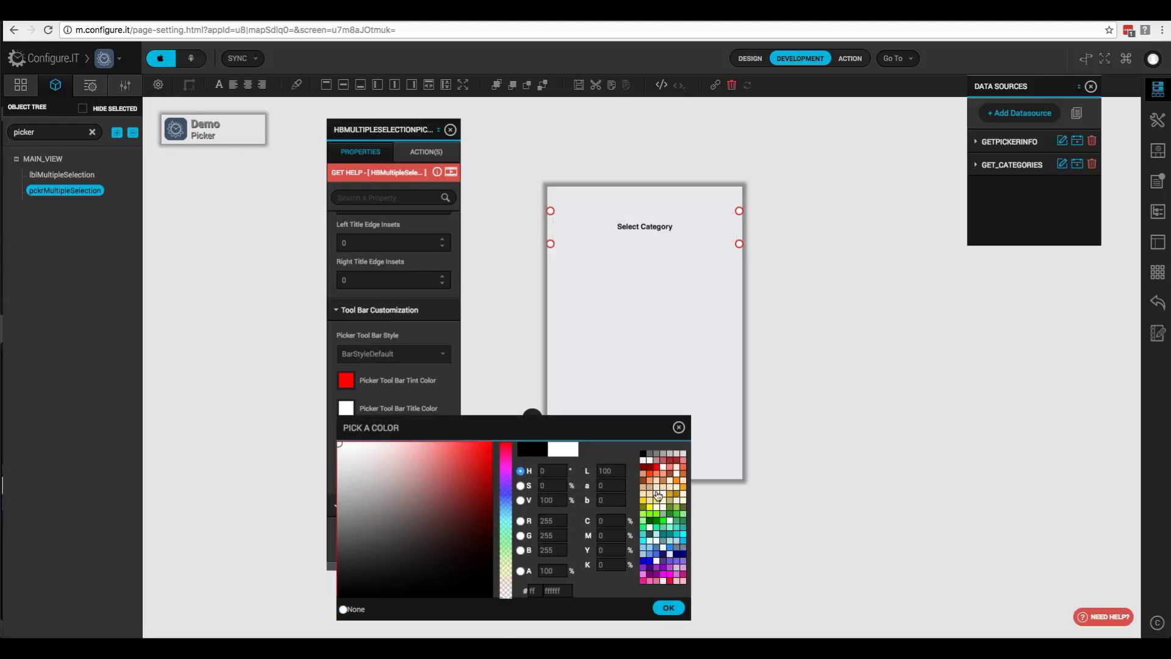
{"action": "left_click", "coordinate": [669, 607]}
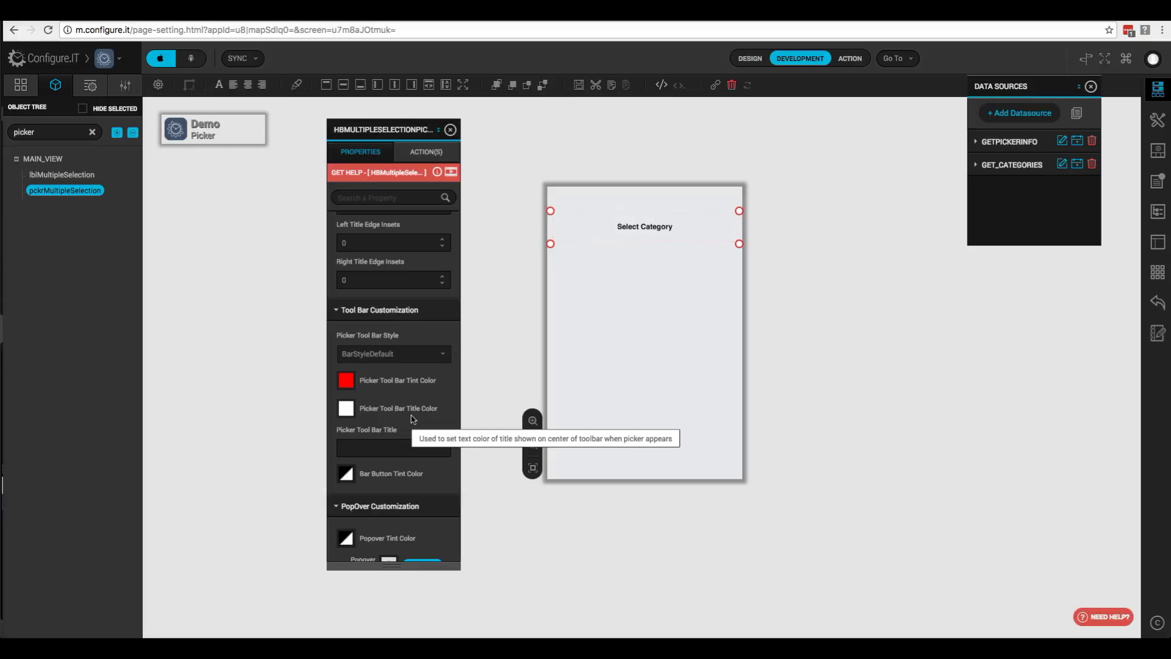
Enter "Select Category" as the picker's toolbar title and set the bar button tint color to green
{"action": "left_click", "coordinate": [402, 449]}
{"action": "type", "text": "Select Category"}
{"action": "scroll", "coordinate": [389, 456], "scroll_direction": "down", "scroll_amount": 1}
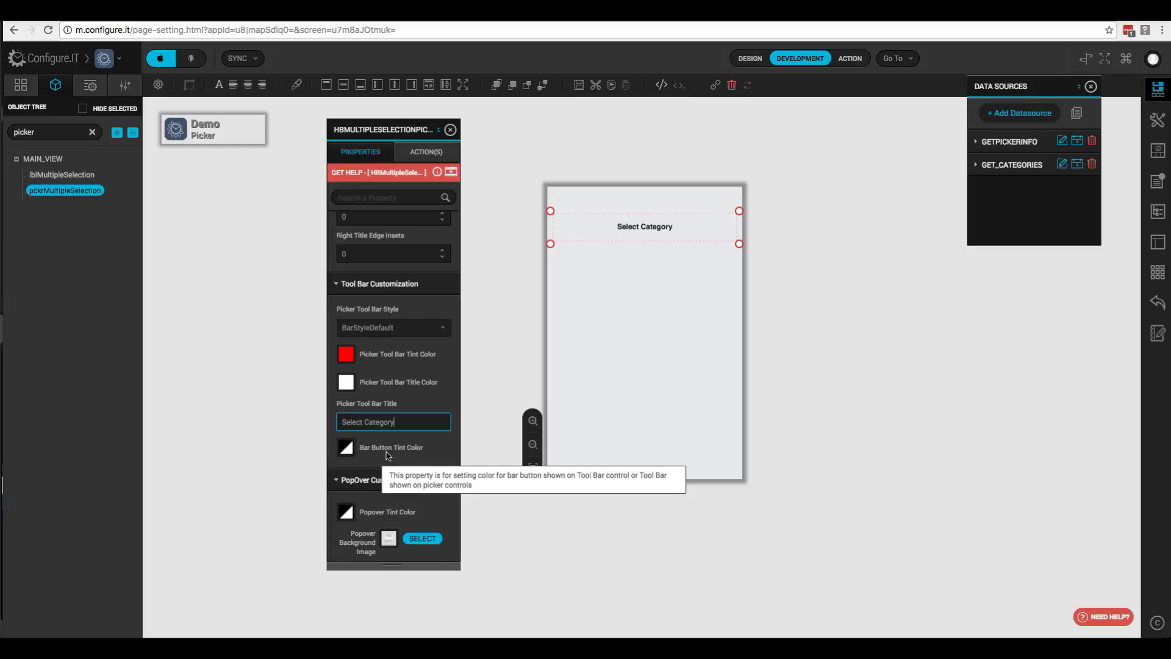
{"action": "left_click", "coordinate": [343, 453]}
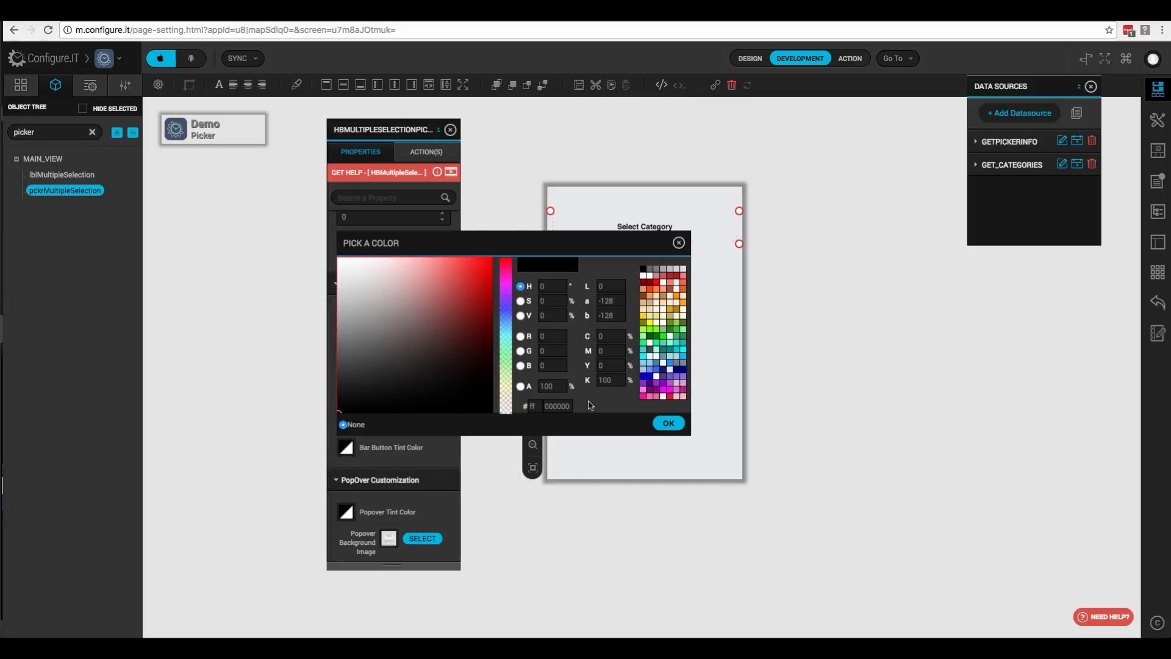
{"action": "left_click", "coordinate": [658, 342]}
{"action": "left_click", "coordinate": [669, 425]}
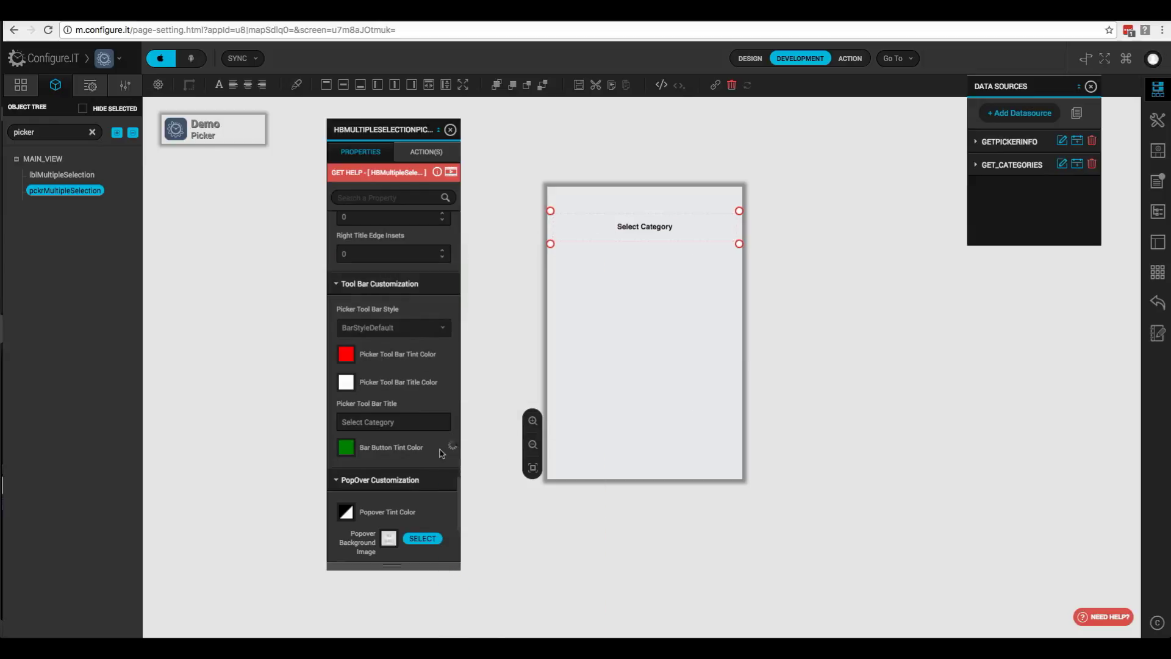
Search the controls for "pick" and place a Multi DataSource Picker below the Select Category label, at about X 33, Y 130
{"action": "scroll", "coordinate": [401, 386], "scroll_direction": "down", "scroll_amount": 4}
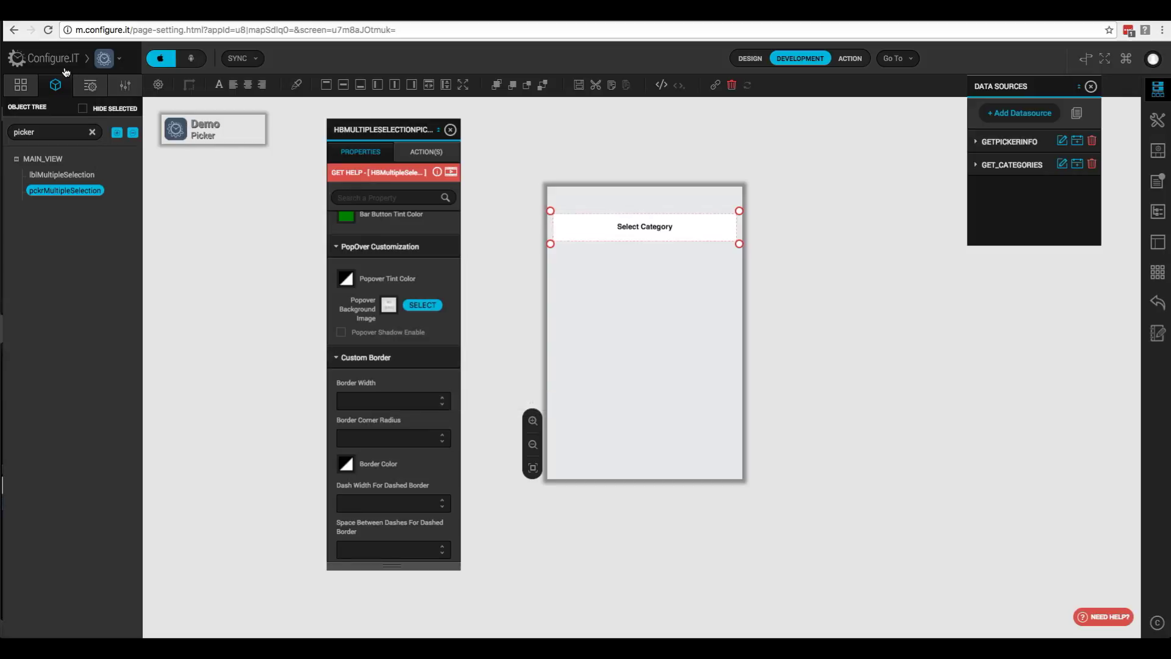
{"action": "left_click", "coordinate": [94, 91]}
{"action": "left_click", "coordinate": [47, 132]}
{"action": "type", "text": "pick"}
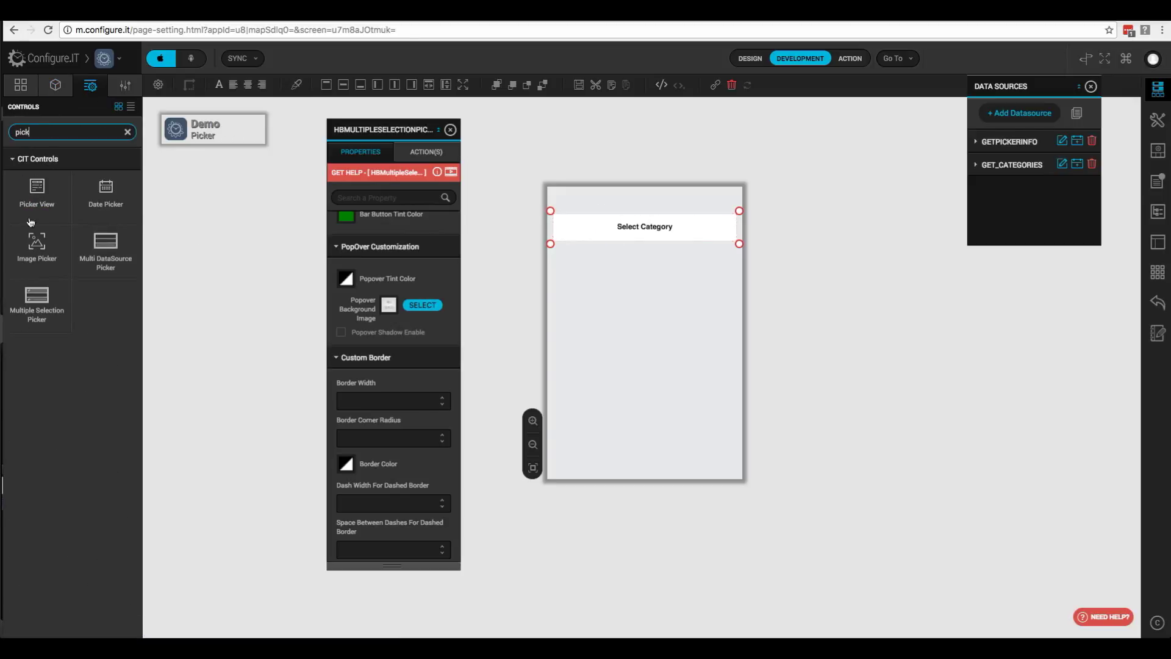
{"action": "left_click_drag", "start_coordinate": [108, 253], "coordinate": [592, 287]}
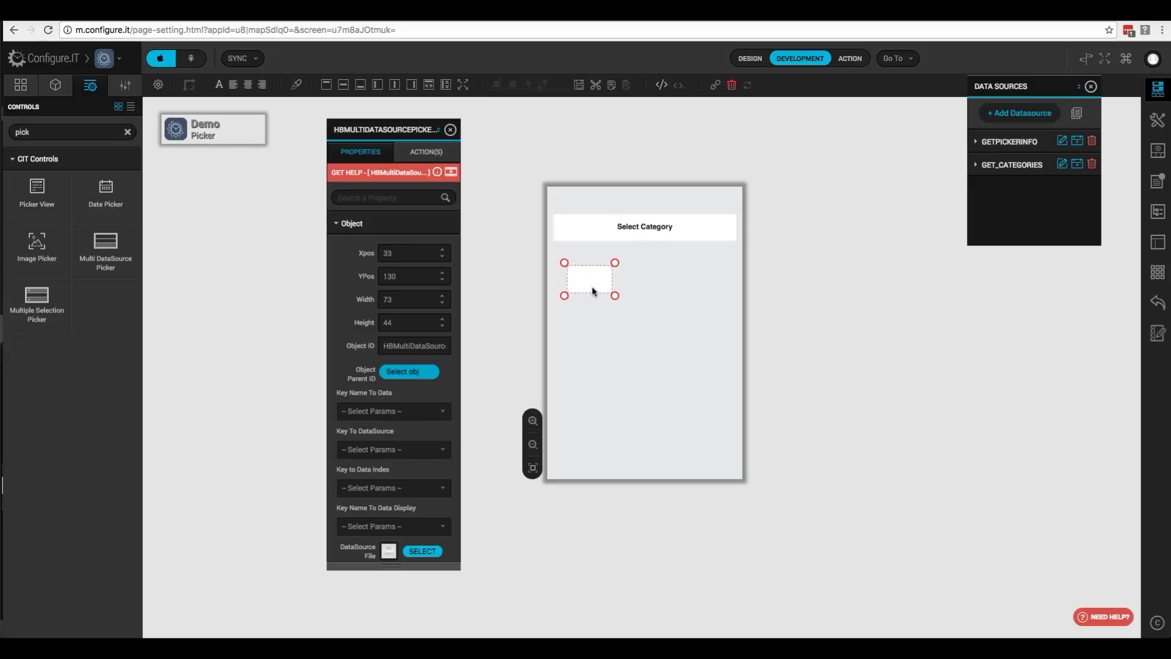
Position the Multi DataSource Picker at X 10, Y 110 and set its width to 300
{"action": "double_click", "coordinate": [419, 253]}
{"action": "type", "text": "10"}
{"action": "key", "text": "Tab"}
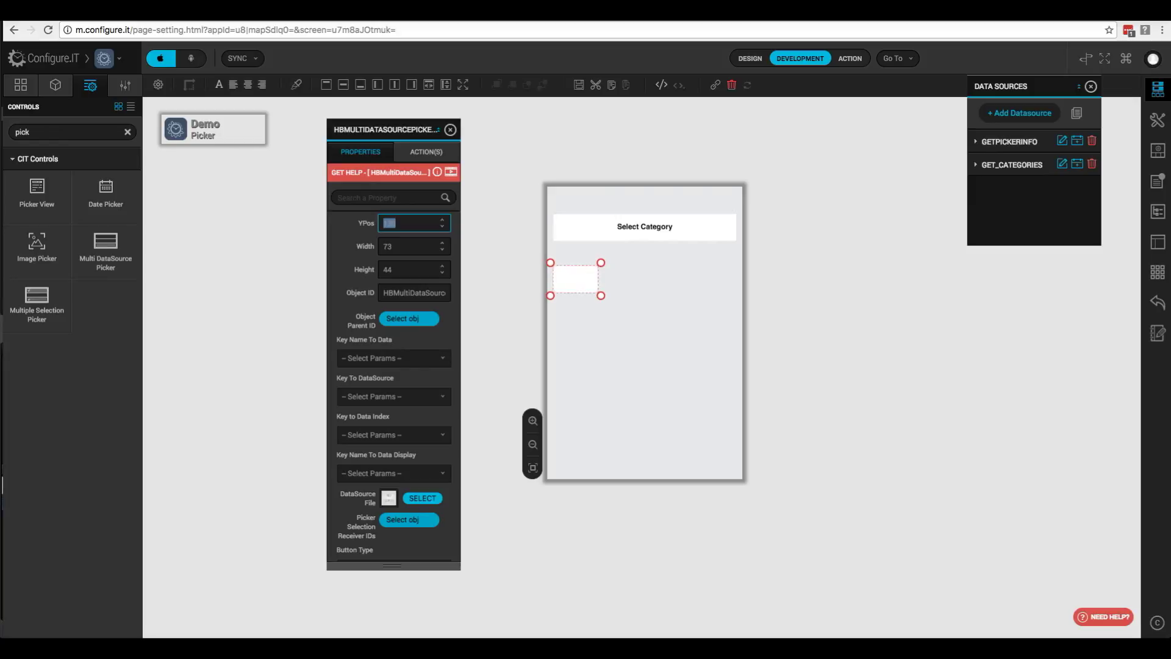
{"action": "type", "text": "110"}
{"action": "key", "text": "Tab"}
{"action": "type", "text": "300"}
{"action": "key", "text": "Tab"}
{"action": "key", "text": "Tab"}
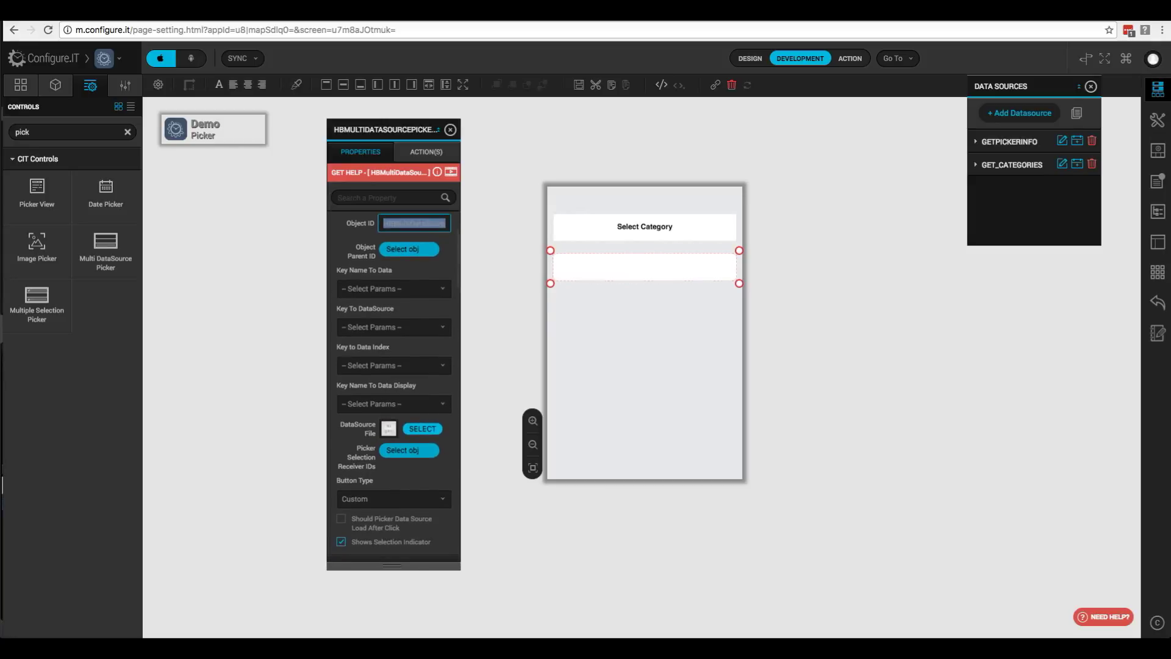
Set the Multi DataSource Picker's object ID to pckrMultiData
{"action": "type", "text": "pcke"}
{"action": "type", "text": "Mul"}
{"action": "type", "text": "tiData"}
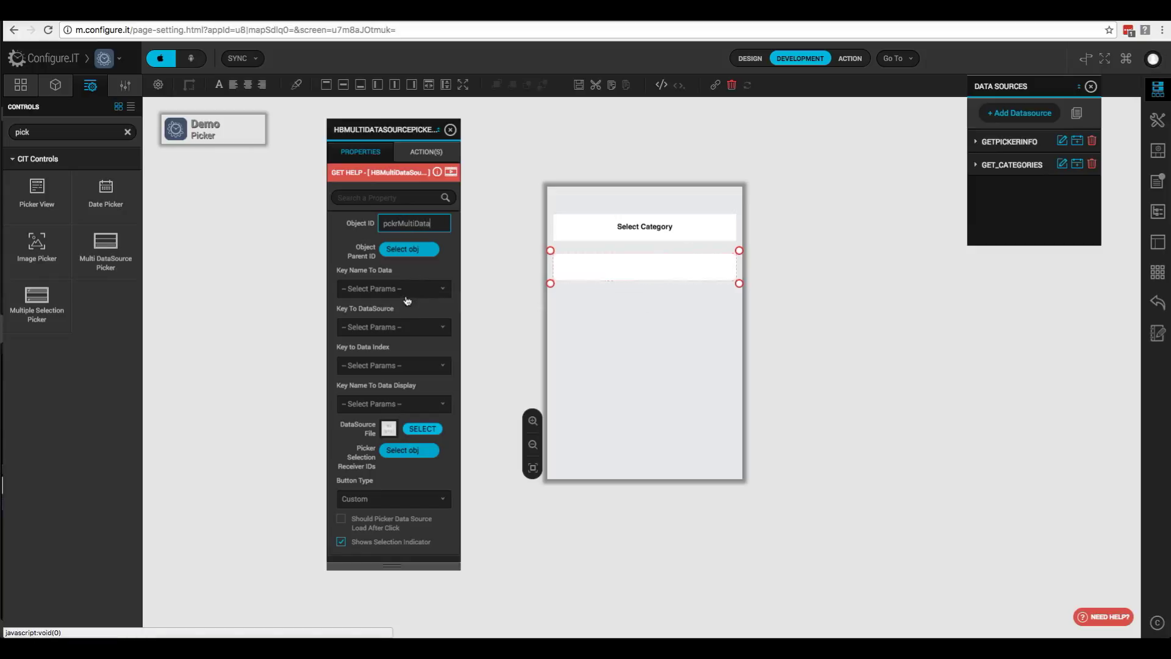
Find the Label control and place a label over pckrMultiData, at about X 146, Y 114
{"action": "double_click", "coordinate": [44, 130]}
{"action": "type", "text": "lbl"}
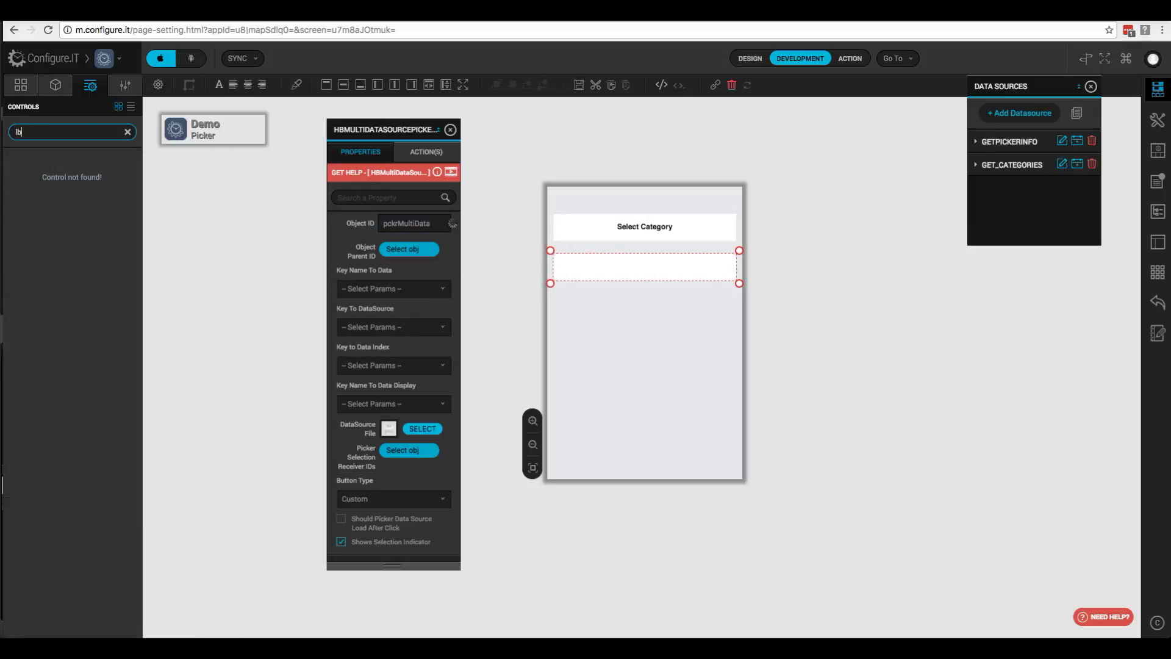
{"action": "key", "text": "BackSpace"}
{"action": "key", "text": "BackSpace"}
{"action": "key", "text": "BackSpace"}
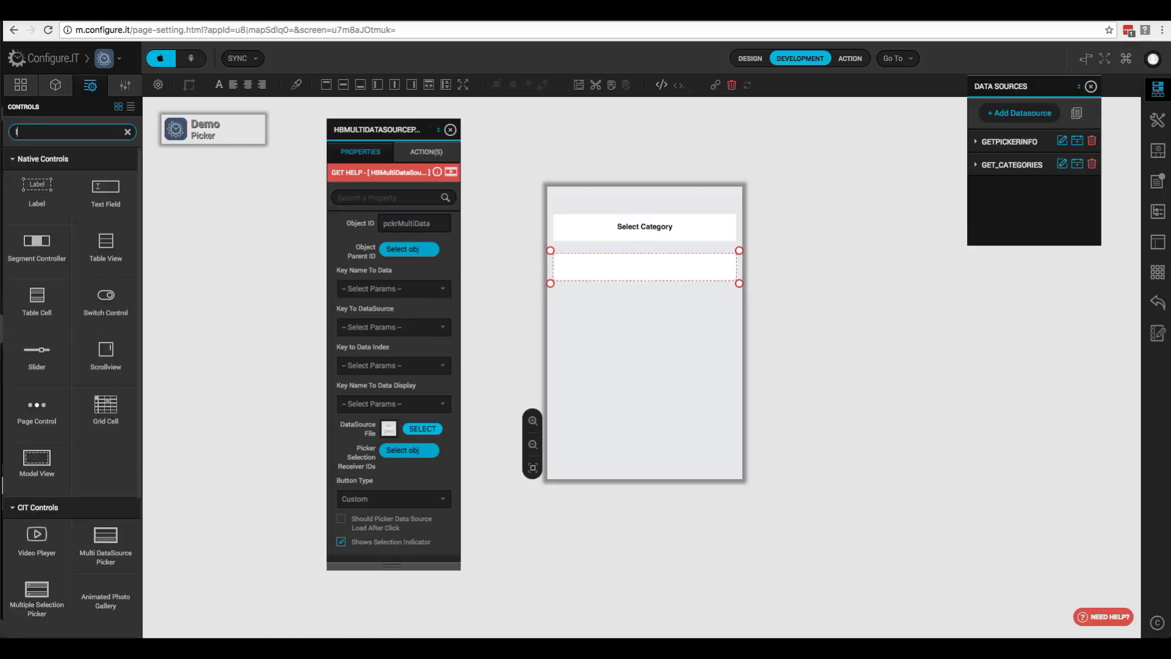
{"action": "left_click_drag", "start_coordinate": [36, 186], "coordinate": [652, 270]}
Position the new label at X 10, Y 110 and size it to width 300, height 44
{"action": "double_click", "coordinate": [407, 252]}
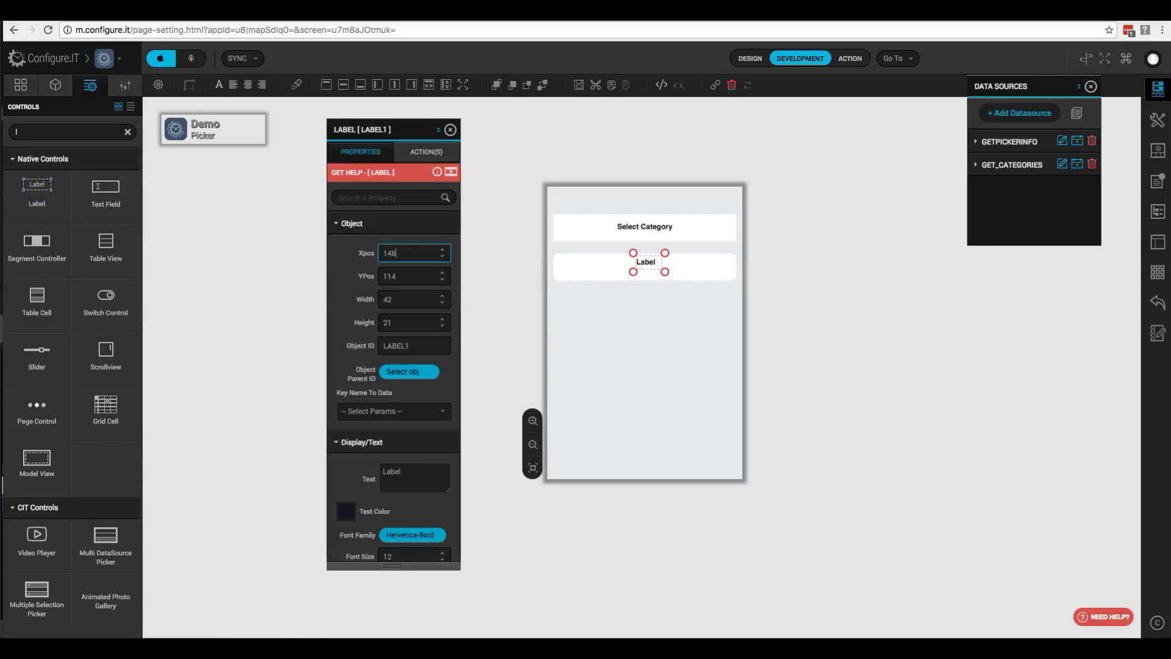
{"action": "type", "text": "5"}
{"action": "key", "text": "Tab"}
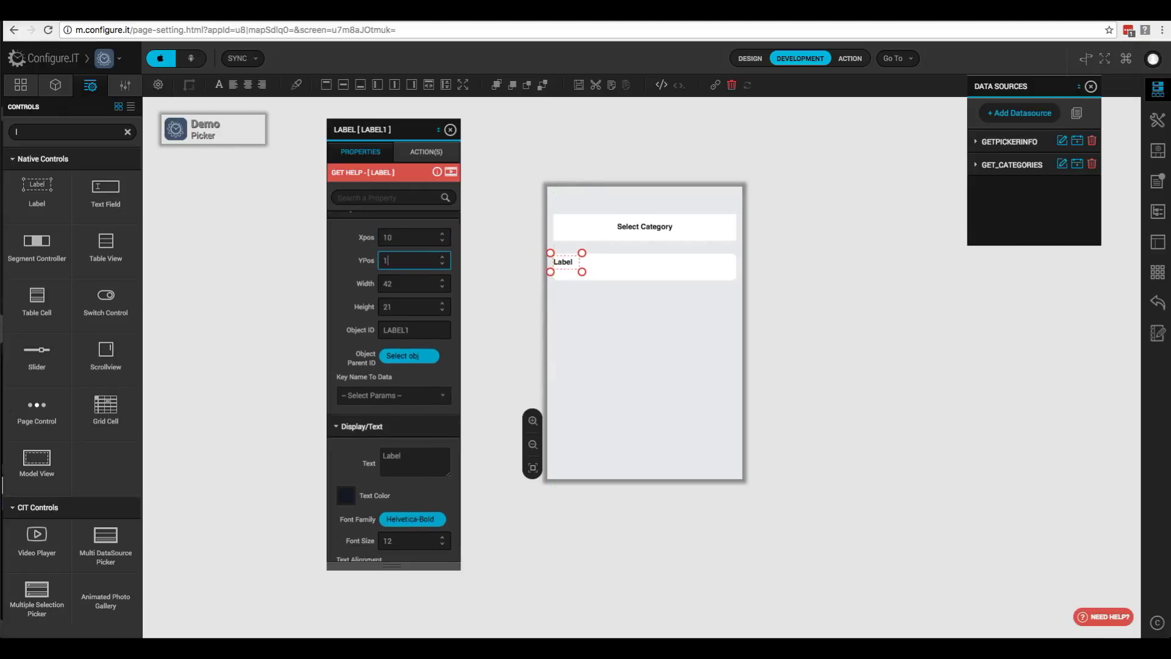
{"action": "type", "text": "110"}
{"action": "key", "text": "Tab"}
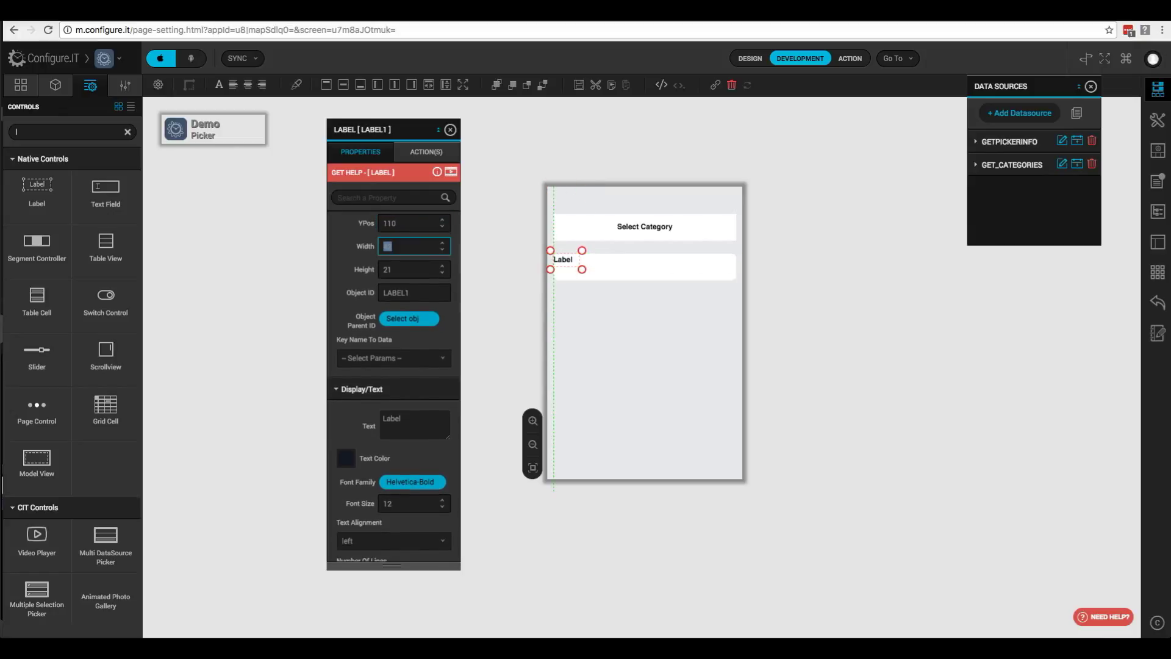
{"action": "type", "text": "300"}
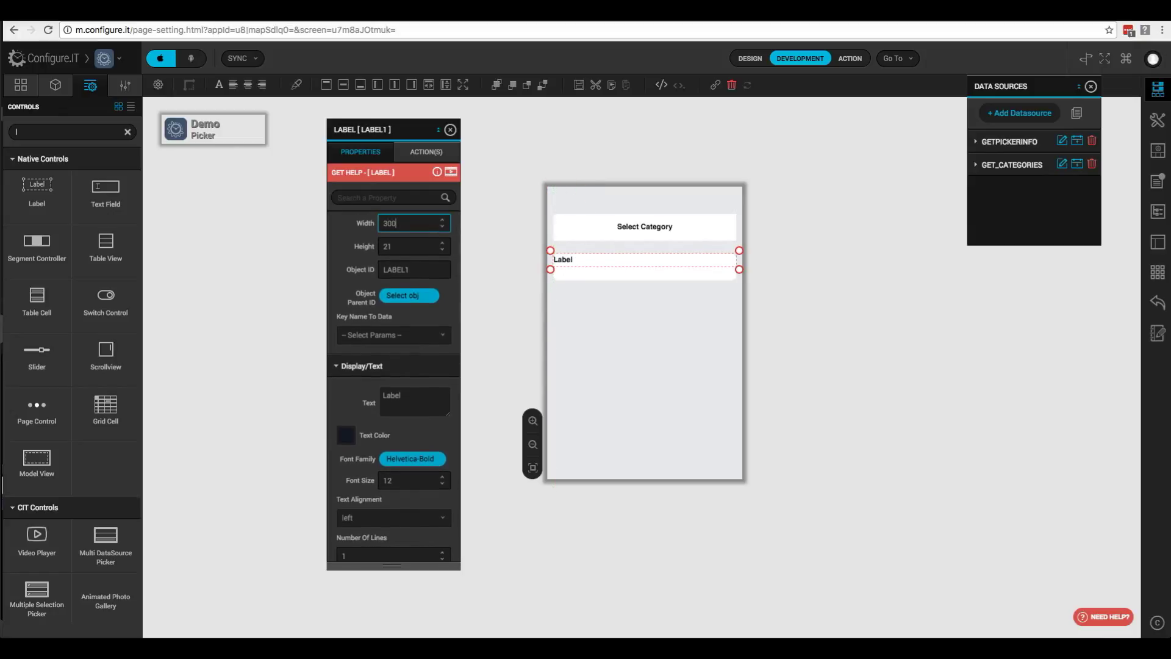
{"action": "key", "text": "Tab"}
{"action": "type", "text": "44"}
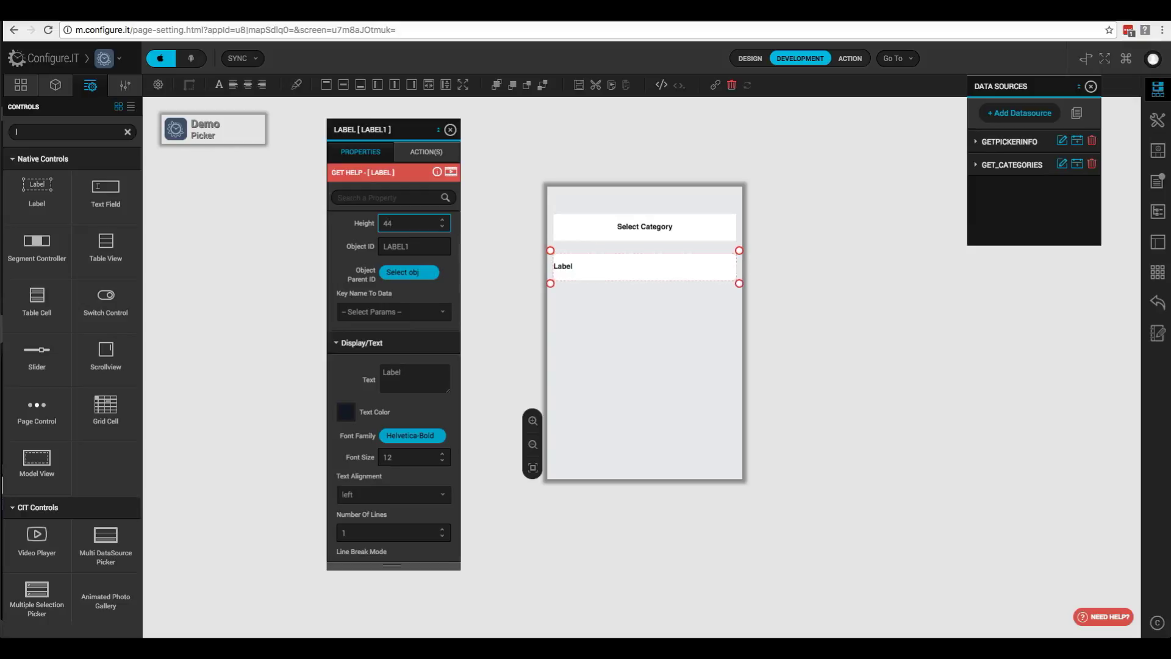
Set the new label's text to "Select City & State" and its text alignment to center
{"action": "double_click", "coordinate": [405, 372]}
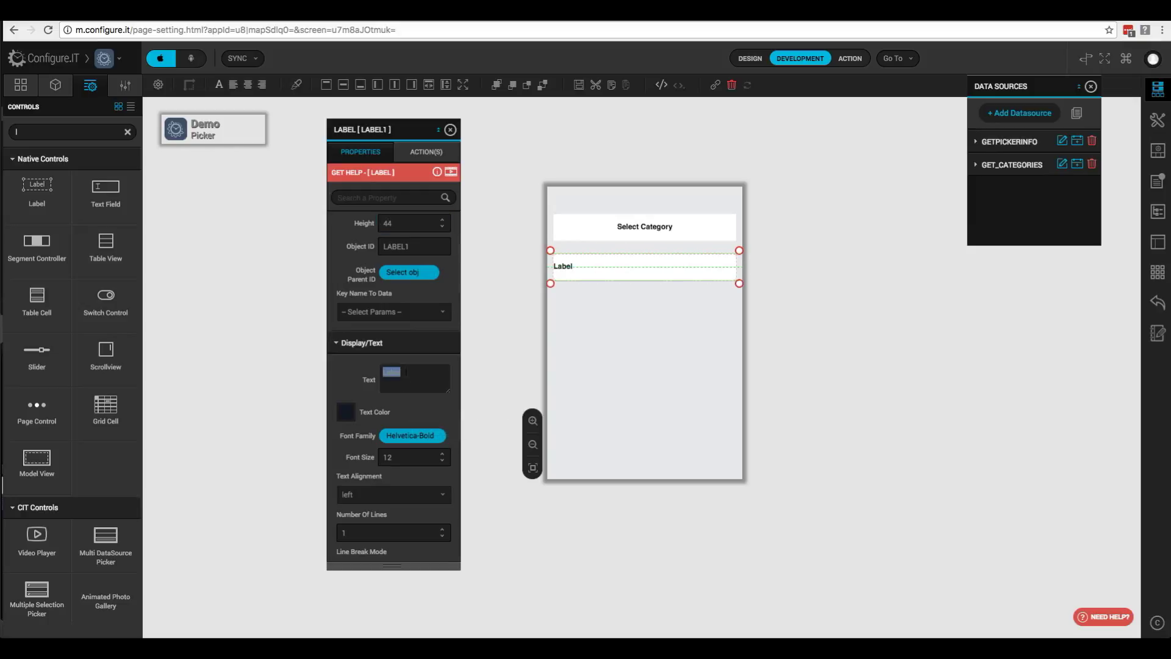
{"action": "type", "text": "Seld"}
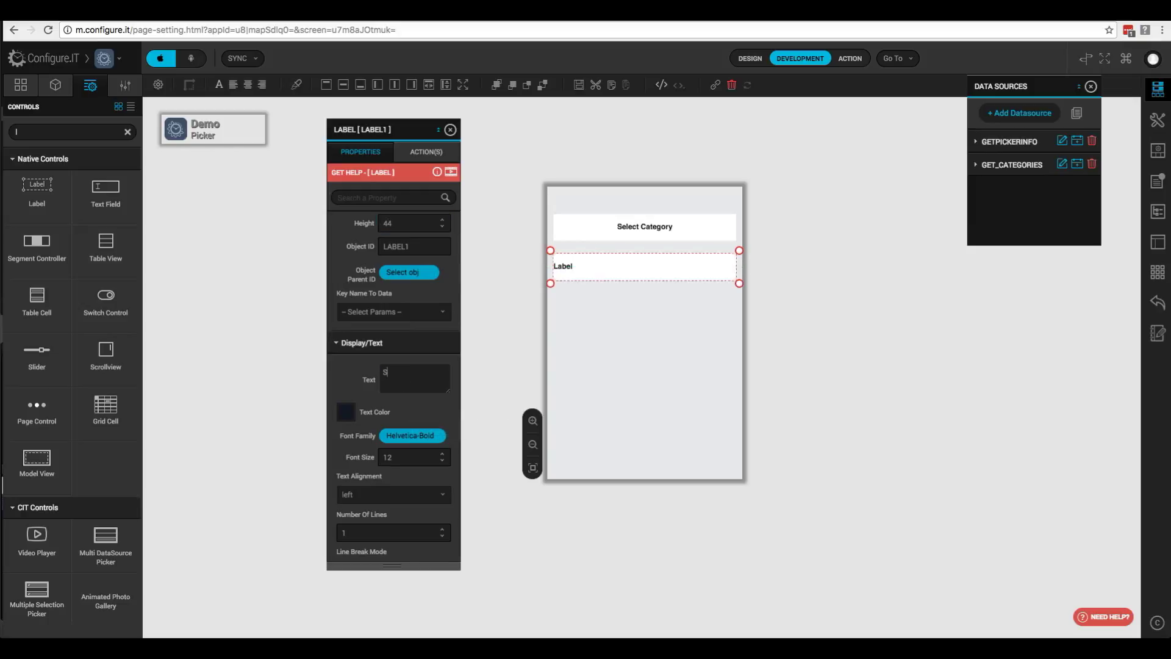
{"action": "key", "text": "BackSpace"}
{"action": "key", "text": "BackSpace"}
{"action": "type", "text": "ect City & State"}
{"action": "left_click", "coordinate": [391, 496]}
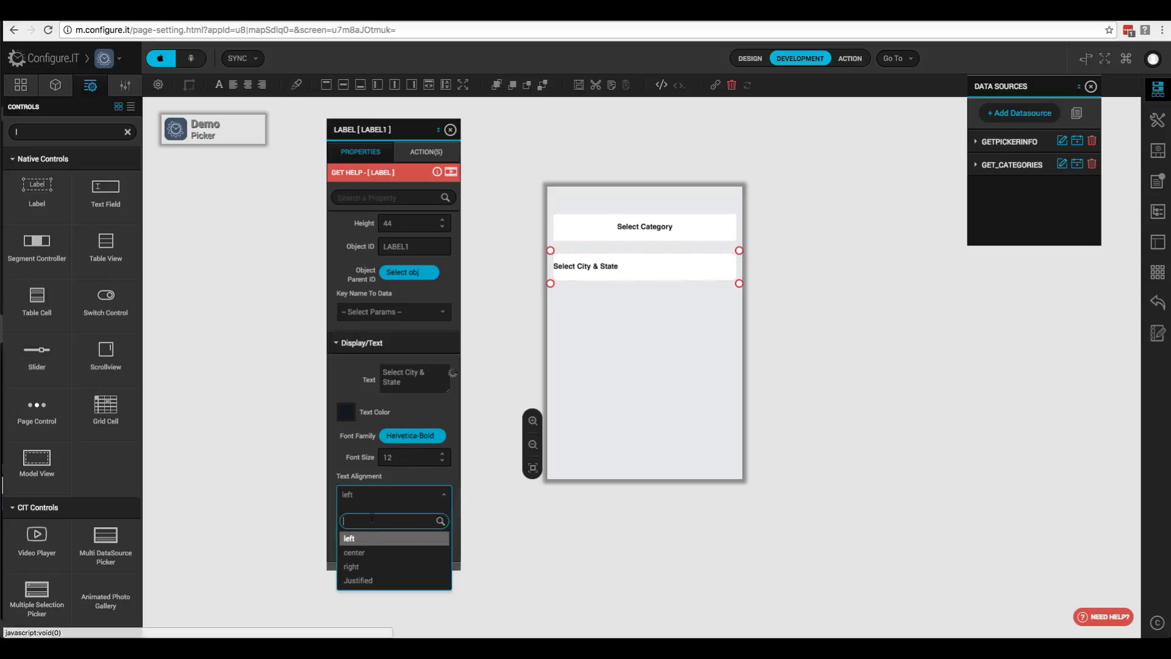
{"action": "left_click", "coordinate": [374, 551]}
Find the color properties of the Select City & State label and set its background color to white
{"action": "left_click", "coordinate": [384, 197]}
{"action": "type", "text": "color"}
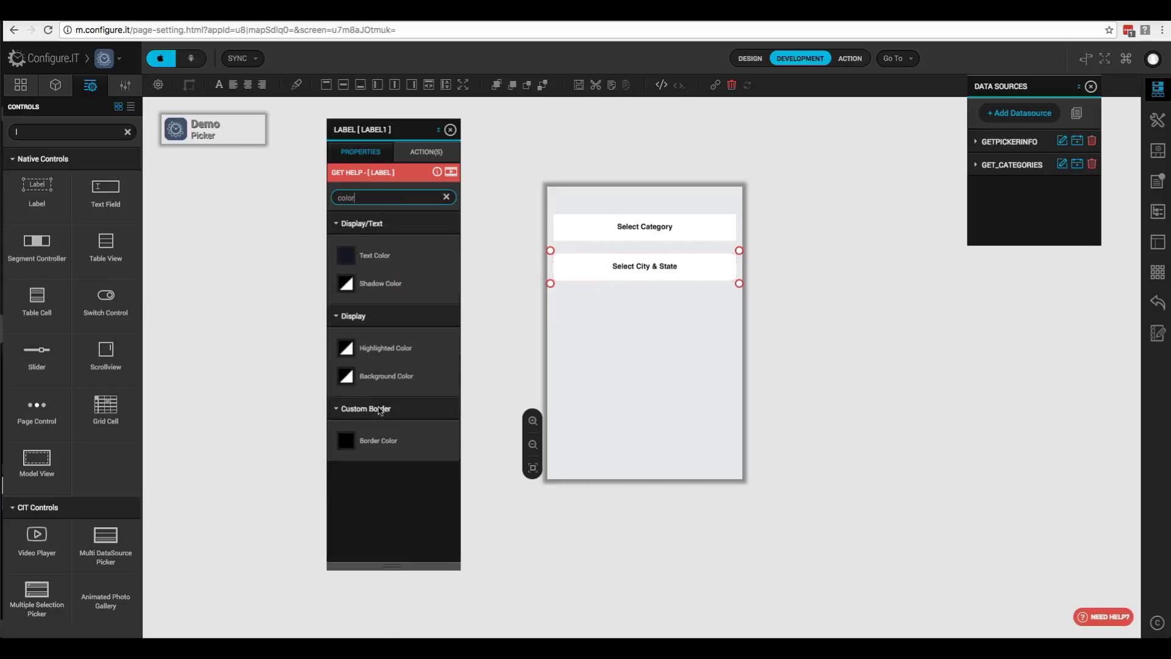
{"action": "left_click", "coordinate": [345, 376]}
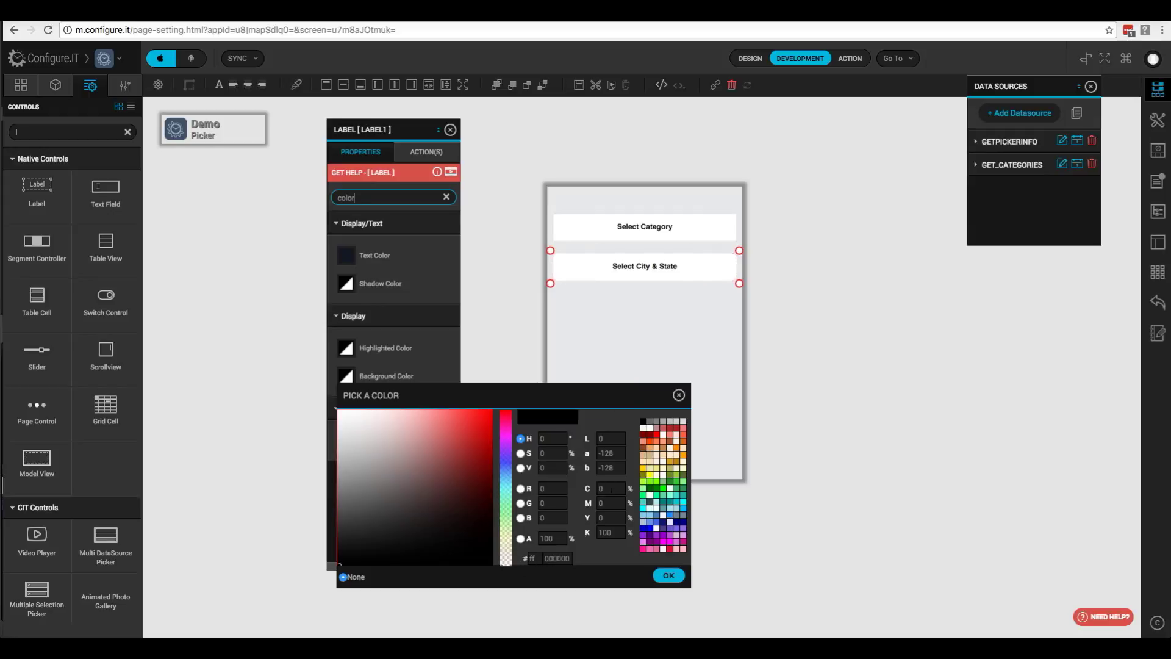
{"action": "left_click", "coordinate": [651, 429]}
{"action": "left_click", "coordinate": [669, 575]}
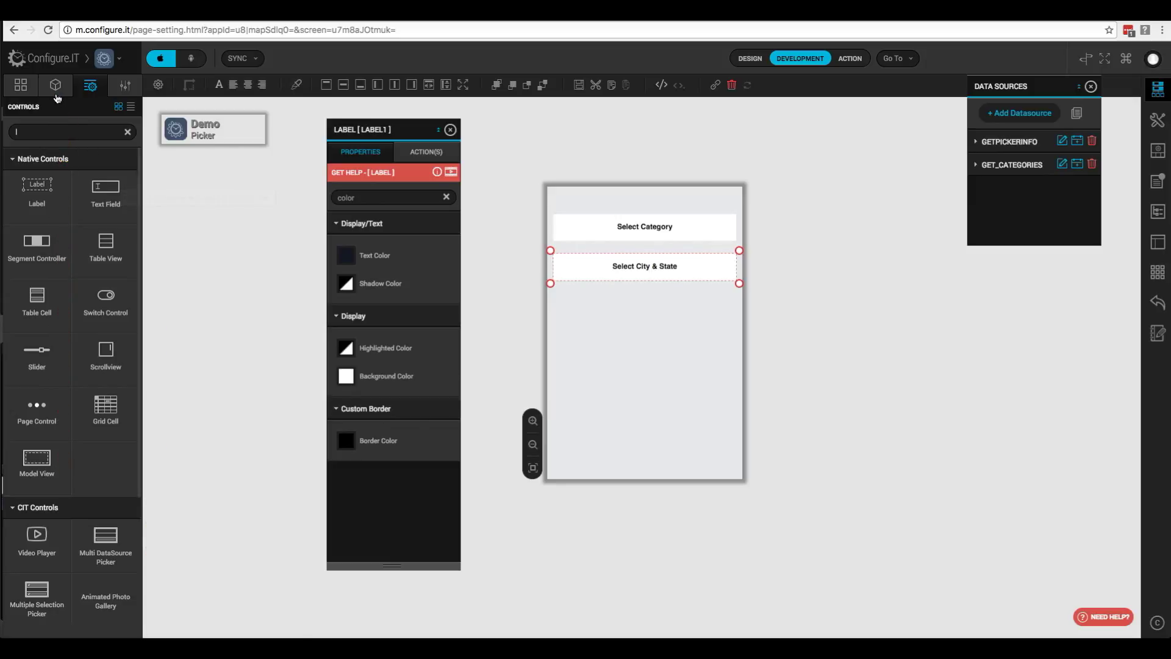
Move the Select City & State label above pckrMultiData in the object tree and set its object ID to lblMultiData
{"action": "left_click", "coordinate": [56, 85]}
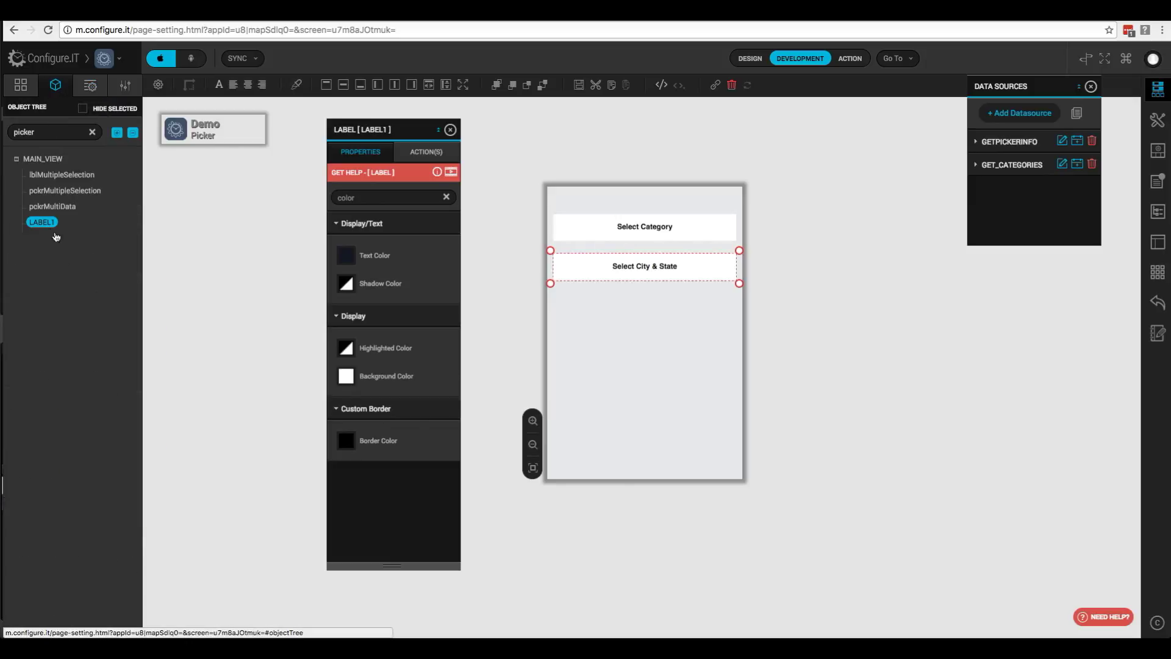
{"action": "left_click_drag", "start_coordinate": [54, 222], "coordinate": [54, 207]}
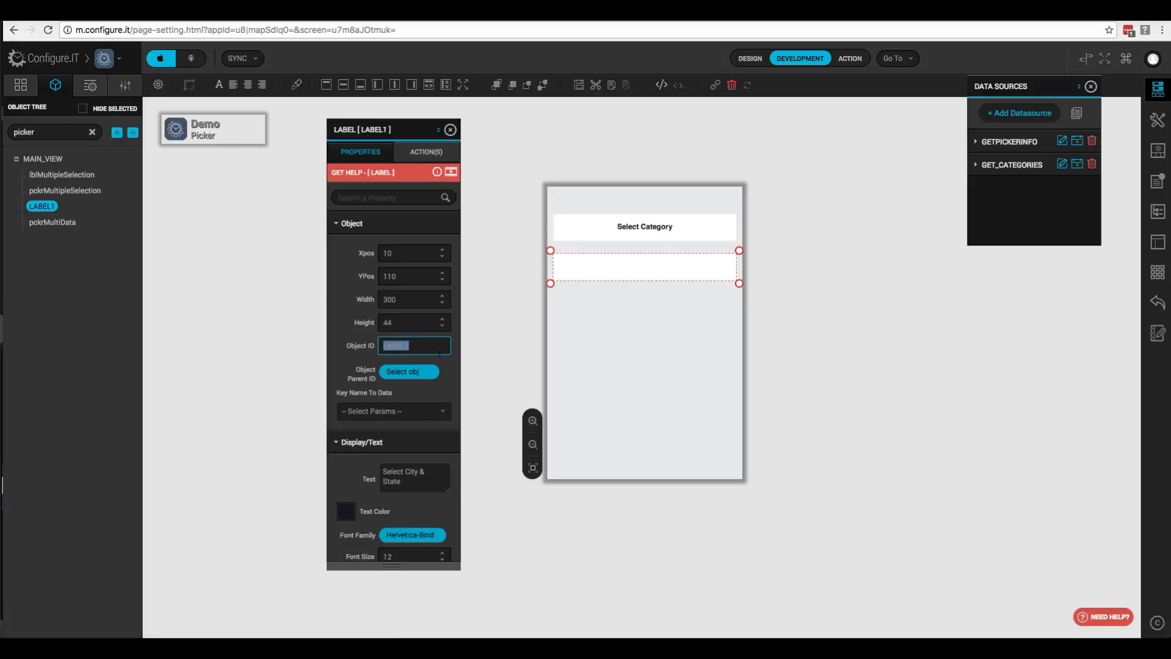
{"action": "type", "text": "lblMultiData"}
Set the background color of pckrMultiData to None, finding the property with a "colo" search, and clear the property search
{"action": "left_click", "coordinate": [59, 224]}
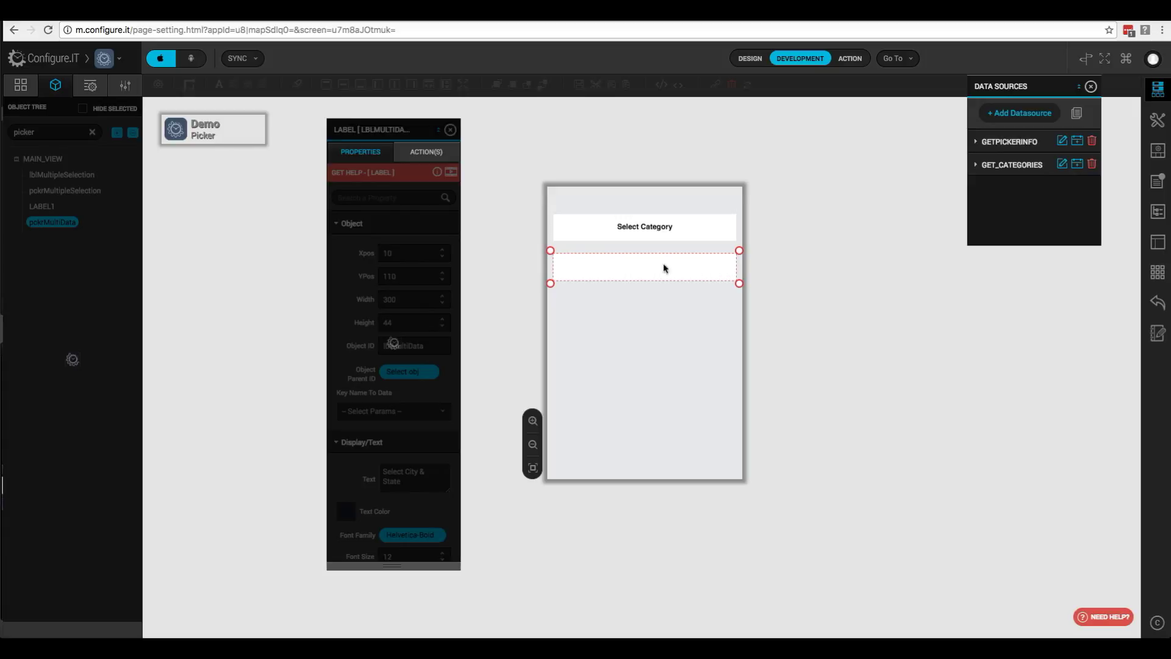
{"action": "type", "text": "olo"}
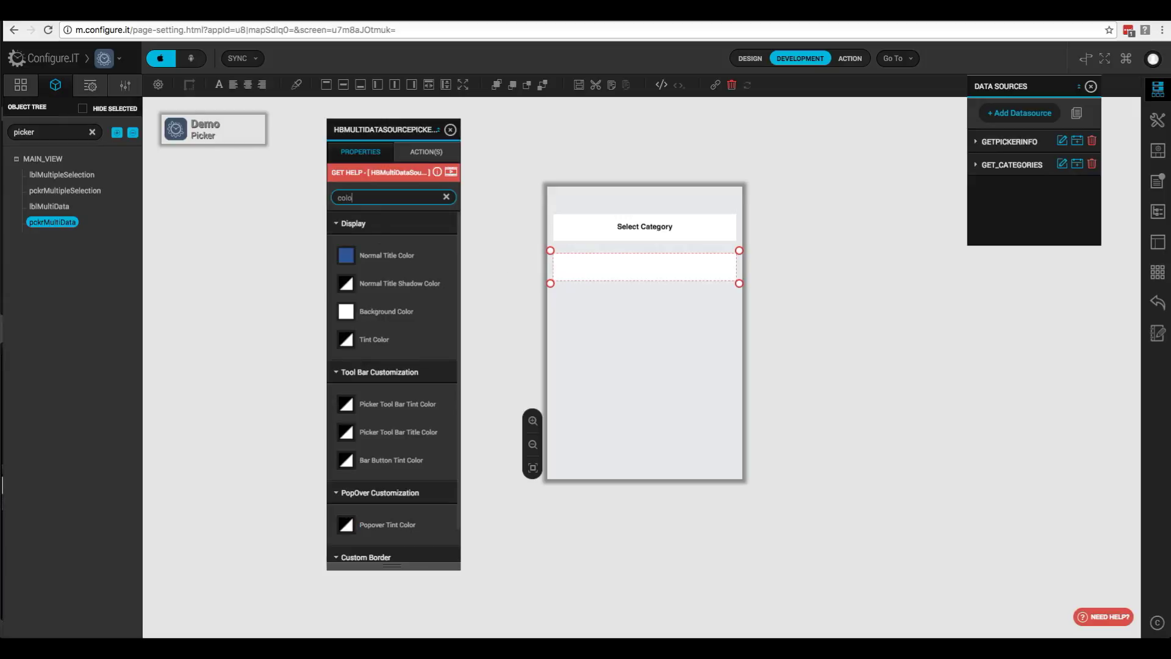
{"action": "left_click", "coordinate": [432, 347]}
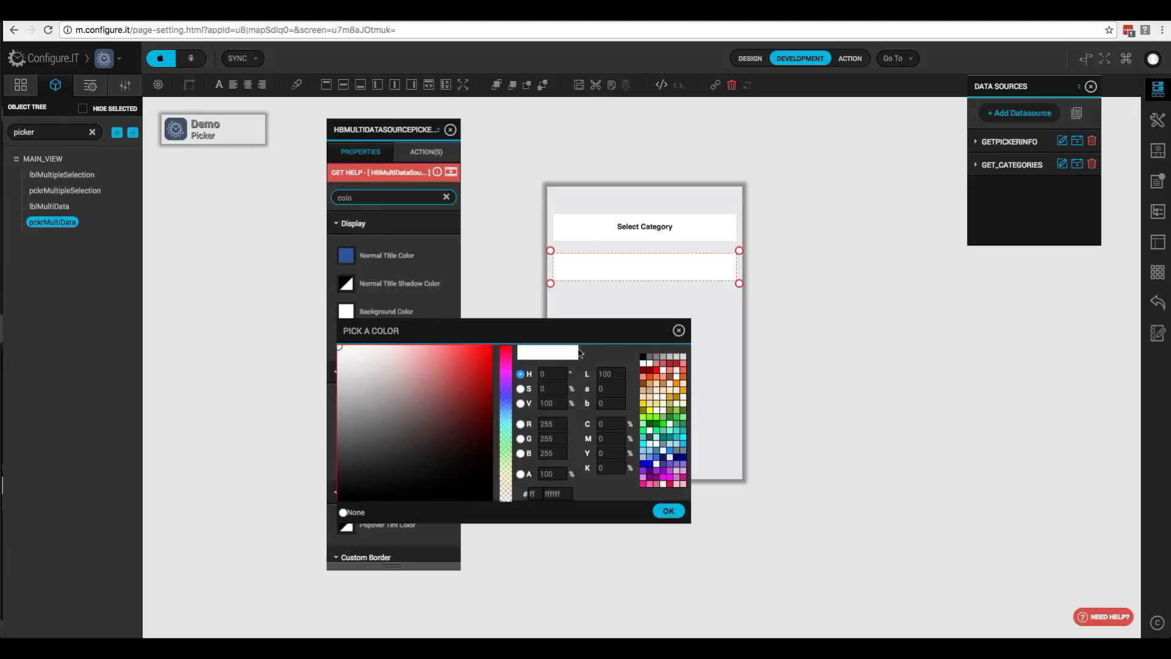
{"action": "left_click", "coordinate": [356, 516]}
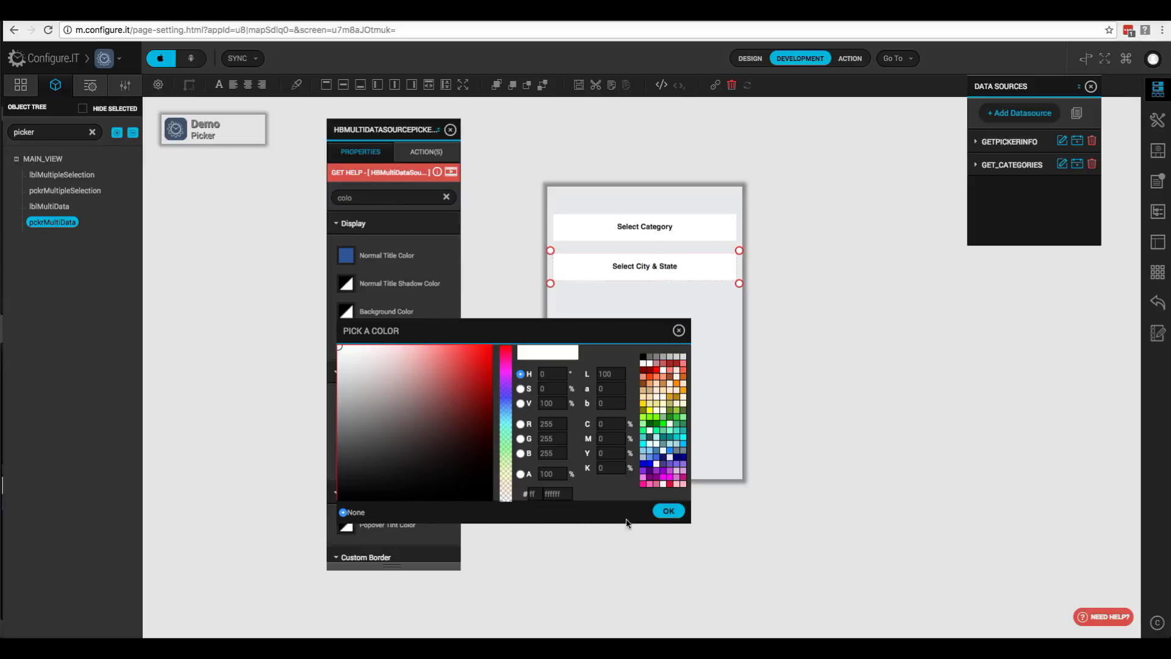
{"action": "left_click", "coordinate": [668, 510]}
{"action": "left_click", "coordinate": [445, 198]}
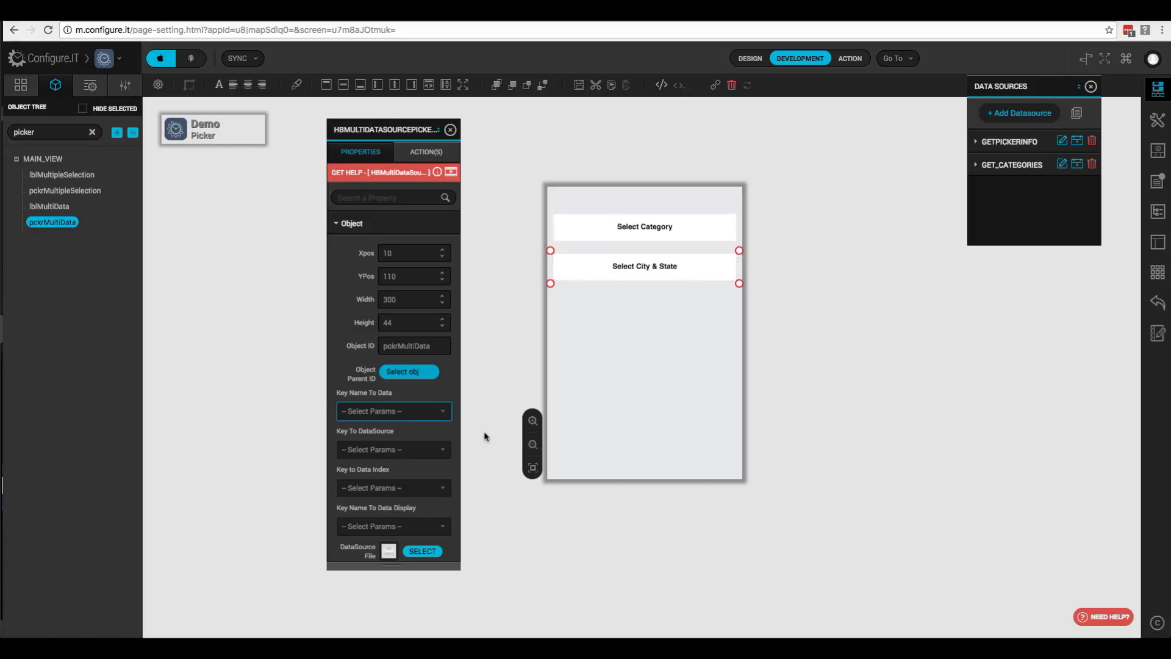
Set Key To DataSource of pckrMultiData to Other with the value get_cities,get_states
{"action": "left_click", "coordinate": [444, 455]}
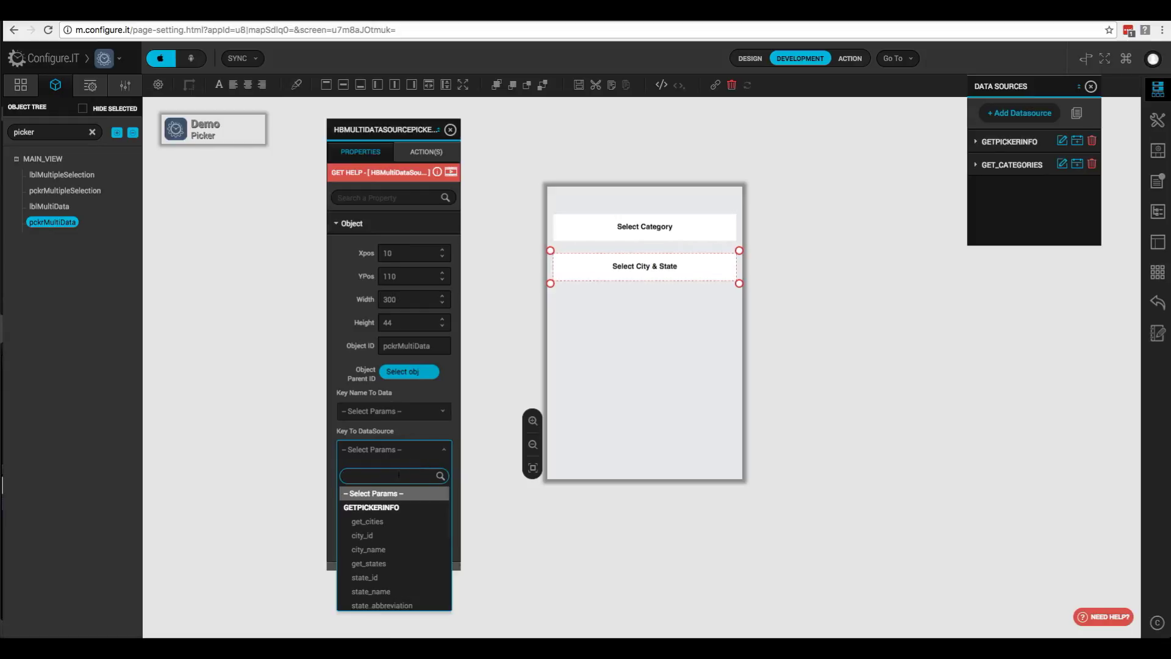
{"action": "type", "text": "other"}
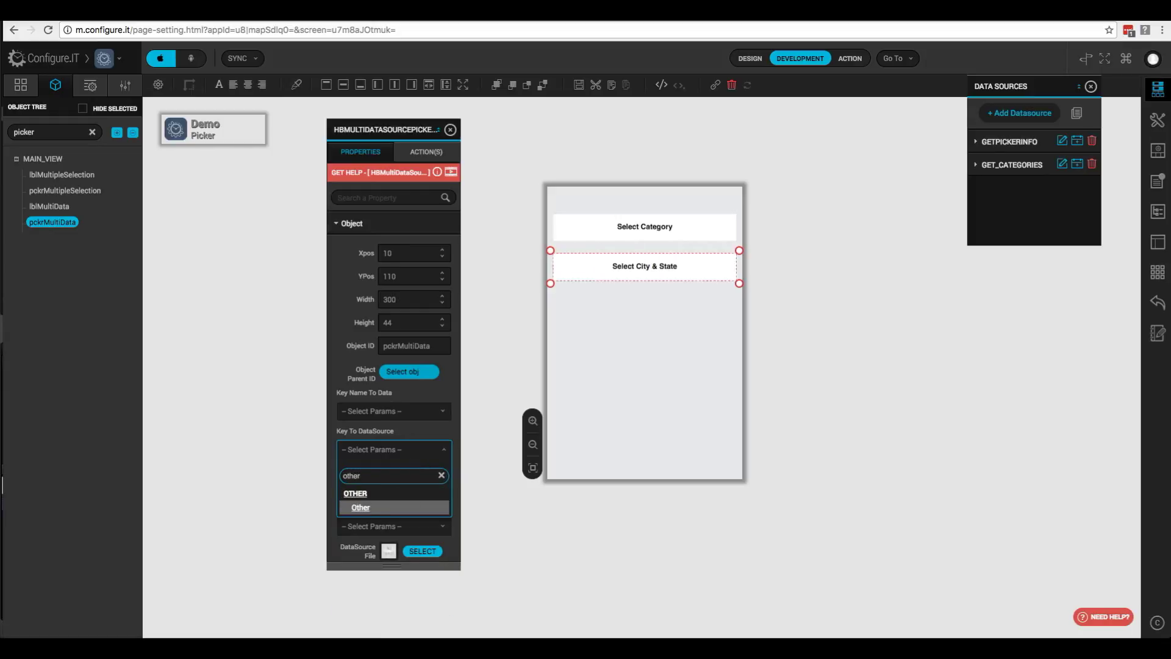
{"action": "left_click", "coordinate": [360, 507]}
{"action": "left_click", "coordinate": [355, 473]}
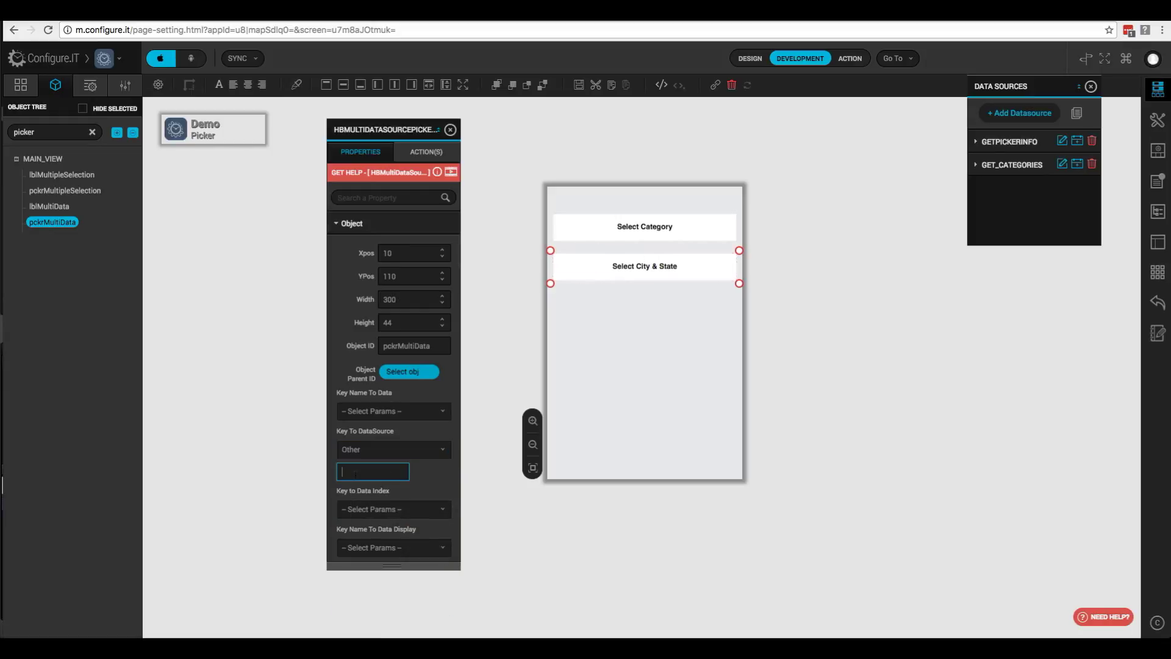
{"action": "type", "text": "get_cities,get"}
{"action": "key", "text": "BackSpace"}
{"action": "type", "text": "_states"}
Set Key Name To Data of pckrMultiData to Other with the value city_name,state_name
{"action": "left_click", "coordinate": [419, 416]}
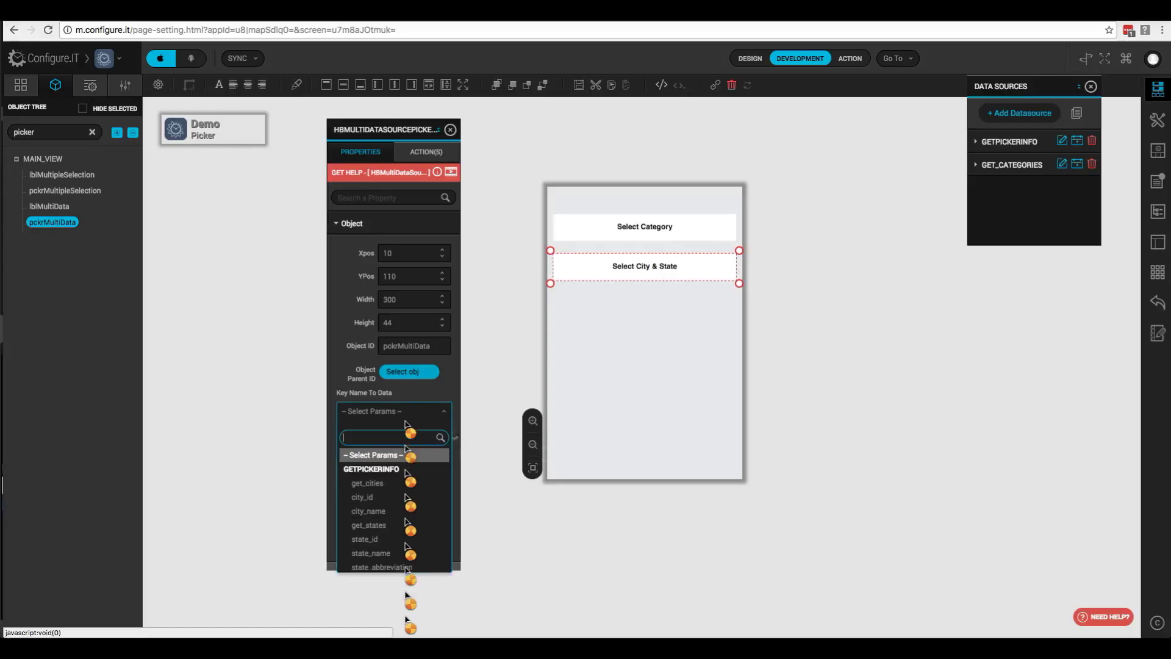
{"action": "type", "text": "other"}
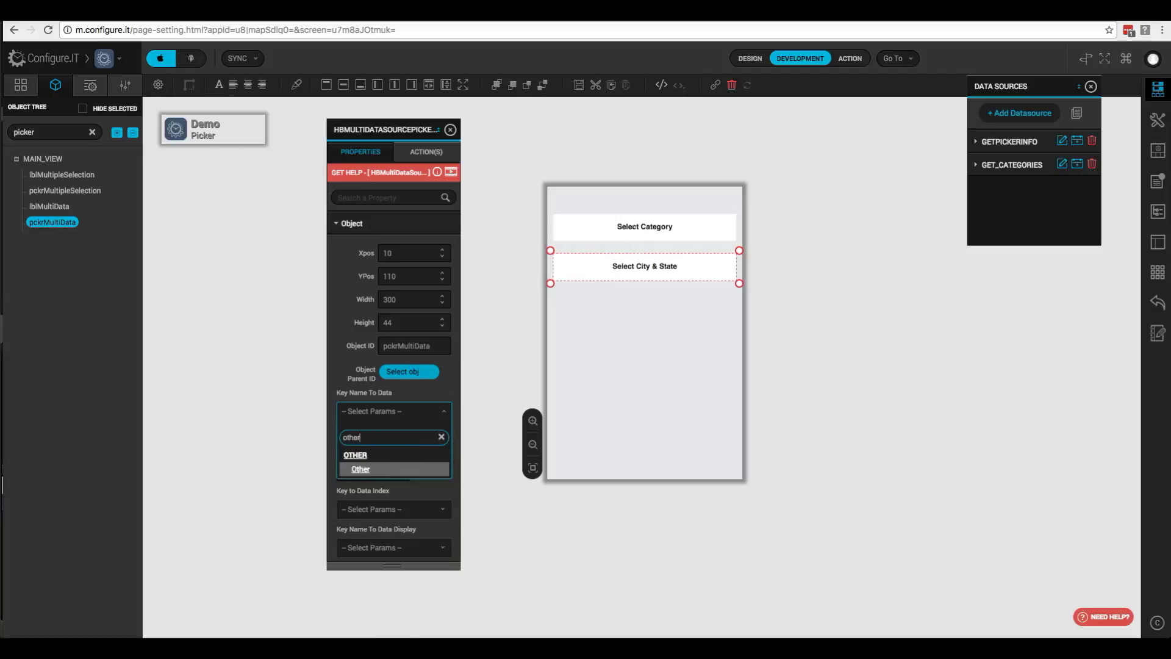
{"action": "left_click", "coordinate": [363, 470]}
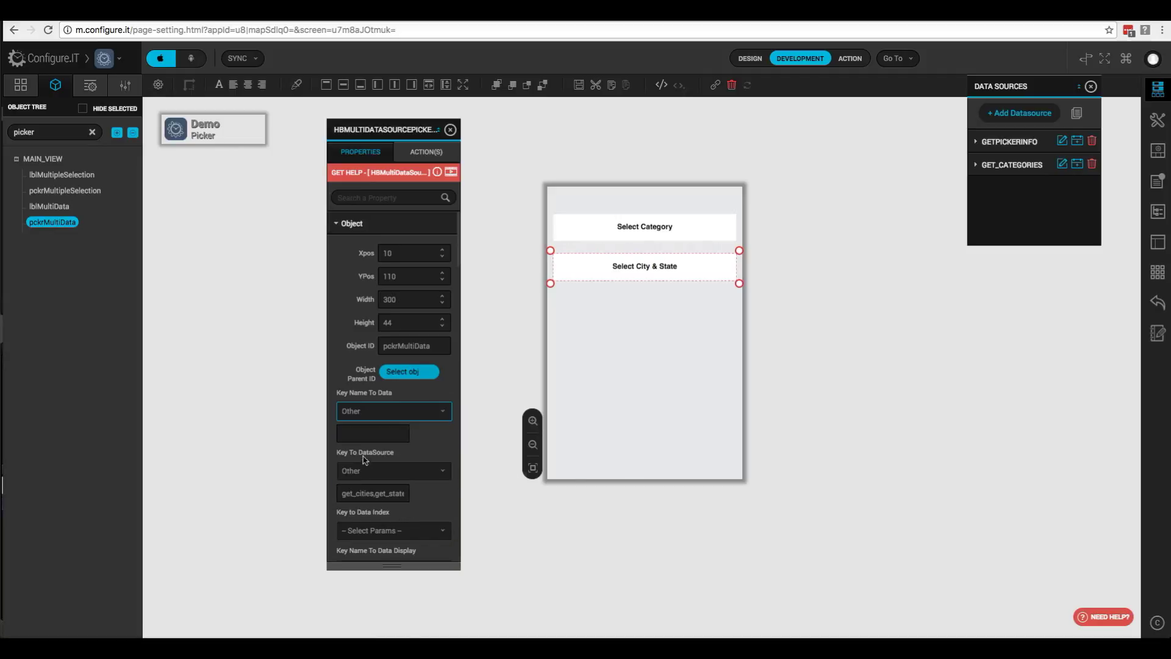
{"action": "left_click", "coordinate": [358, 433]}
{"action": "type", "text": "city_name"}
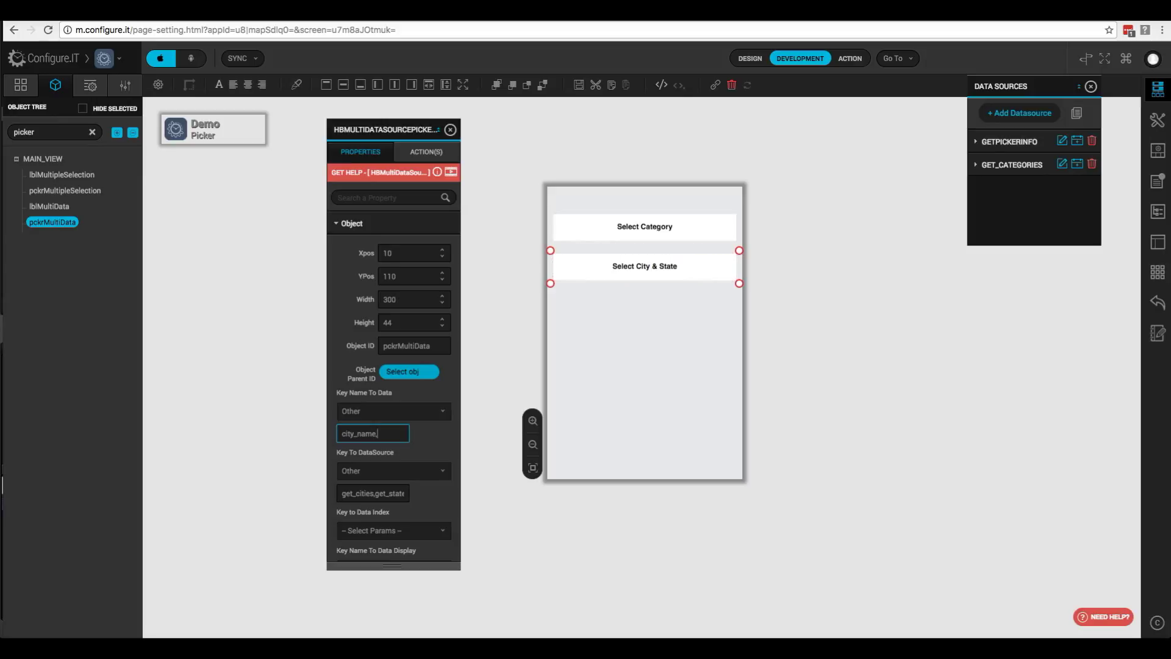
{"action": "type", "text": ",state_name"}
{"action": "left_click", "coordinate": [480, 279]}
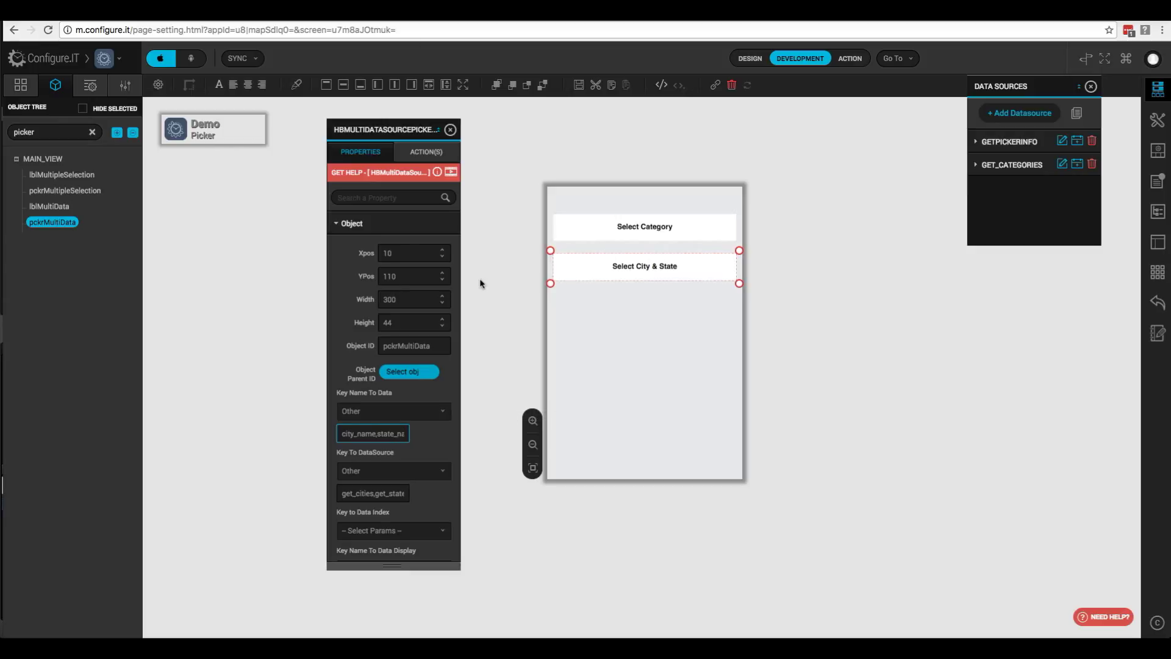
Debug the GetPickerInfo API in its configuration page, examine the city and state keys in the response, and return to the screen editor
{"action": "left_click", "coordinate": [529, 11]}
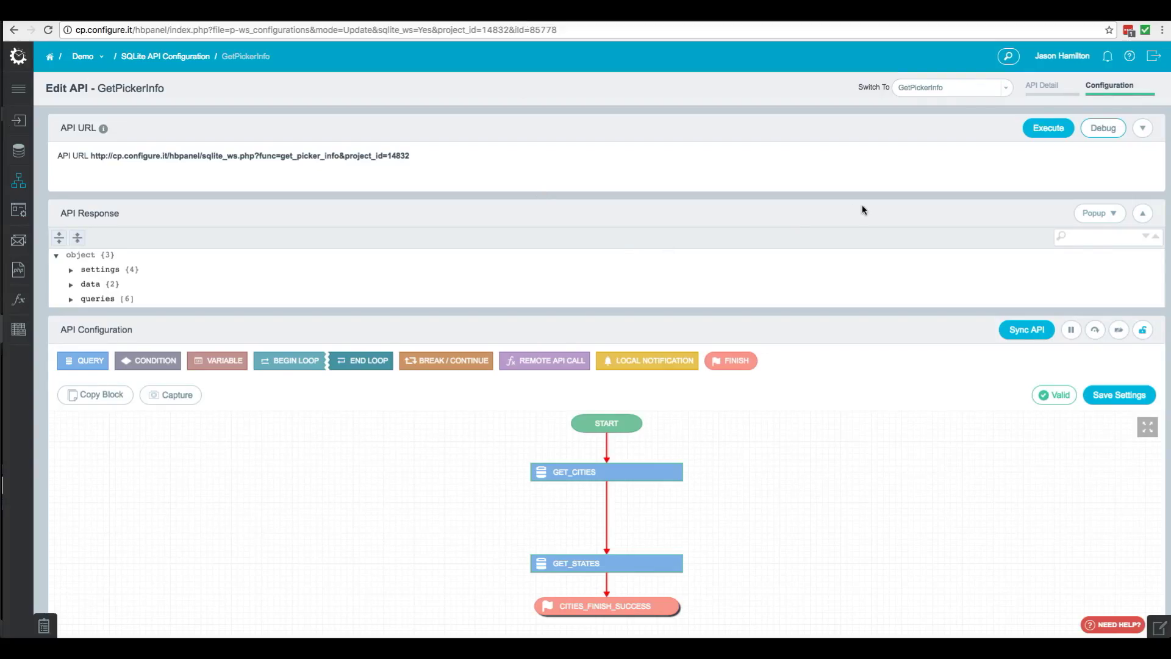
{"action": "left_click", "coordinate": [1101, 128]}
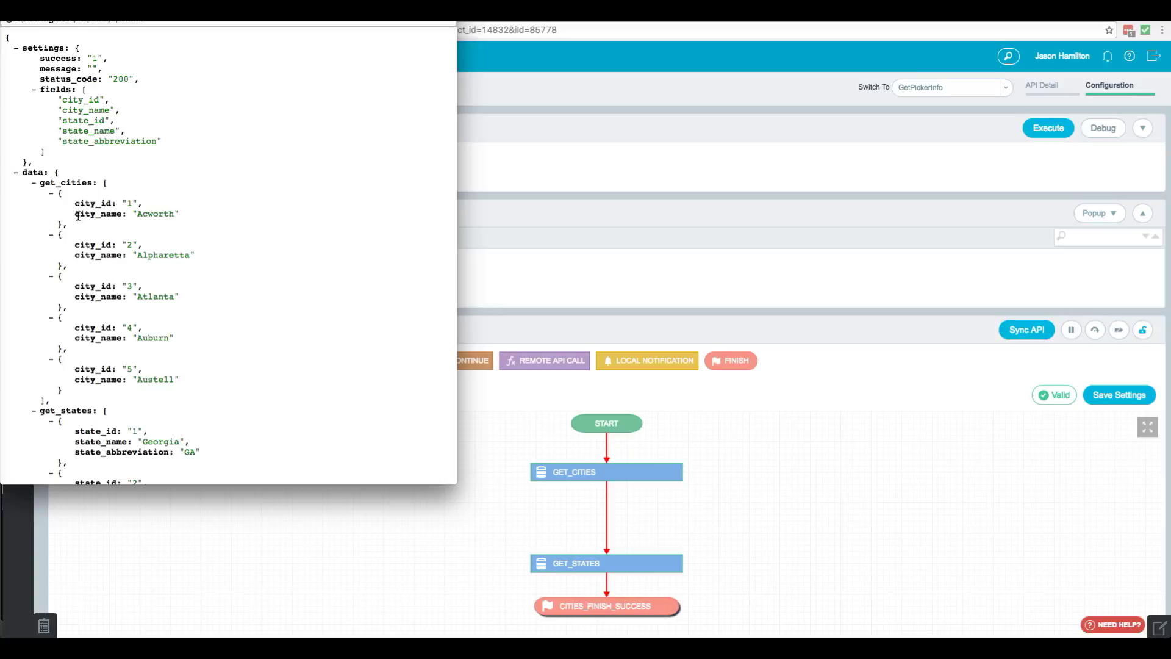
{"action": "scroll", "coordinate": [76, 262], "scroll_direction": "down", "scroll_amount": 2}
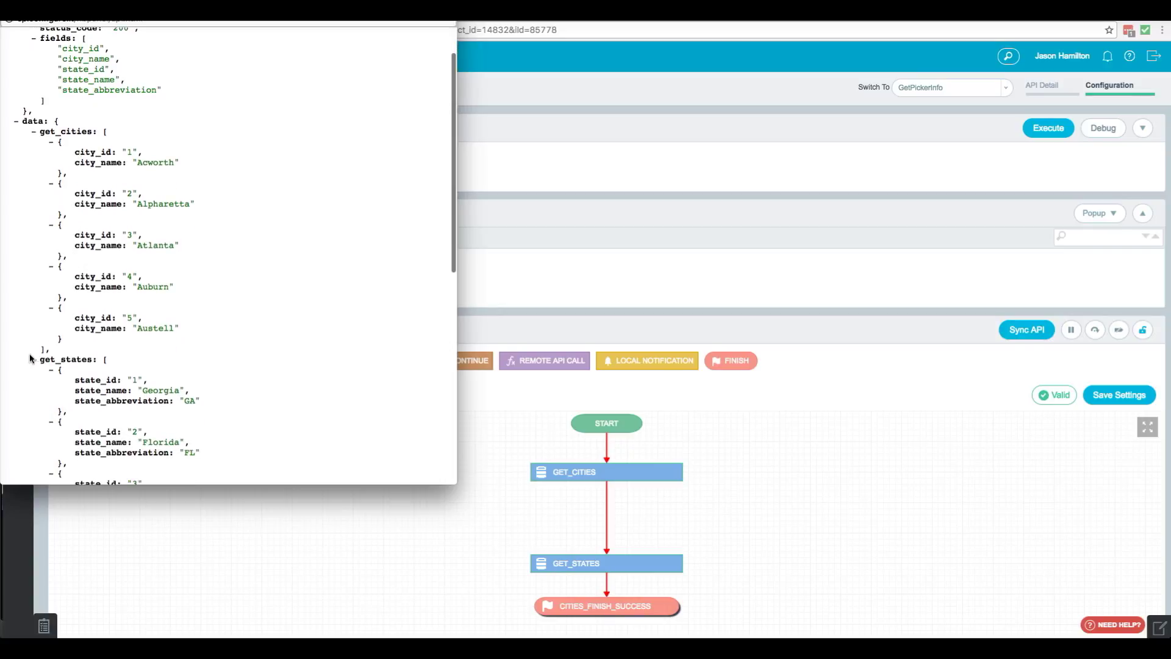
{"action": "left_click_drag", "start_coordinate": [41, 360], "coordinate": [92, 363]}
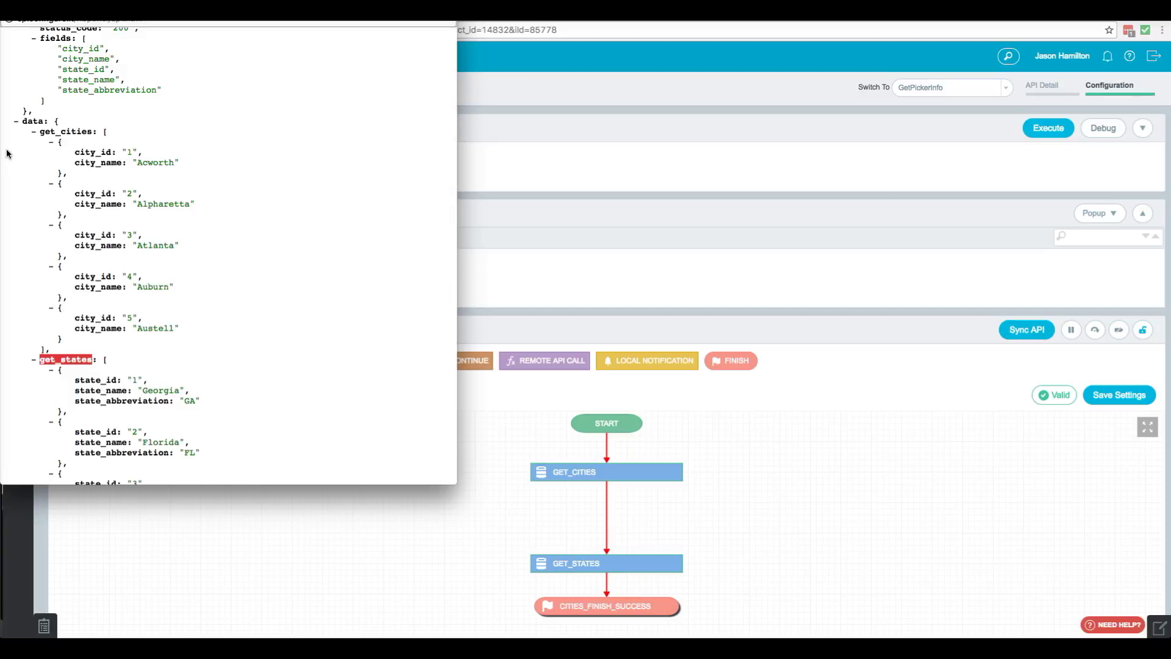
{"action": "left_click_drag", "start_coordinate": [45, 131], "coordinate": [77, 132]}
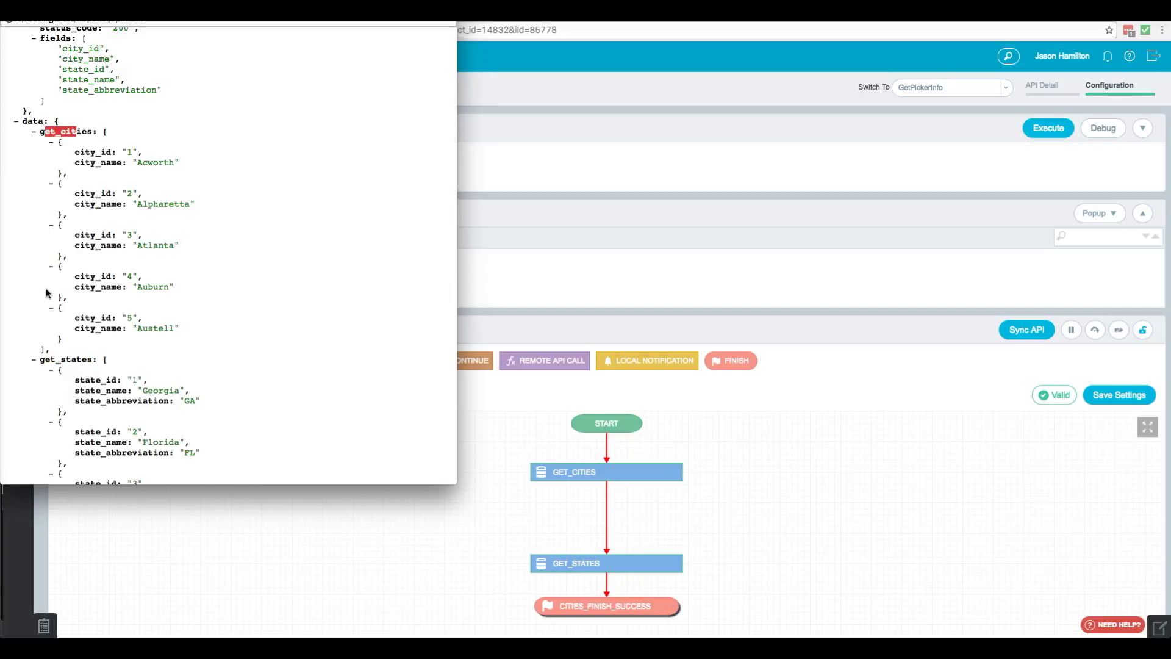
{"action": "left_click_drag", "start_coordinate": [74, 204], "coordinate": [107, 204]}
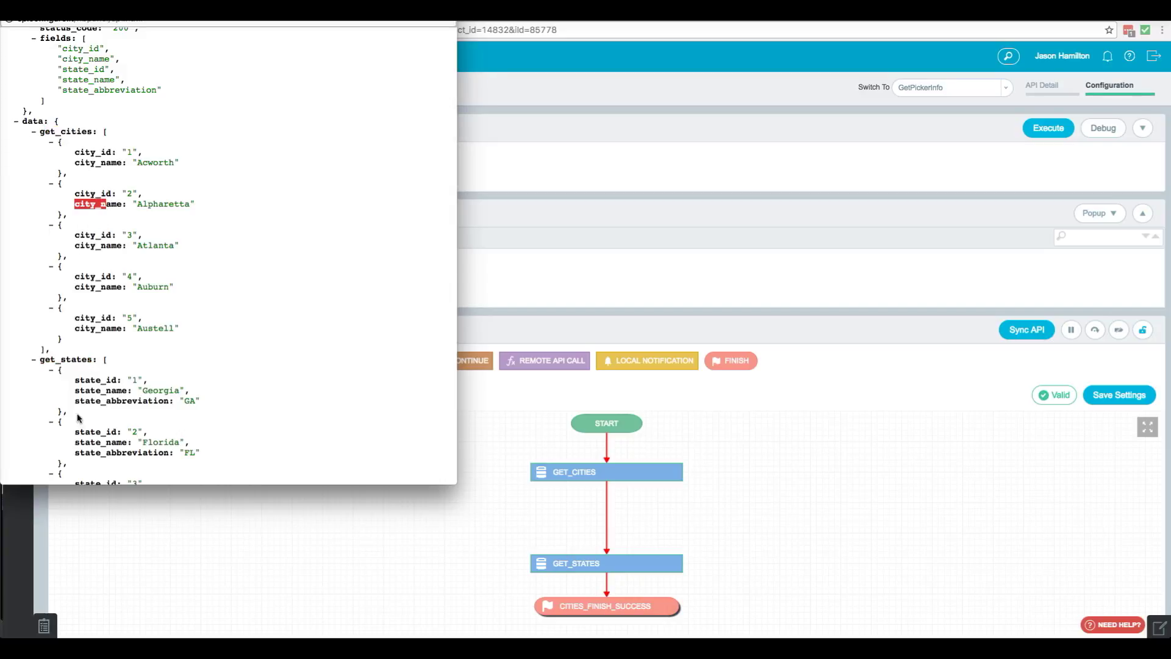
{"action": "left_click_drag", "start_coordinate": [78, 392], "coordinate": [121, 392]}
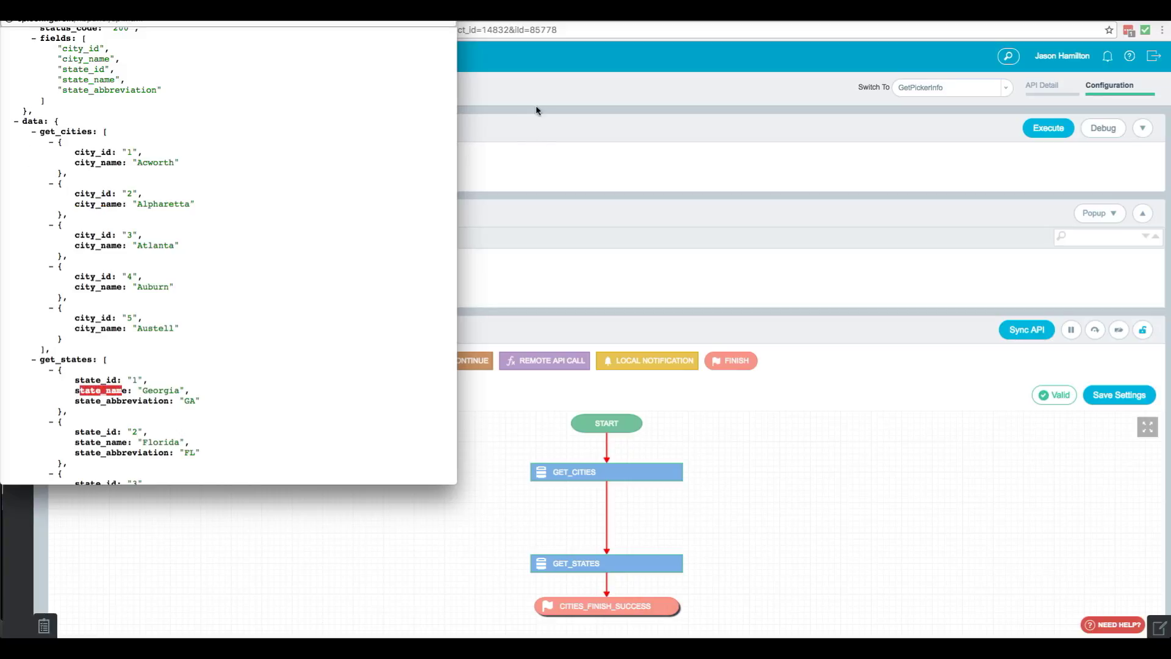
{"action": "left_click", "coordinate": [509, 73]}
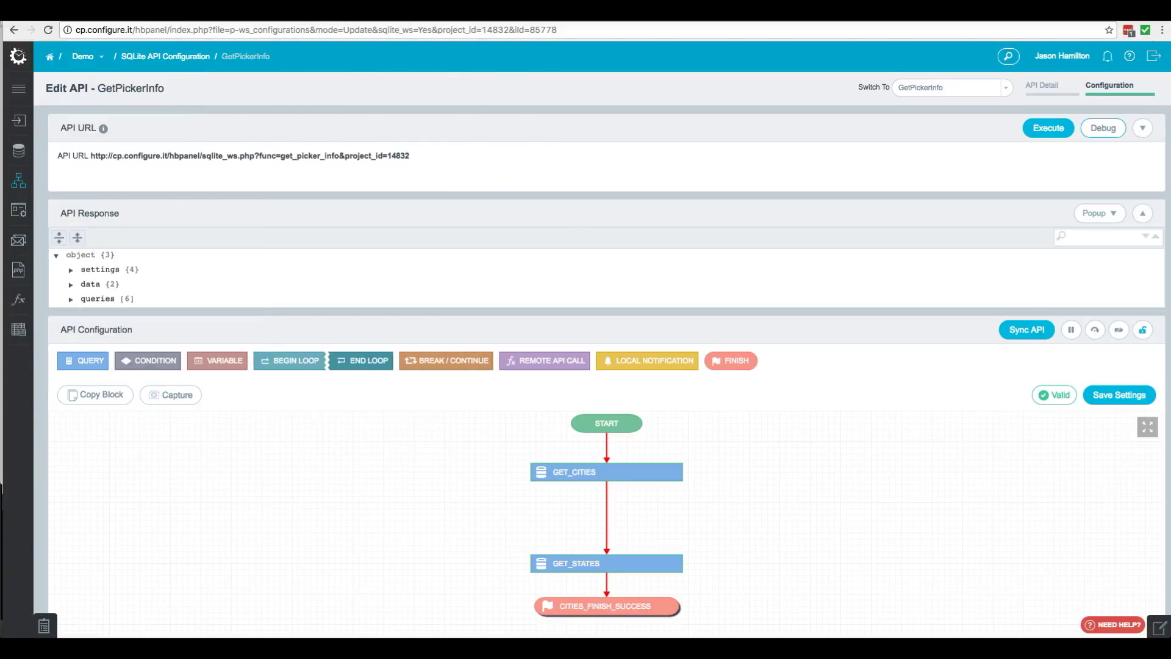
{"action": "left_click", "coordinate": [269, 13]}
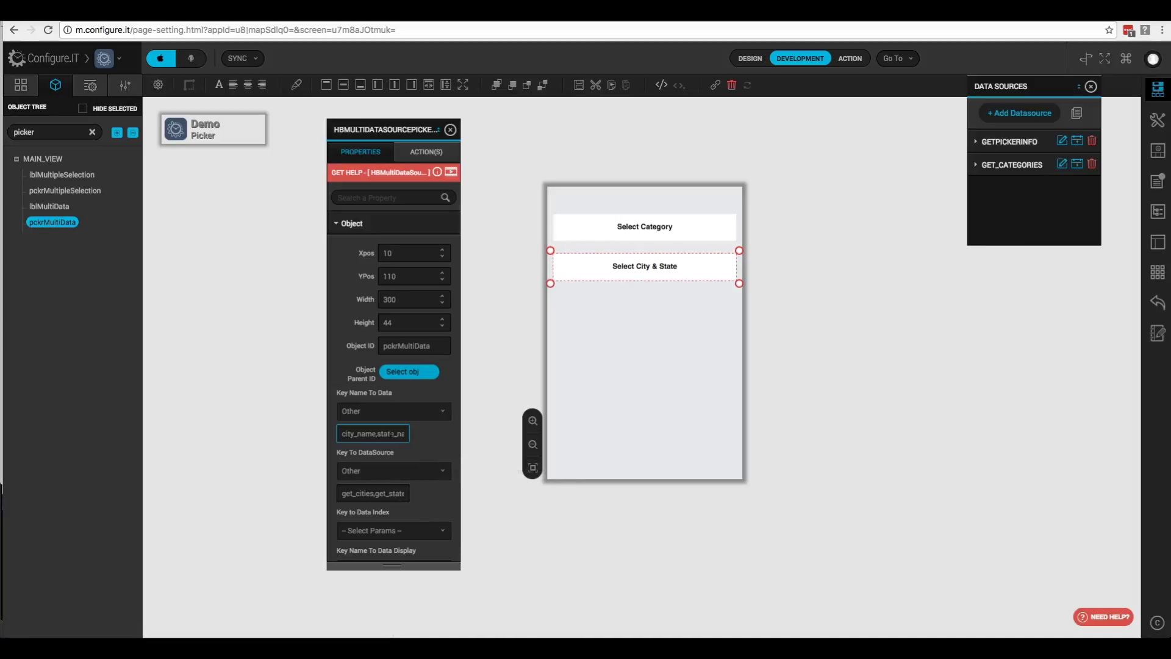
Set lblMultiData as the Picker Selection Receiver of pckrMultiData and save the choice
{"action": "scroll", "coordinate": [409, 481], "scroll_direction": "down", "scroll_amount": 3}
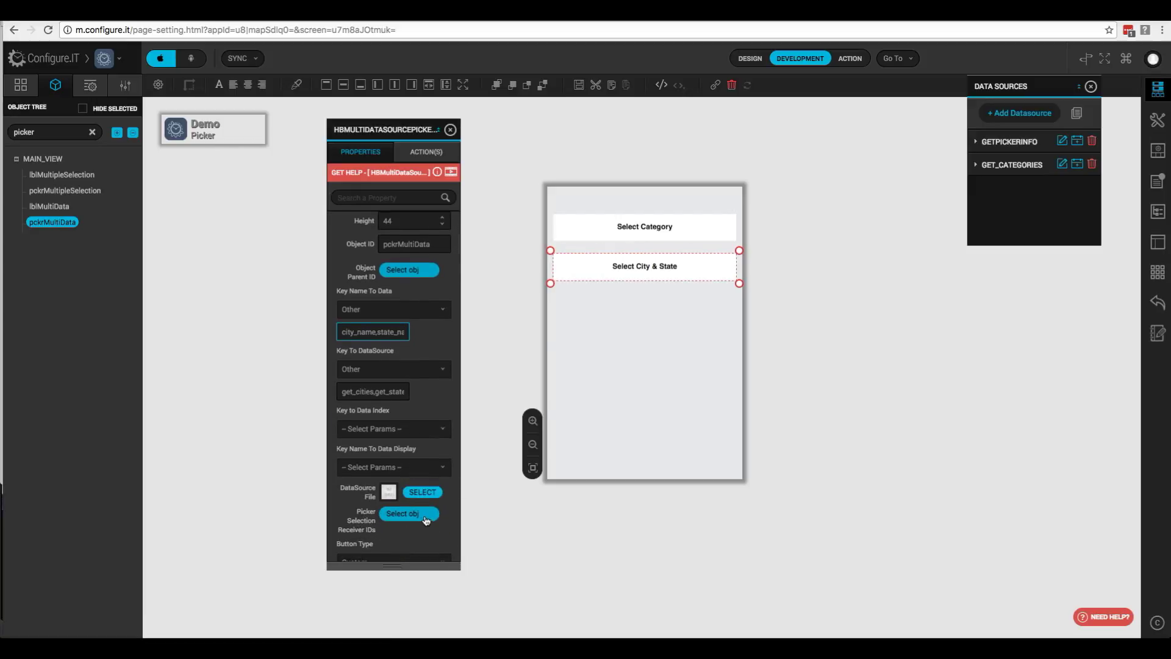
{"action": "left_click", "coordinate": [403, 517]}
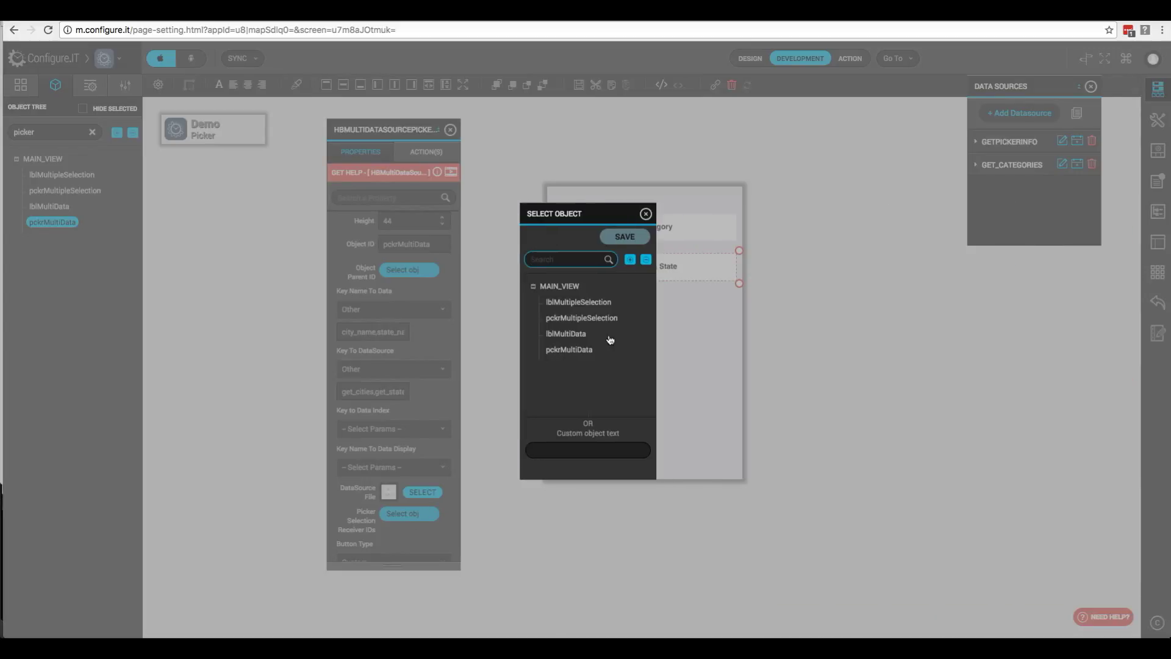
{"action": "left_click", "coordinate": [558, 339]}
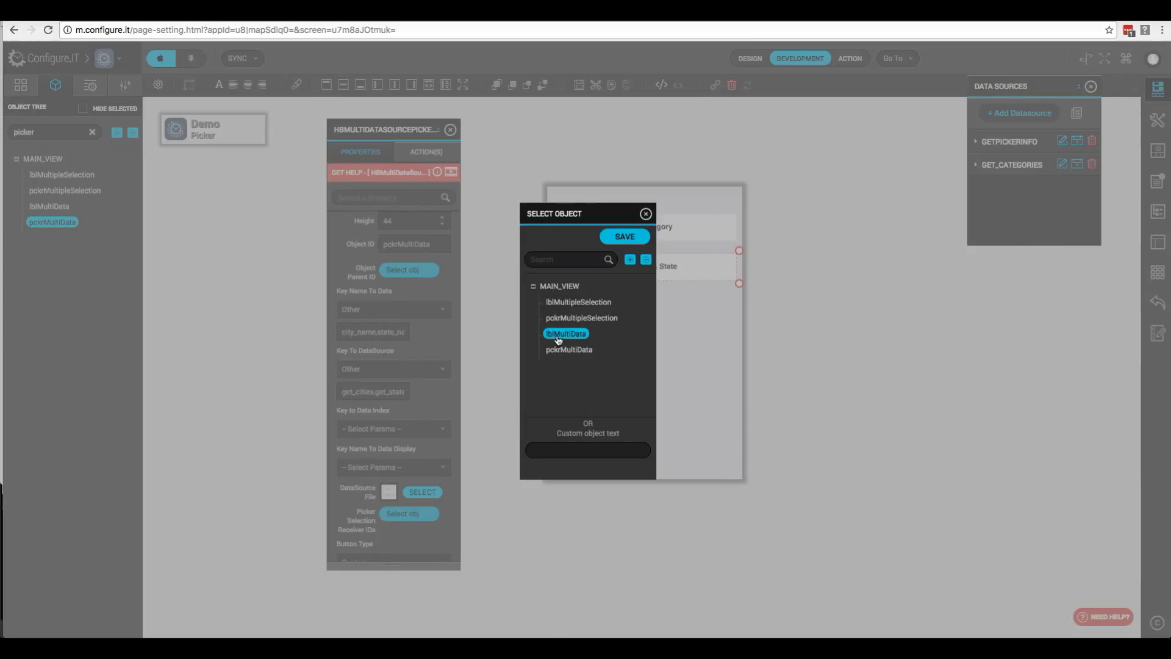
{"action": "left_click", "coordinate": [622, 236]}
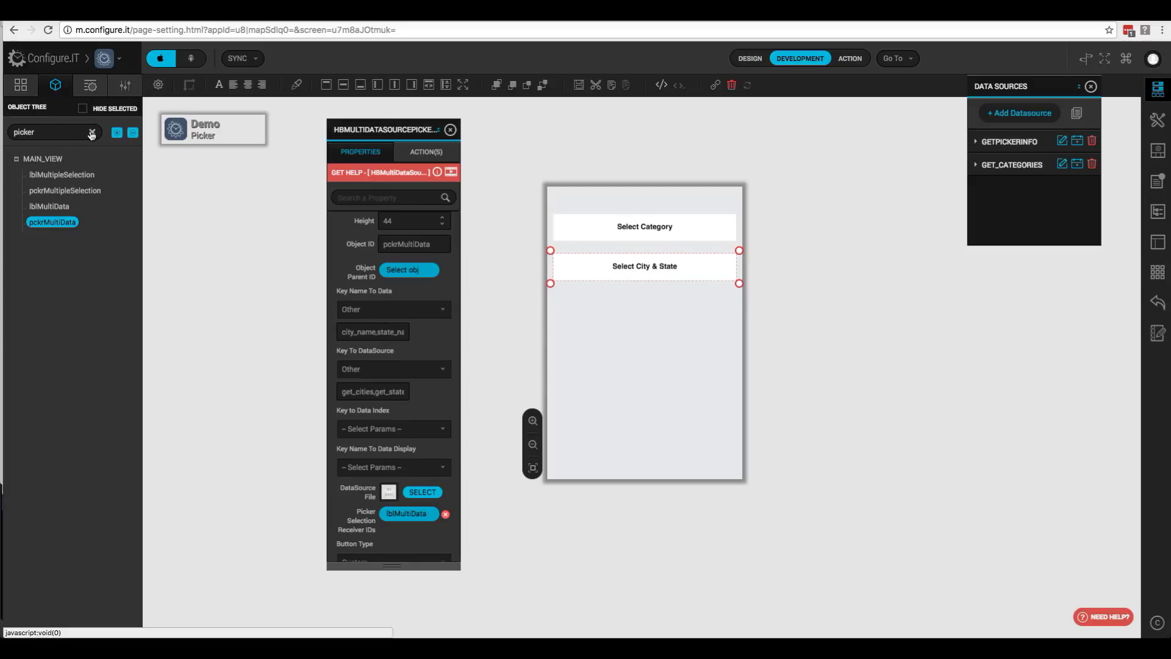
Find the Picker View control with a "picker" search and place it on the screen below the Select City & State picker
{"action": "left_click", "coordinate": [84, 90]}
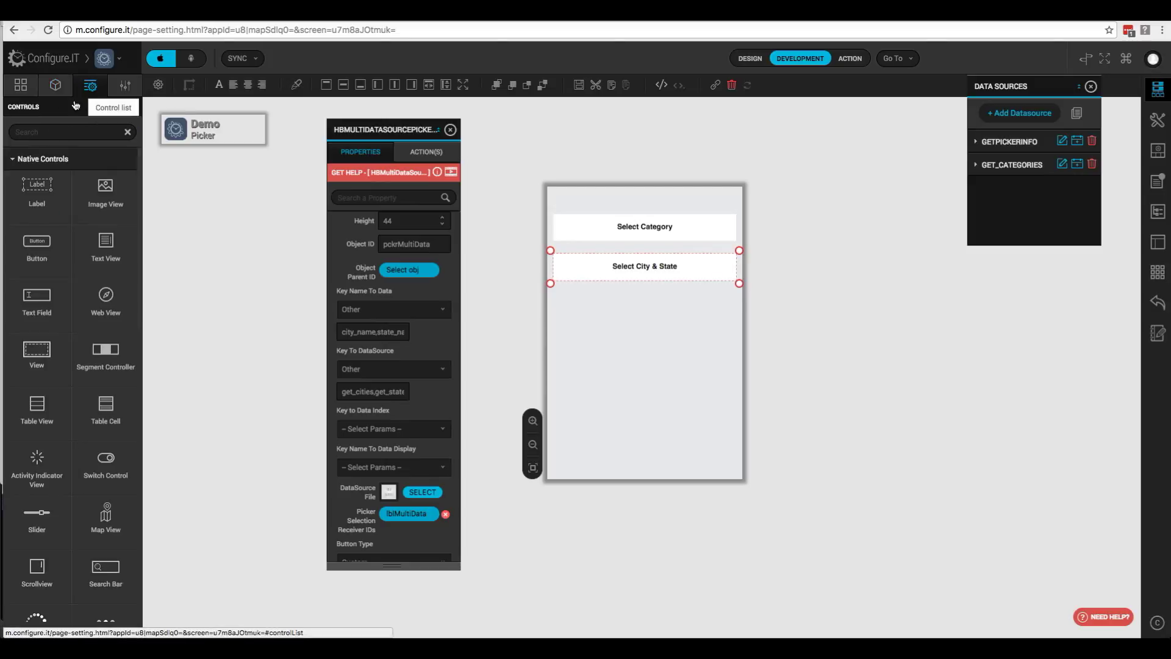
{"action": "left_click", "coordinate": [43, 132]}
{"action": "type", "text": "p"}
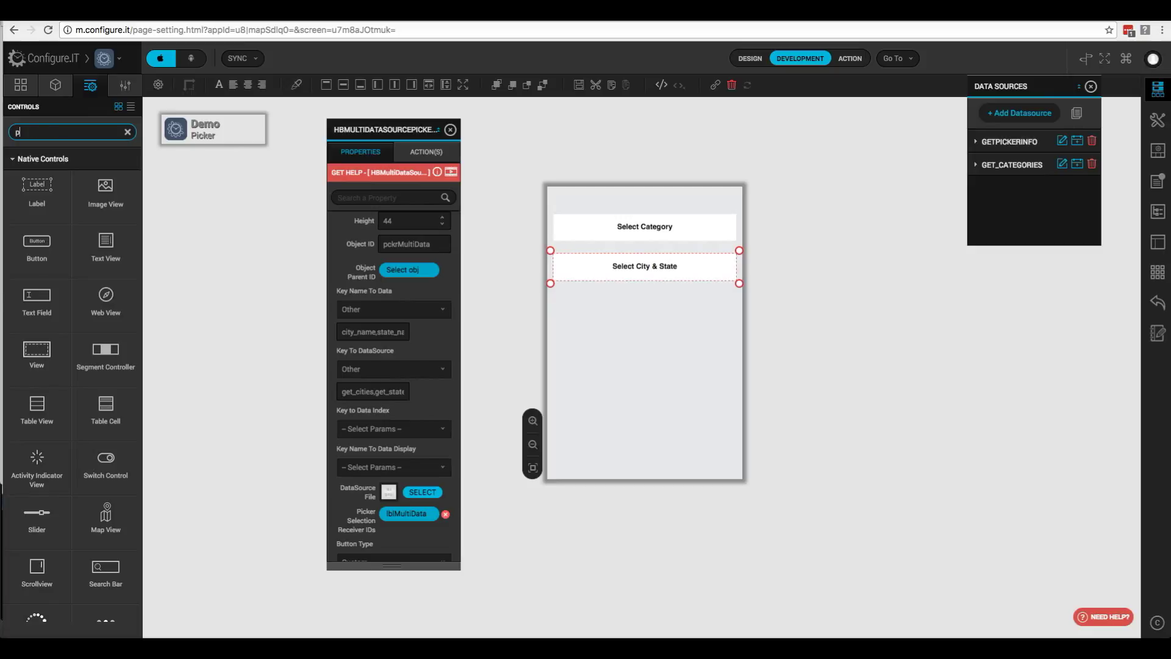
{"action": "type", "text": "icker"}
{"action": "left_click_drag", "start_coordinate": [36, 189], "coordinate": [595, 315]}
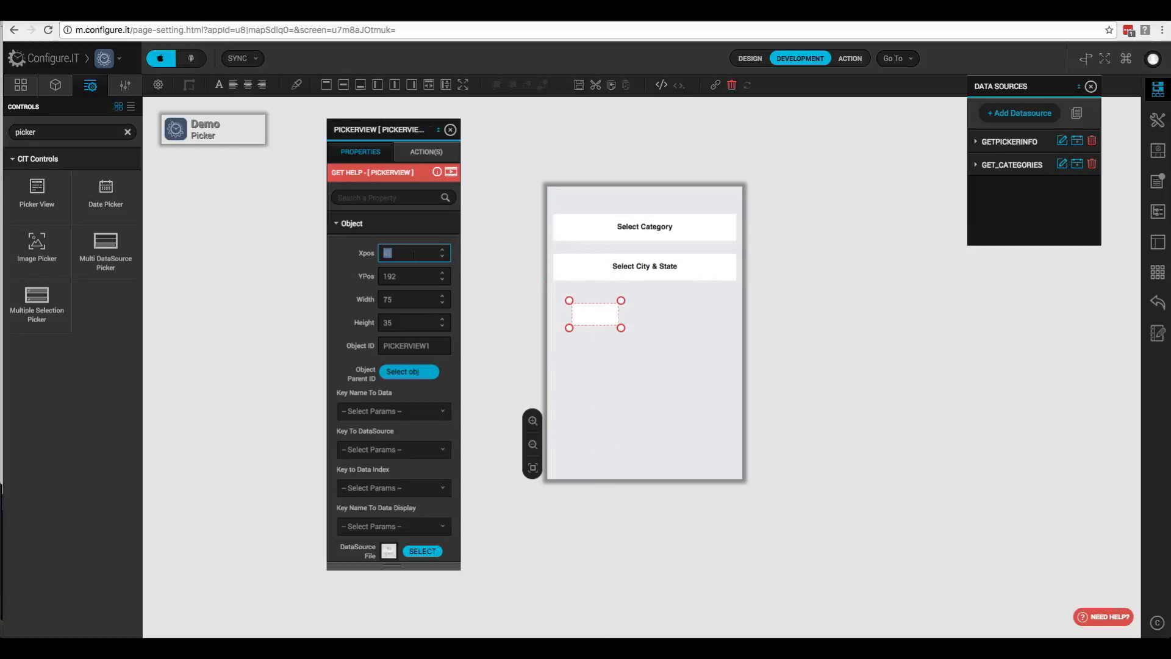
Set the new Picker View's Xpos to 10, YPos to 170, width to 300 and height to 44
{"action": "type", "text": "0"}
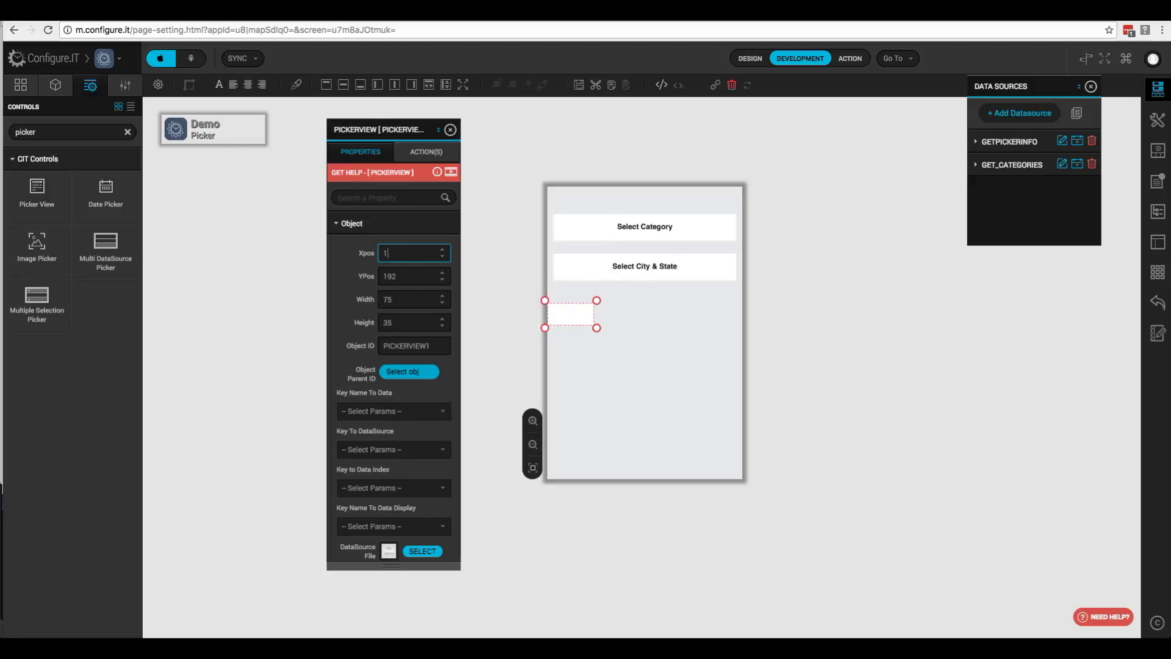
{"action": "key", "text": "Tab"}
{"action": "type", "text": "170"}
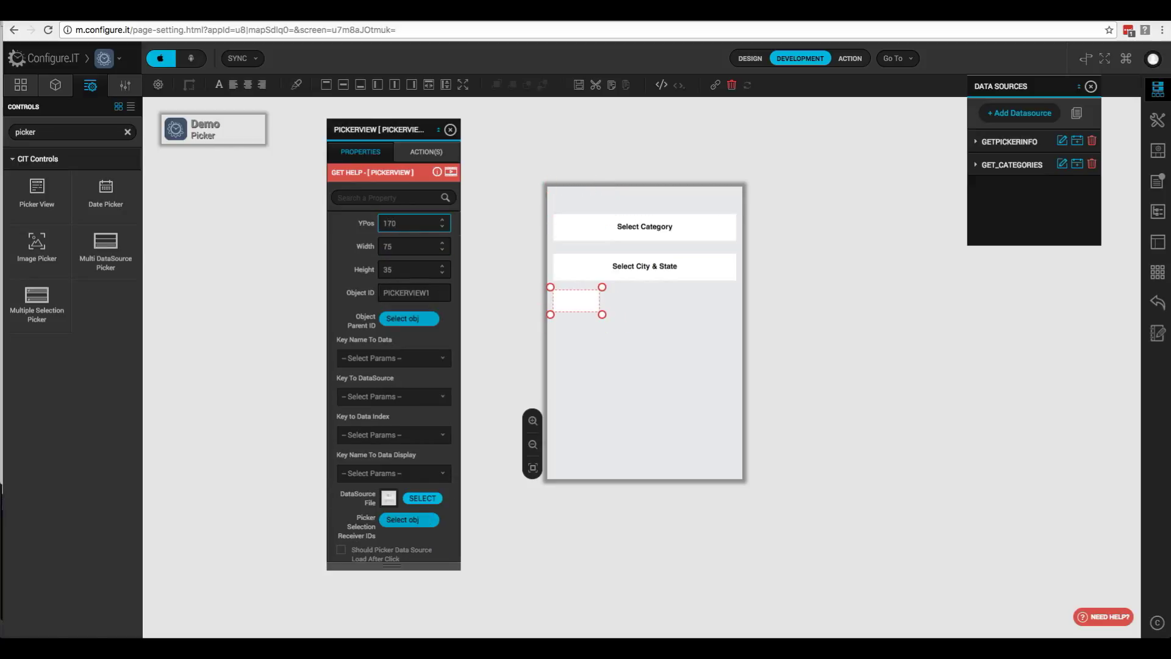
{"action": "key", "text": "Tab"}
{"action": "type", "text": "300"}
{"action": "key", "text": "Tab"}
{"action": "type", "text": "44"}
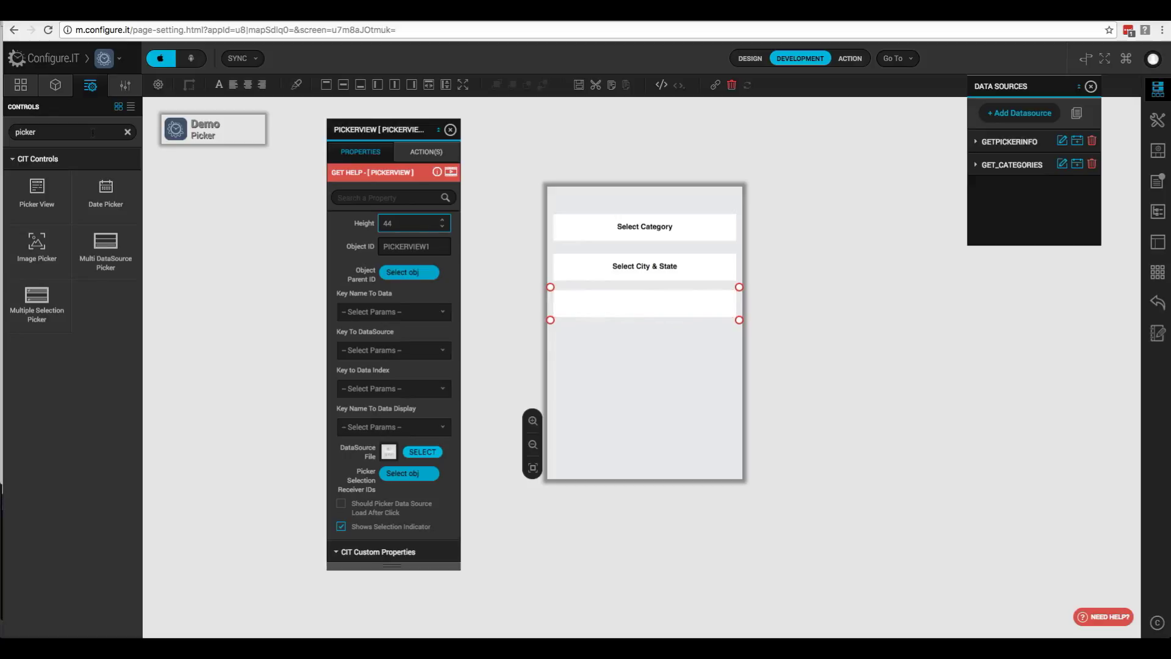
Find the Label control with a "label" search and place it on top of the new Picker View
{"action": "double_click", "coordinate": [93, 131]}
{"action": "type", "text": "l"}
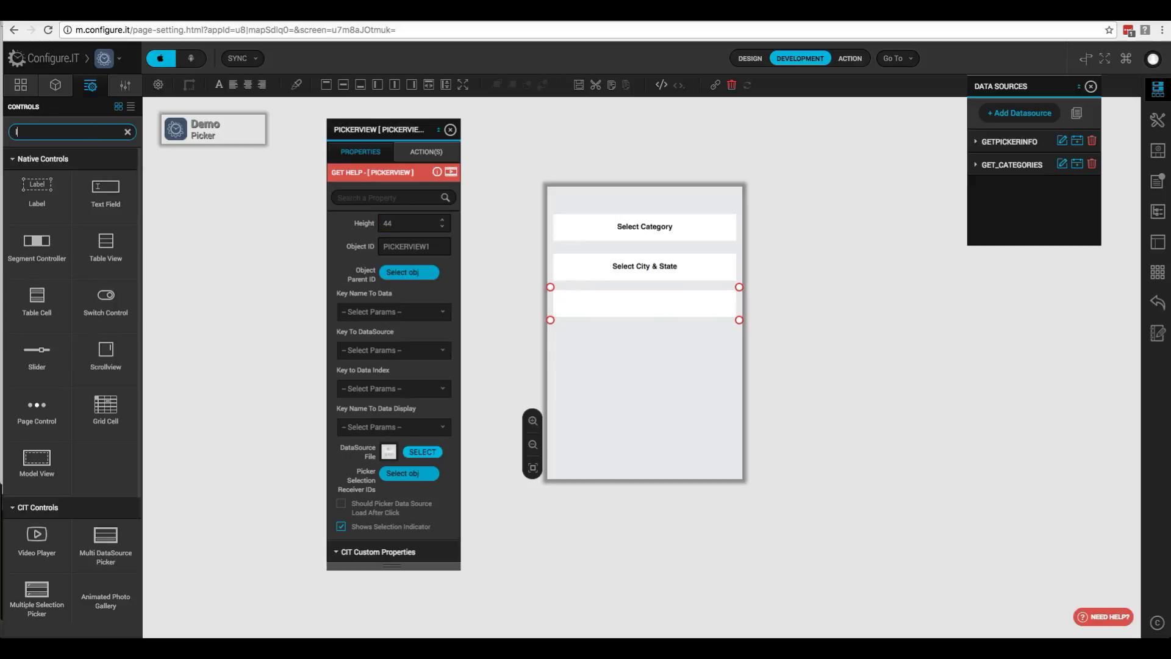
{"action": "type", "text": "abel"}
{"action": "left_click_drag", "start_coordinate": [36, 186], "coordinate": [606, 307]}
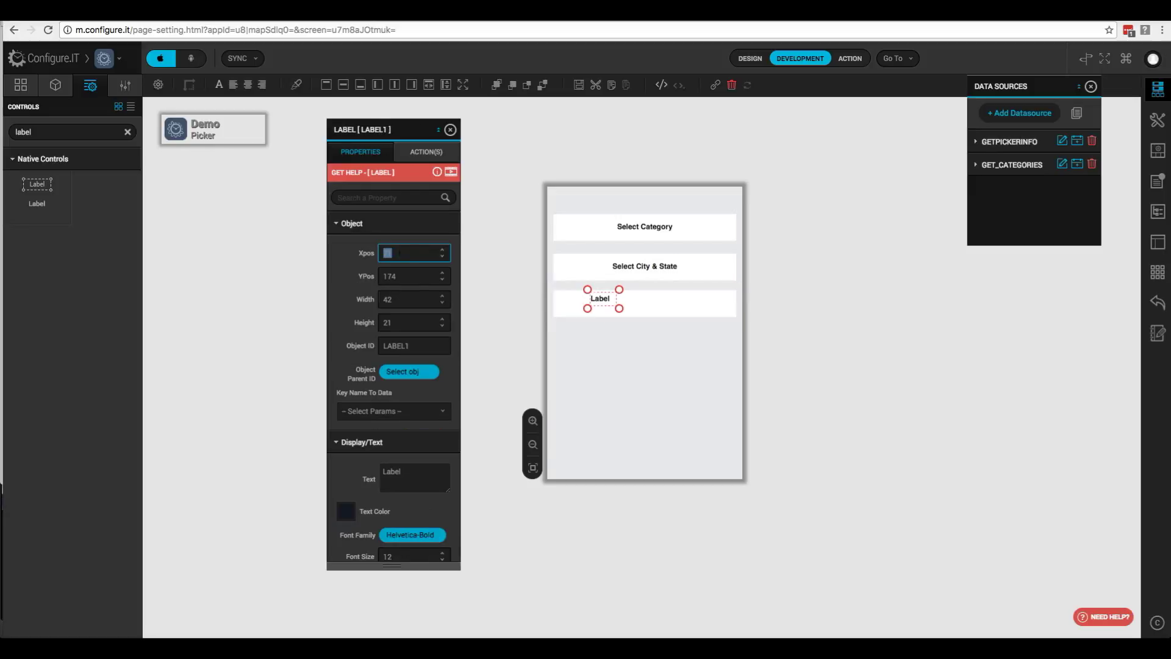
Set the new label's Xpos to 10, YPos to 170, width to 300 and height to 44
{"action": "type", "text": "10"}
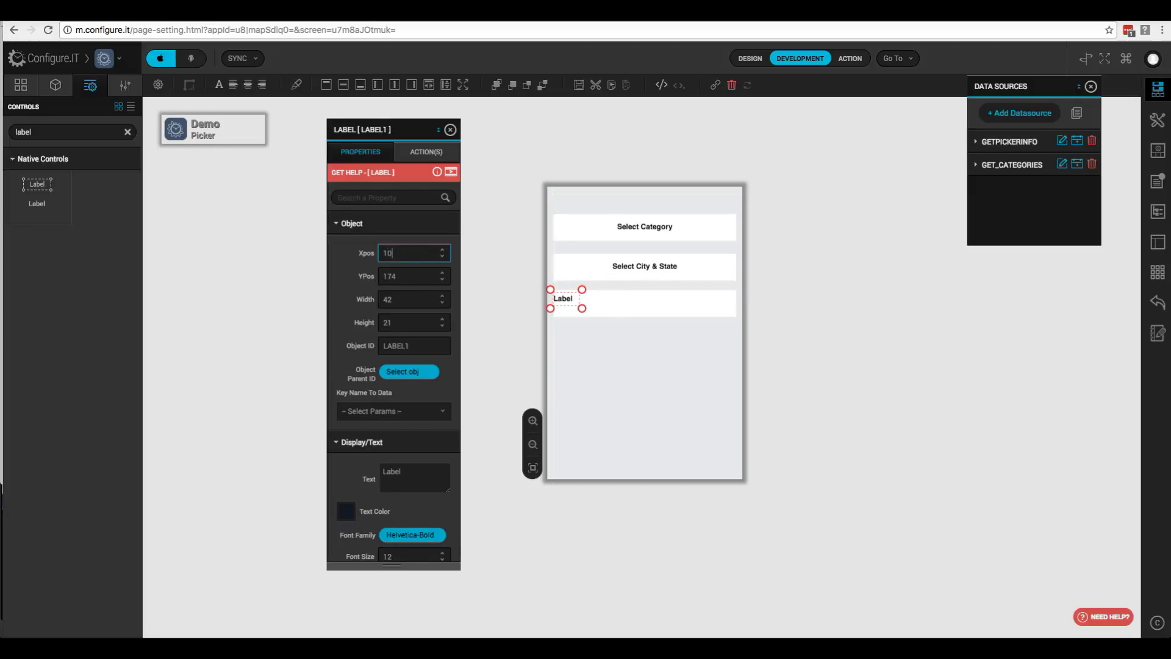
{"action": "key", "text": "Tab"}
{"action": "type", "text": "17"}
{"action": "type", "text": "0"}
{"action": "key", "text": "Tab"}
{"action": "type", "text": "300"}
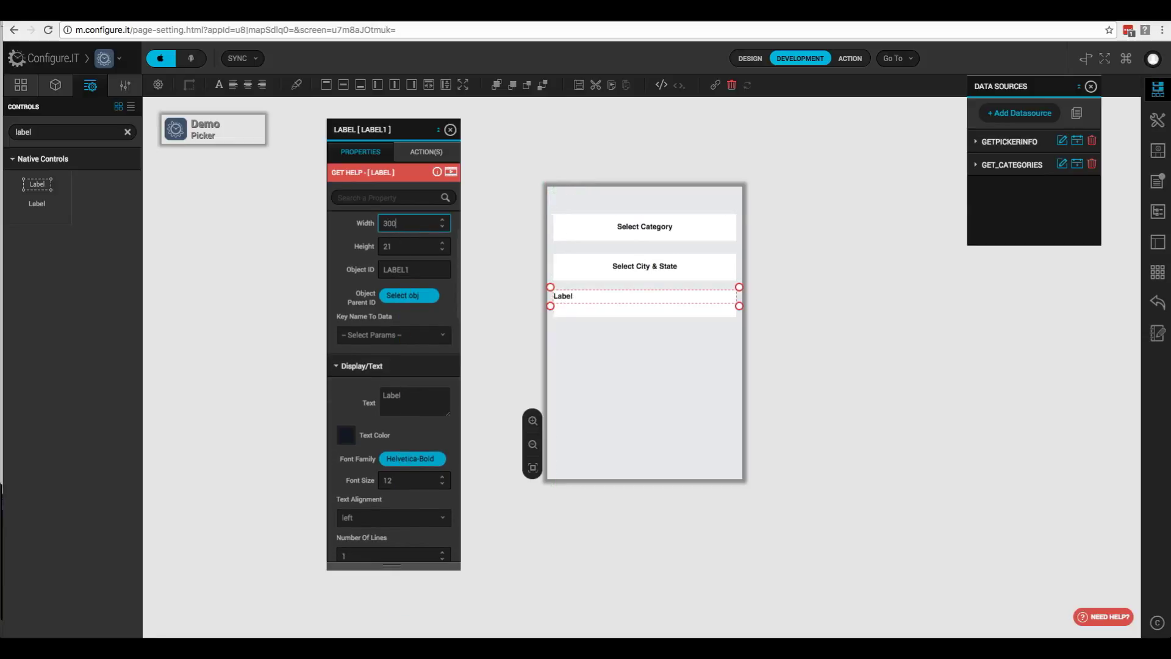
{"action": "key", "text": "Tab"}
{"action": "type", "text": "44"}
Set the new label's Object ID to lblPicker
{"action": "key", "text": "Tab"}
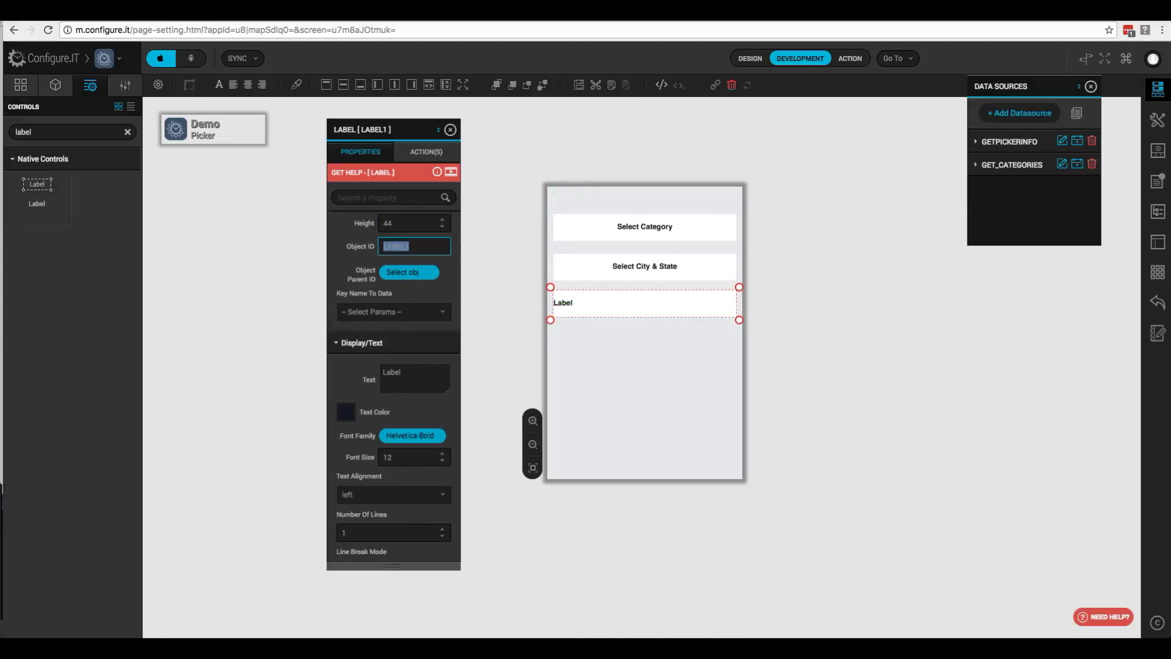
{"action": "type", "text": "lbl"}
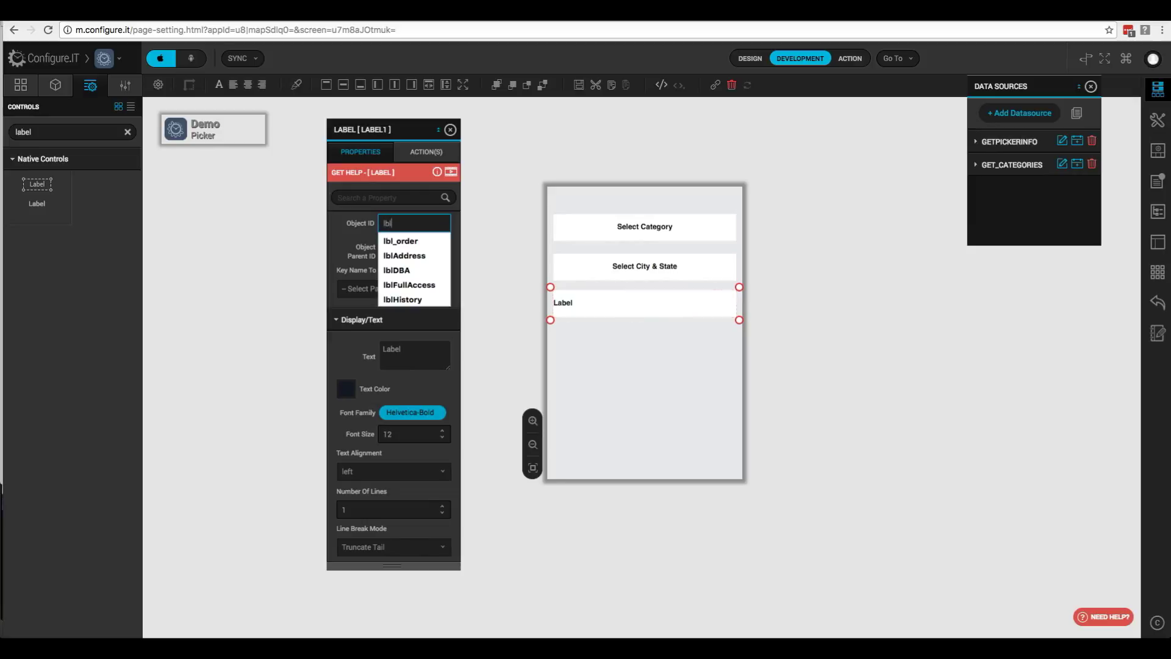
{"action": "type", "text": "Picker"}
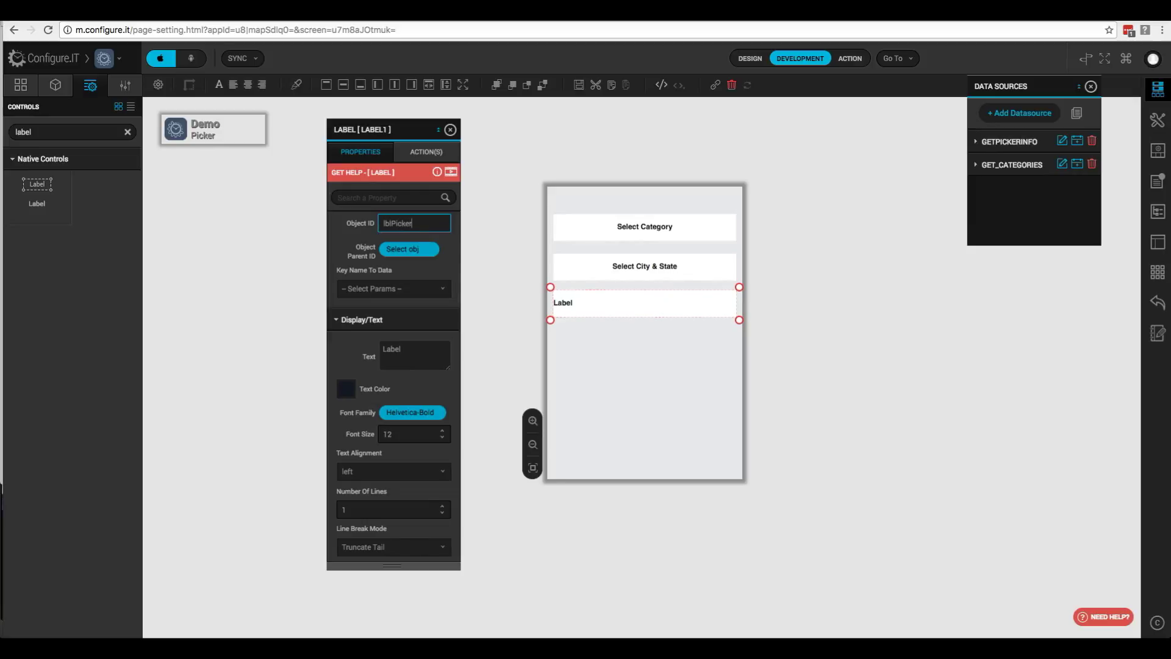
Set the text of lblPicker to "Select Distnace in Meters" and its text alignment to center
{"action": "left_click", "coordinate": [410, 353]}
{"action": "type", "text": "Select Dis"}
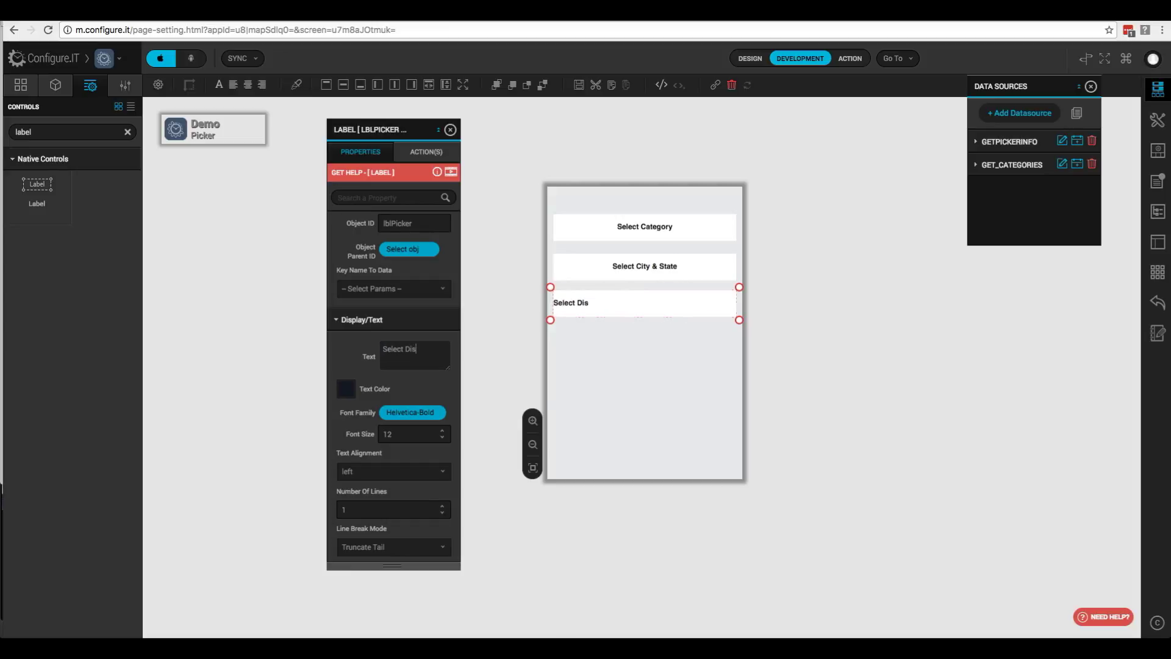
{"action": "type", "text": "tnace in Meters"}
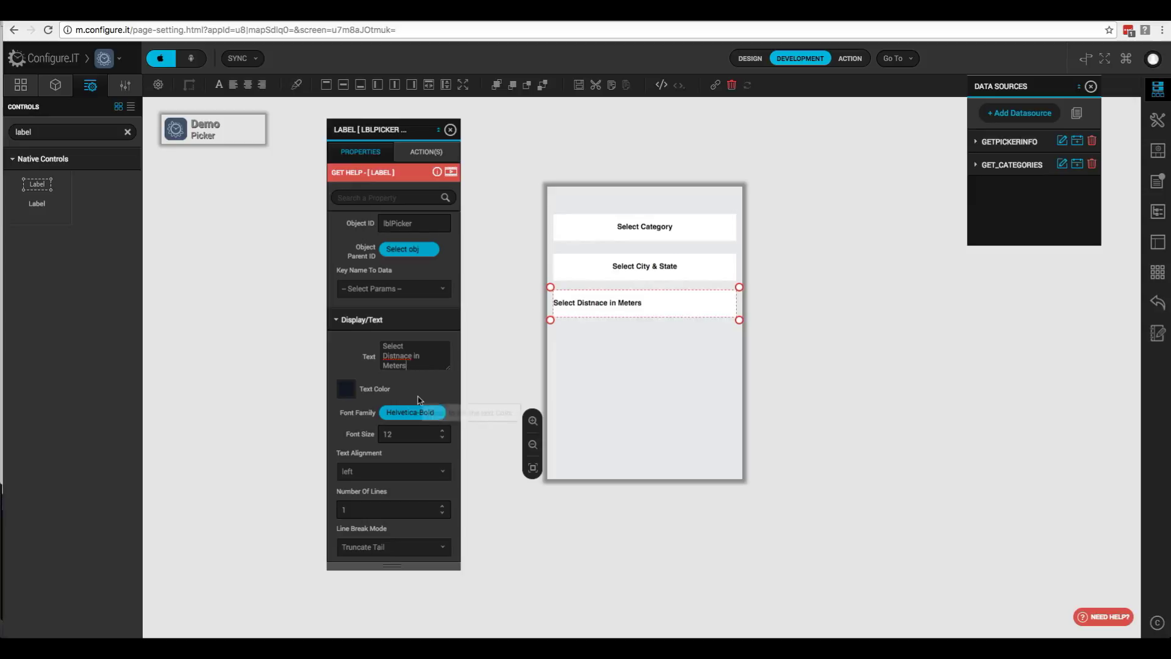
{"action": "left_click", "coordinate": [440, 472]}
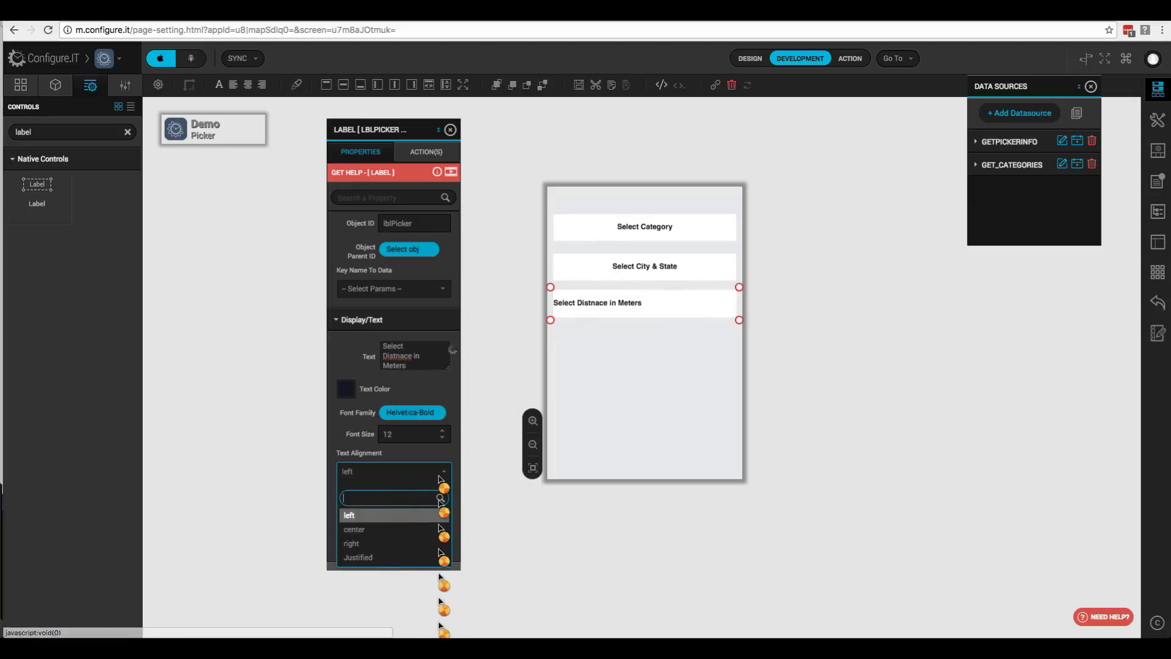
{"action": "left_click", "coordinate": [375, 529]}
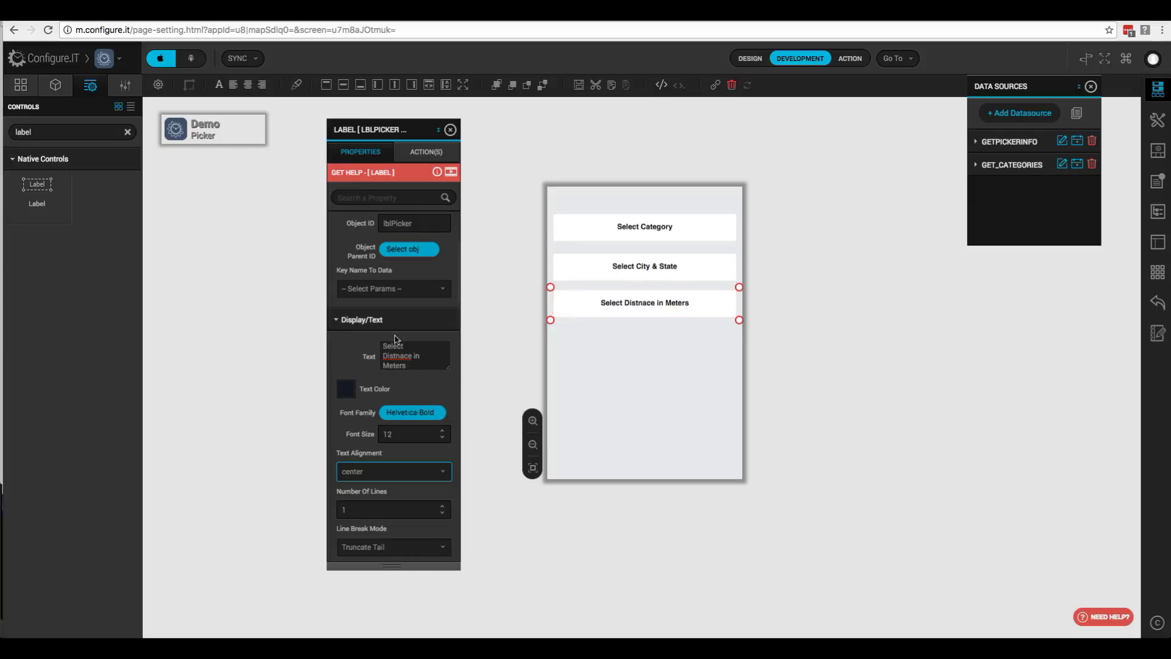
Correct the misspelled word in lblPicker's text so it reads "Select Distance in Meters"
{"action": "double_click", "coordinate": [403, 356]}
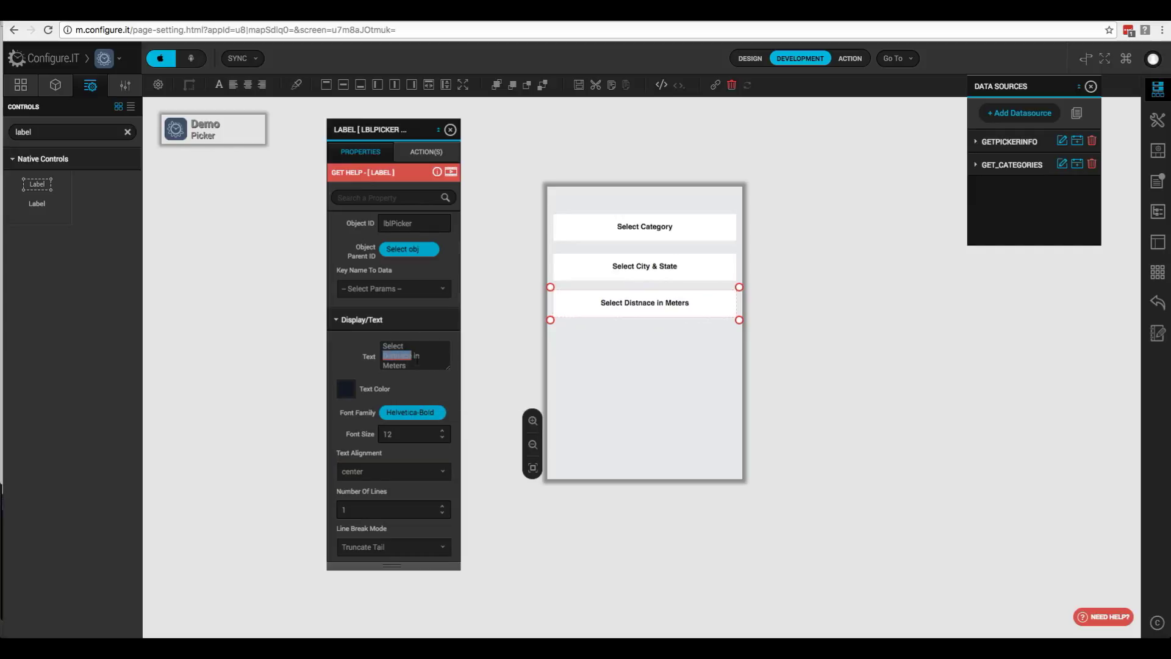
{"action": "left_click", "coordinate": [408, 356]}
{"action": "key", "text": "BackSpace"}
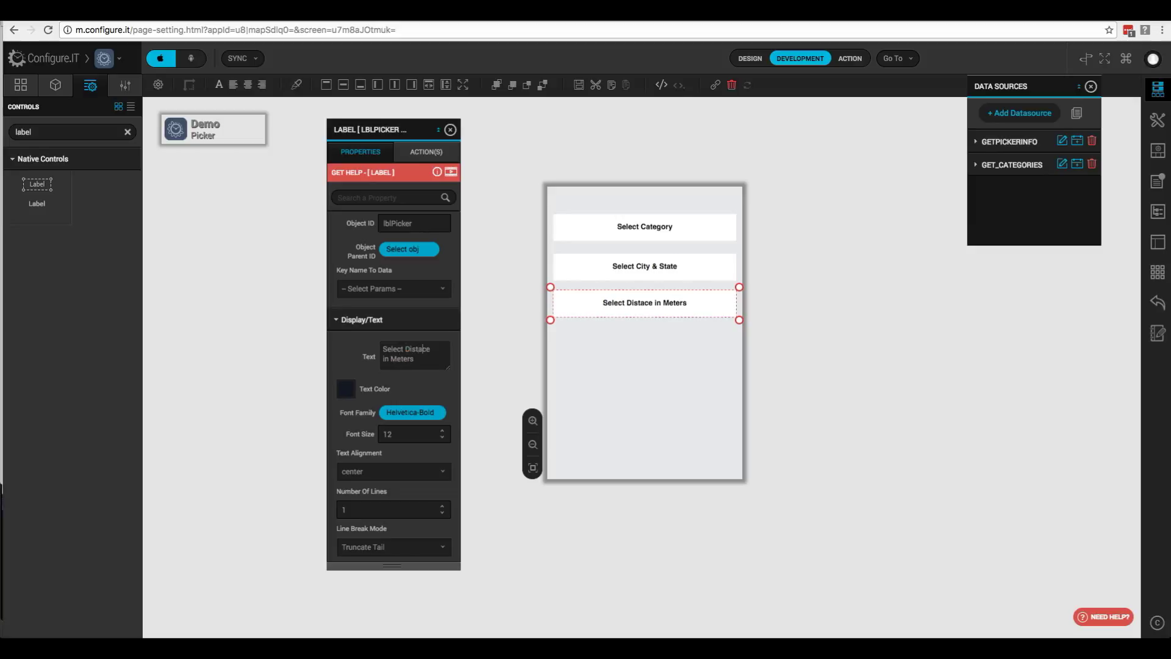
{"action": "type", "text": "n"}
{"action": "scroll", "coordinate": [408, 356], "scroll_direction": "down", "scroll_amount": 1}
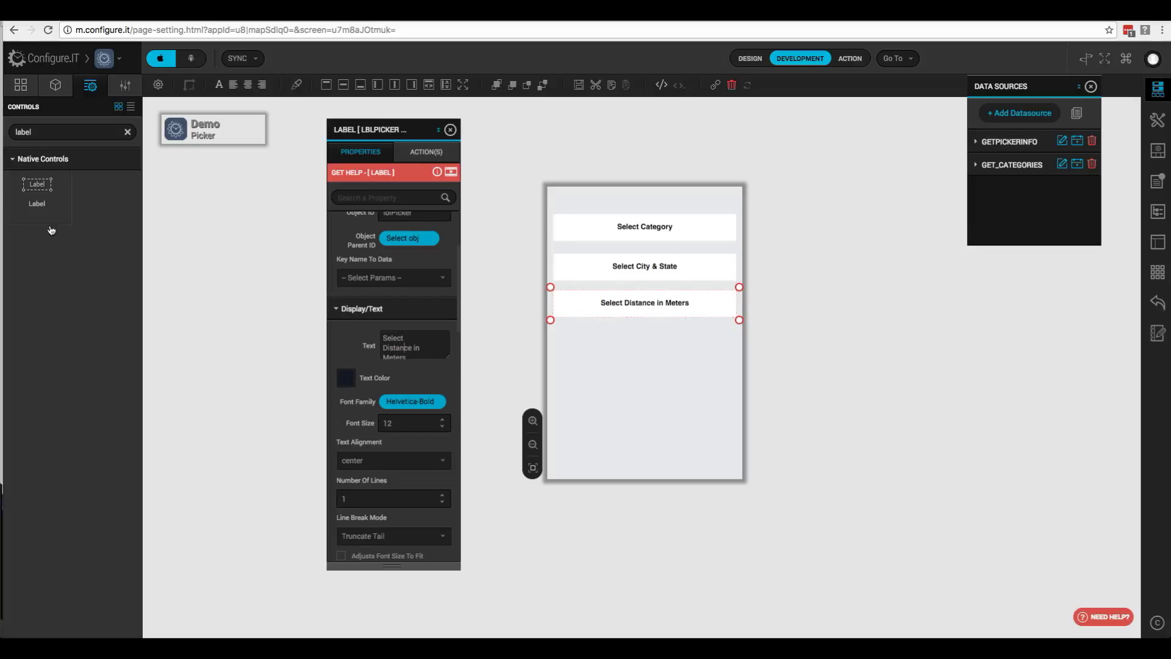
Set Picker Numerical Bounds String of PICKERVIEW1 to 0-50000 and Step Value For Picker Numerical Values to 1000
{"action": "left_click", "coordinate": [61, 97]}
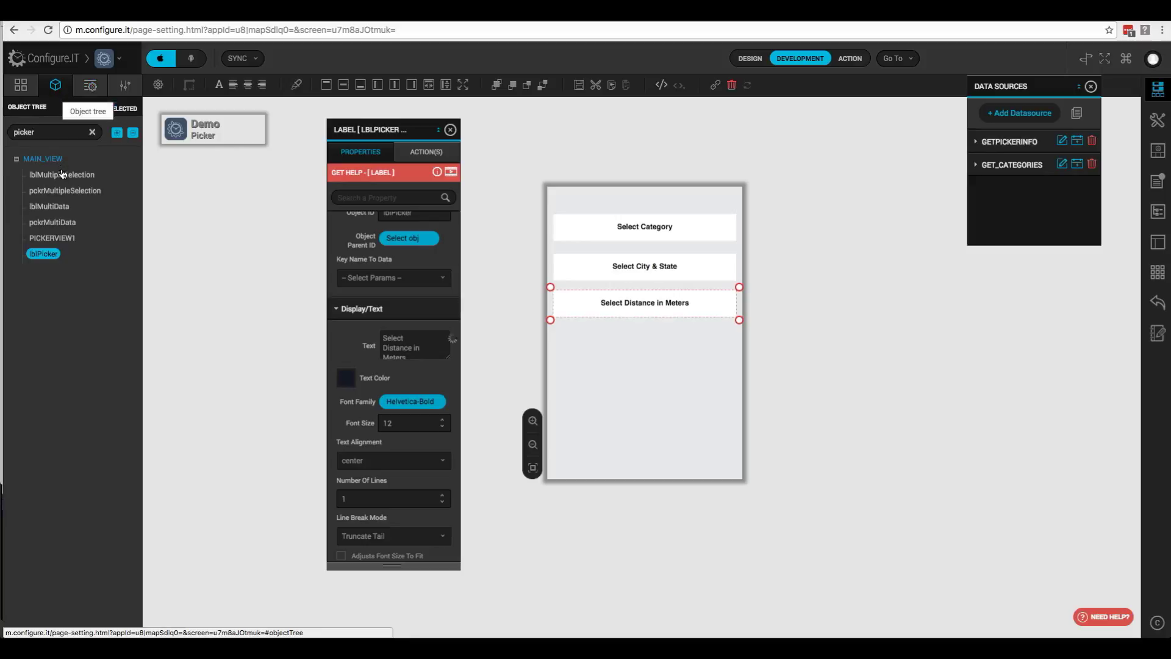
{"action": "left_click", "coordinate": [53, 239]}
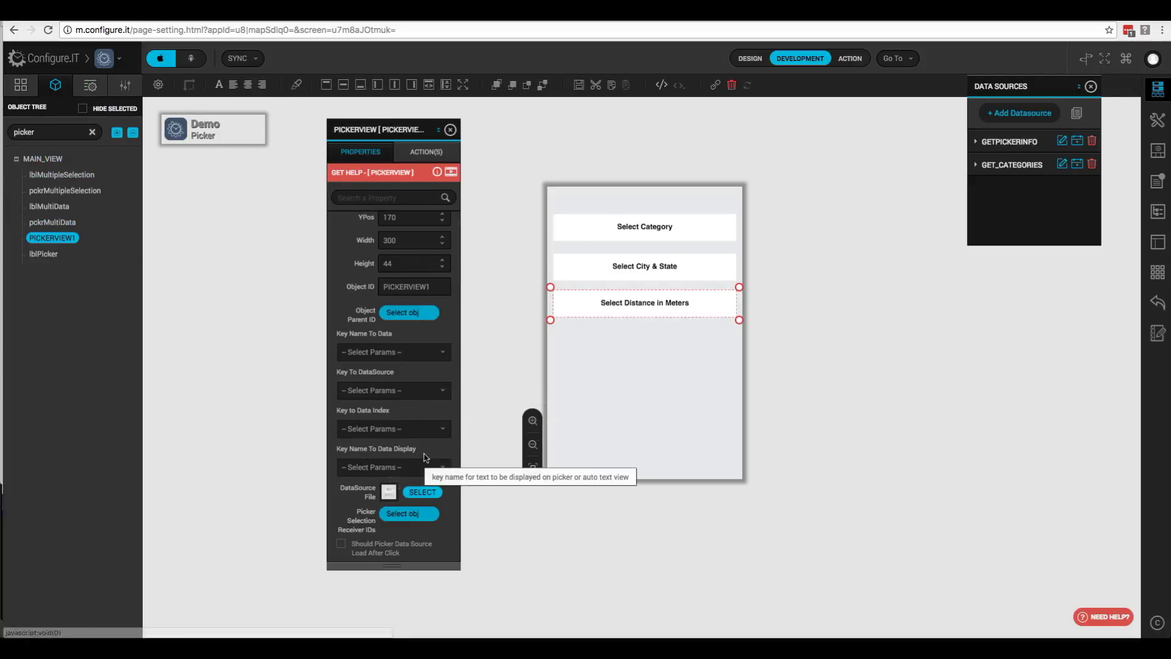
{"action": "scroll", "coordinate": [423, 460], "scroll_direction": "down", "scroll_amount": 2}
{"action": "scroll", "coordinate": [421, 455], "scroll_direction": "down", "scroll_amount": 3}
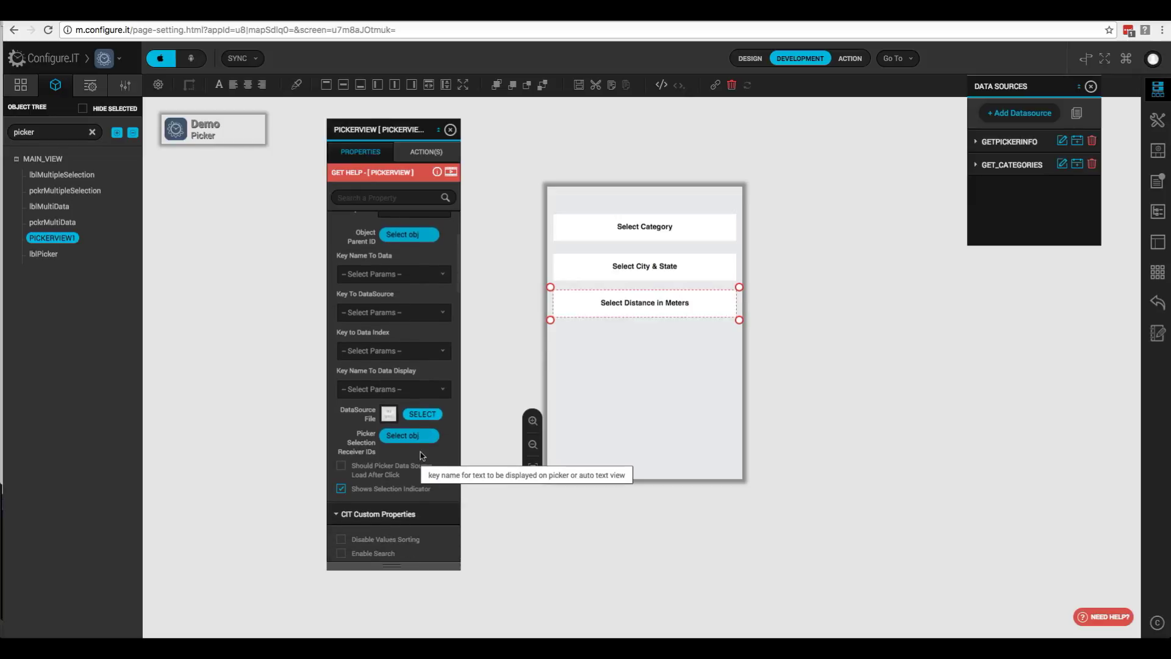
{"action": "scroll", "coordinate": [421, 456], "scroll_direction": "down", "scroll_amount": 1}
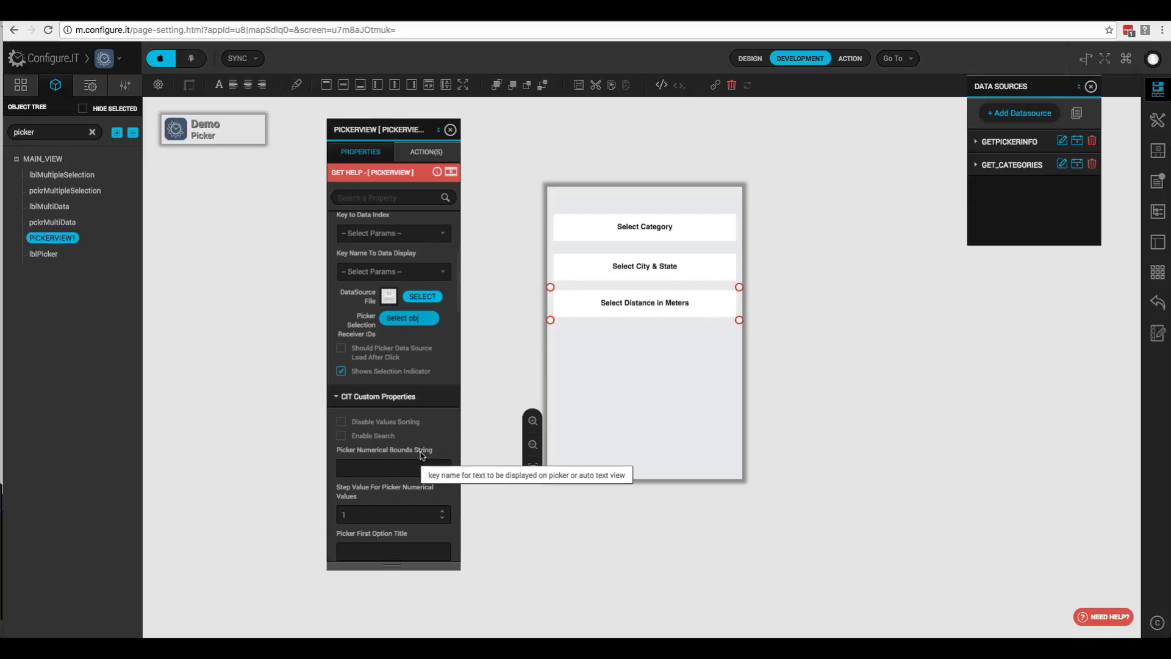
{"action": "scroll", "coordinate": [421, 454], "scroll_direction": "down", "scroll_amount": 2}
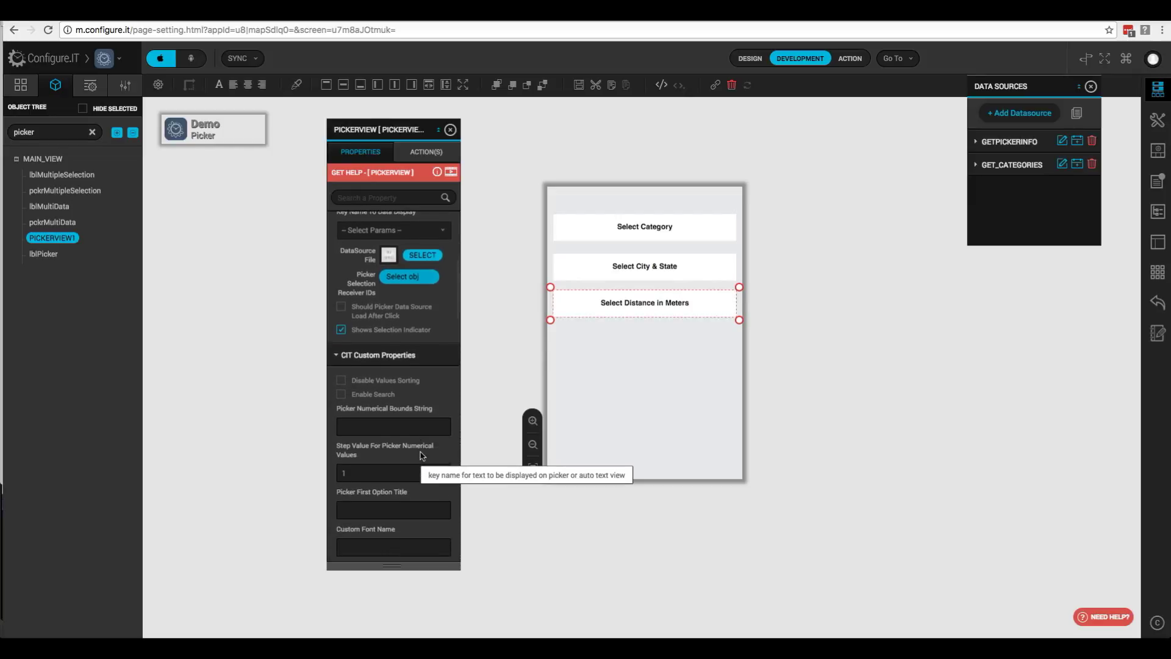
{"action": "left_click", "coordinate": [393, 424]}
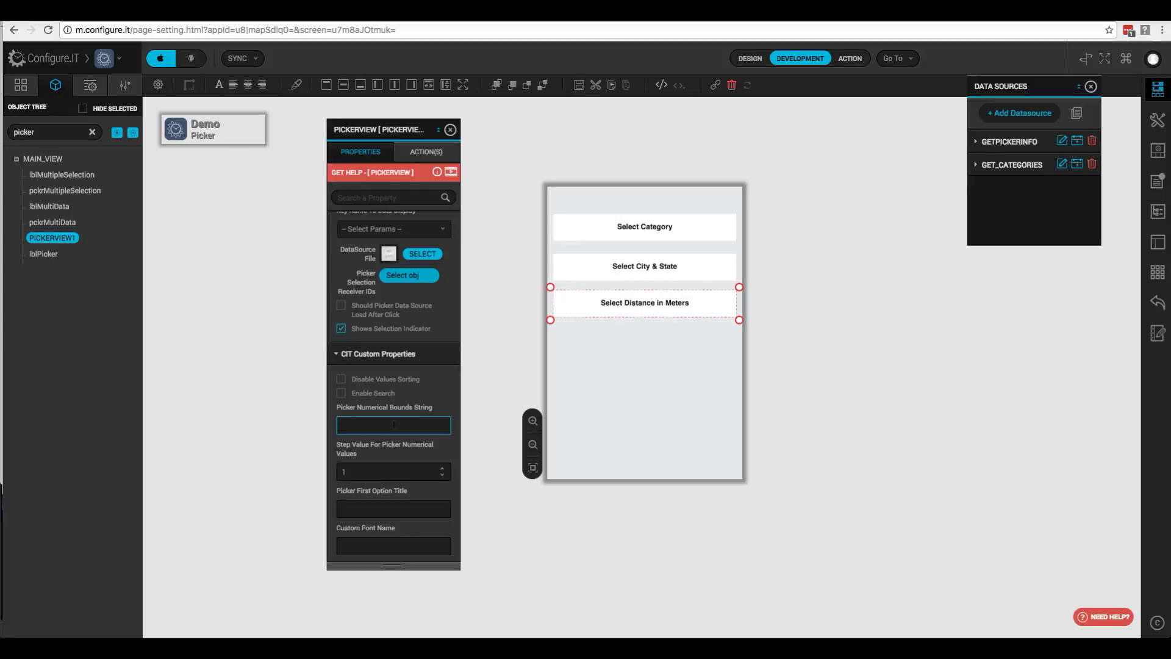
{"action": "type", "text": "0-50000"}
{"action": "left_click", "coordinate": [368, 471]}
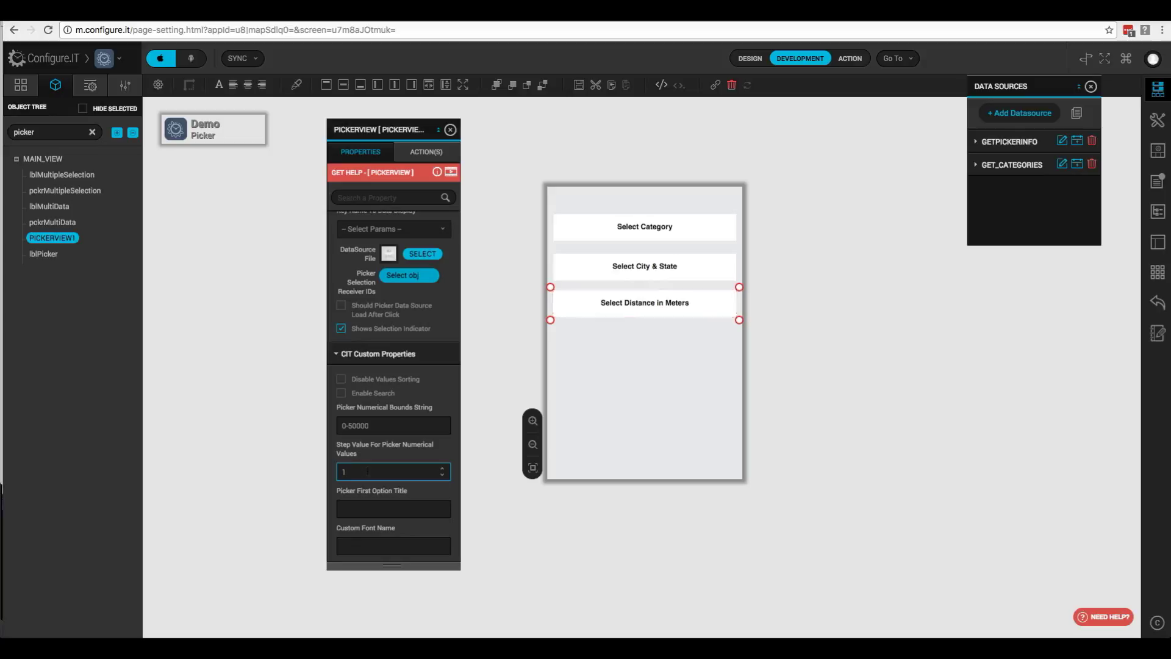
{"action": "type", "text": "000"}
Set Picker First Option Title of PICKERVIEW1 to "Please Select Distance"
{"action": "left_click", "coordinate": [400, 505]}
{"action": "scroll", "coordinate": [404, 505], "scroll_direction": "down", "scroll_amount": 2}
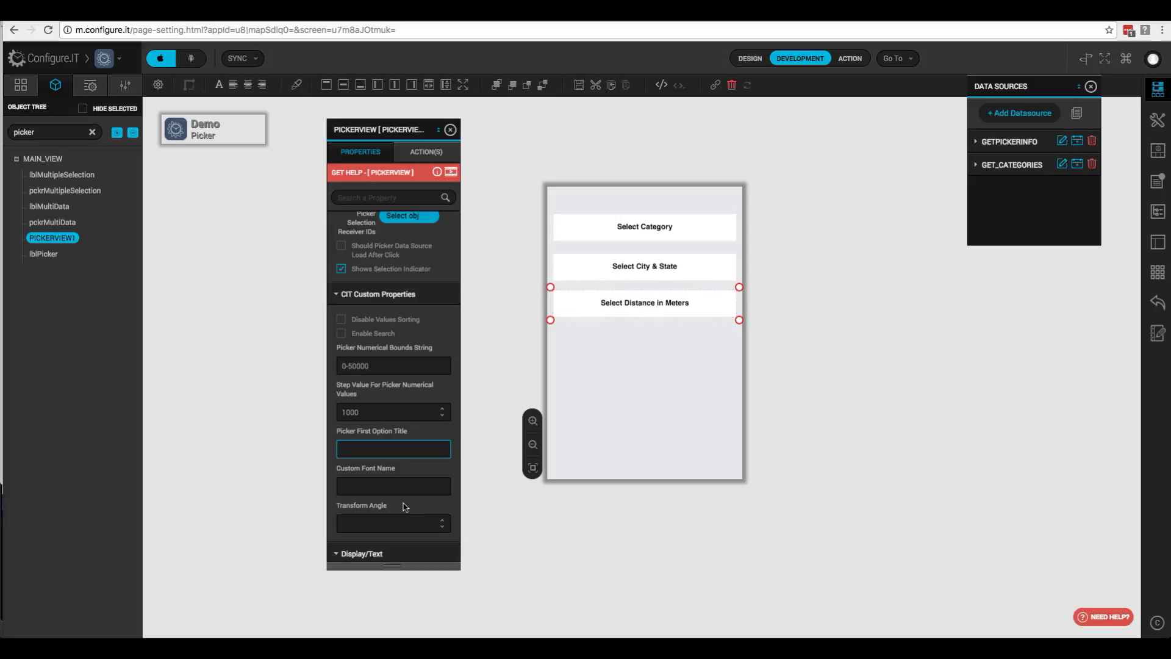
{"action": "type", "text": "Please Select Distance"}
{"action": "scroll", "coordinate": [394, 384], "scroll_direction": "down", "scroll_amount": 2}
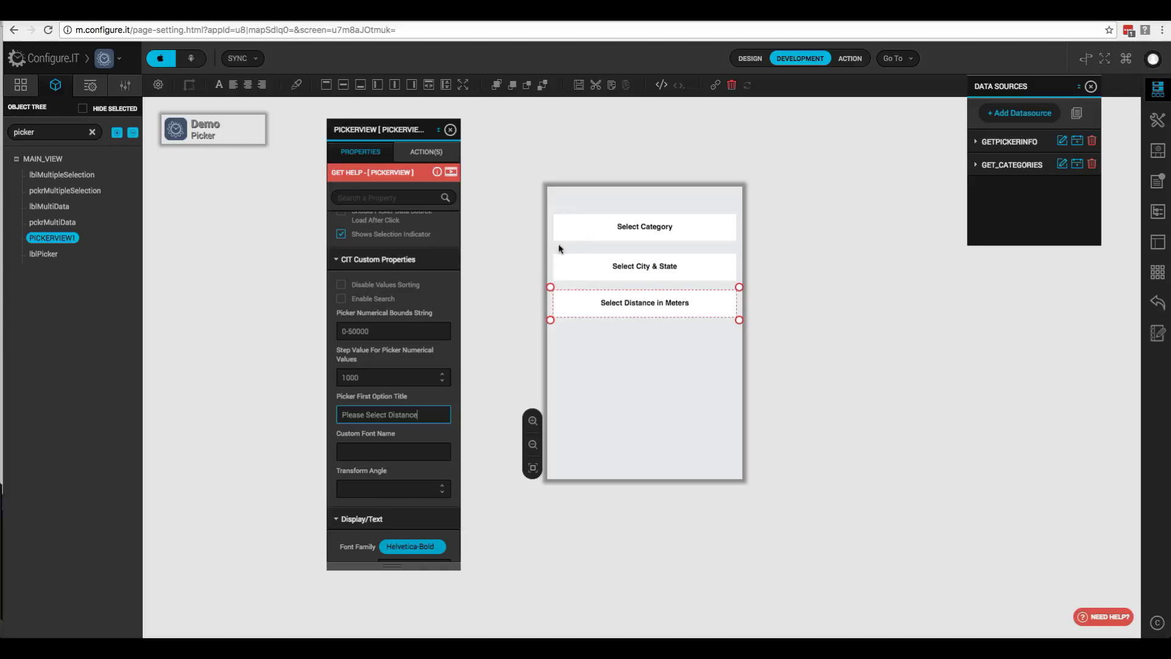
Configure the Load event of pckrMultipleSelection to Trigger Local Datasource (Local API Call) with datasource GET_CATEGORIES, and save the action
{"action": "left_click", "coordinate": [576, 225]}
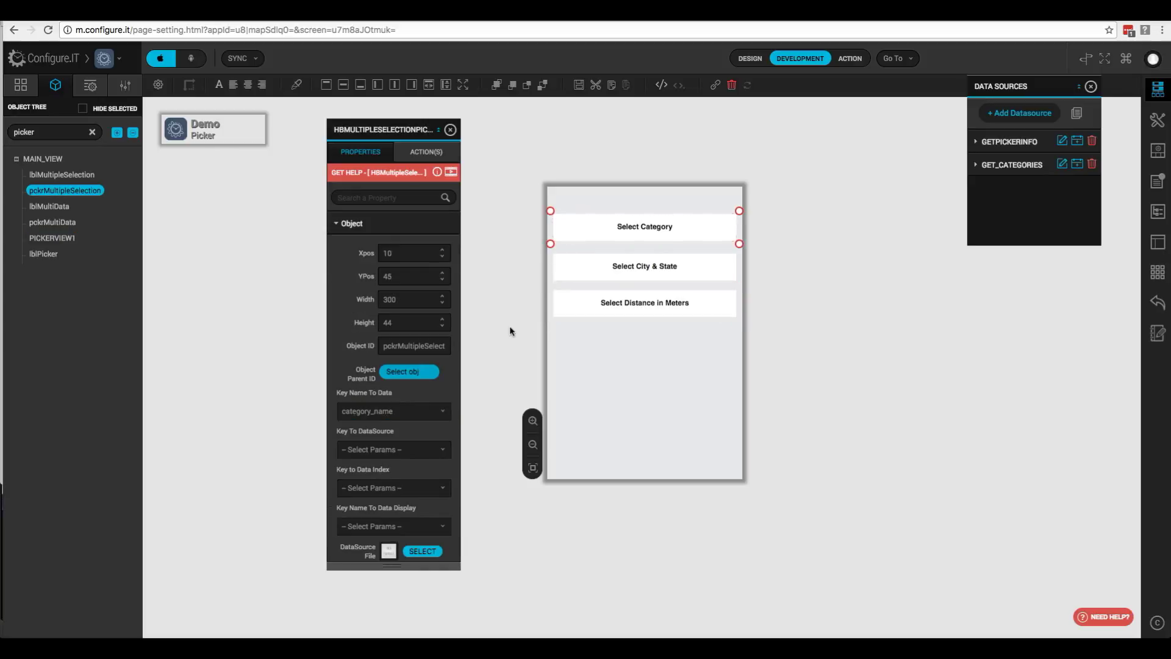
{"action": "left_click", "coordinate": [426, 152]}
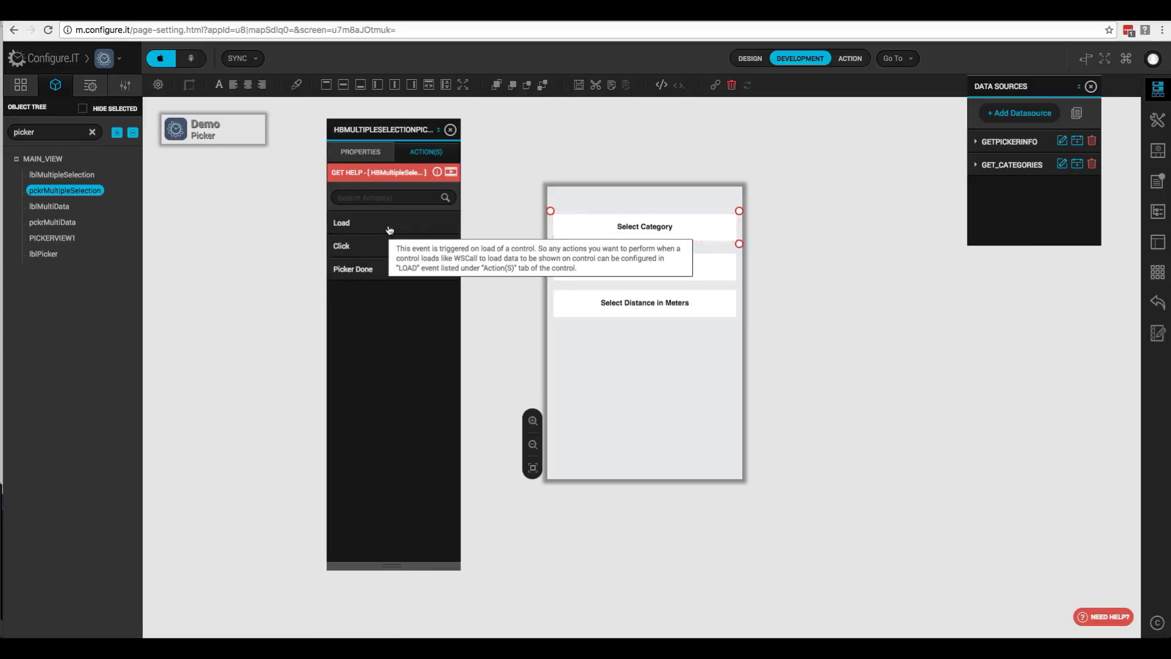
{"action": "mouse_move", "coordinate": [386, 251]}
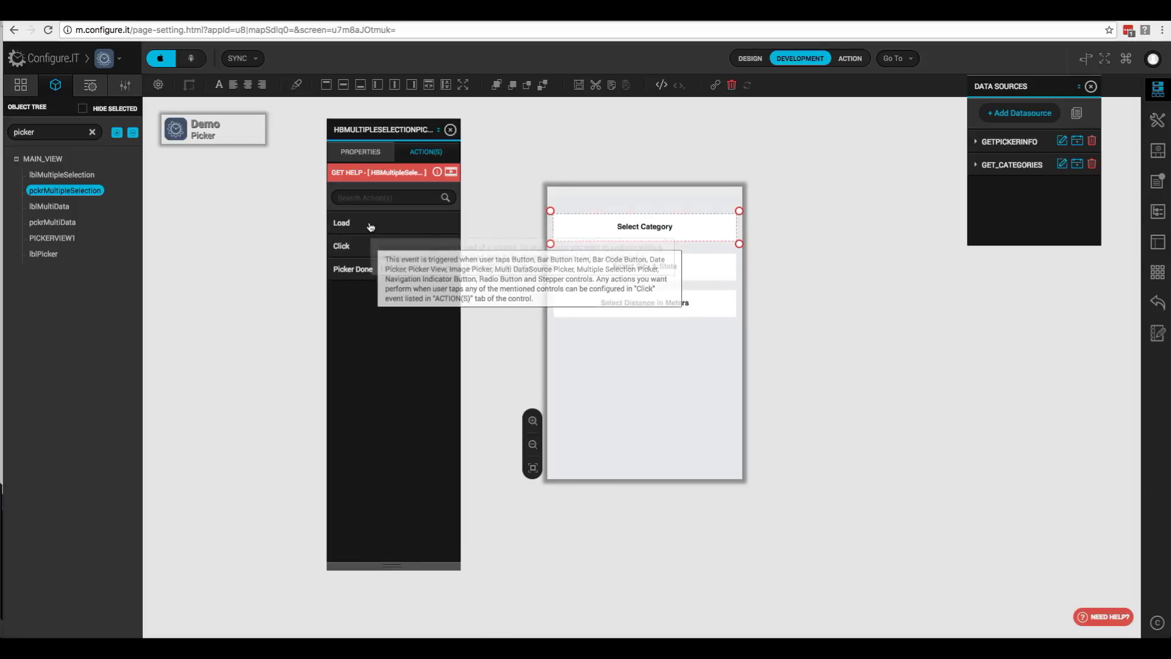
{"action": "mouse_move", "coordinate": [371, 227]}
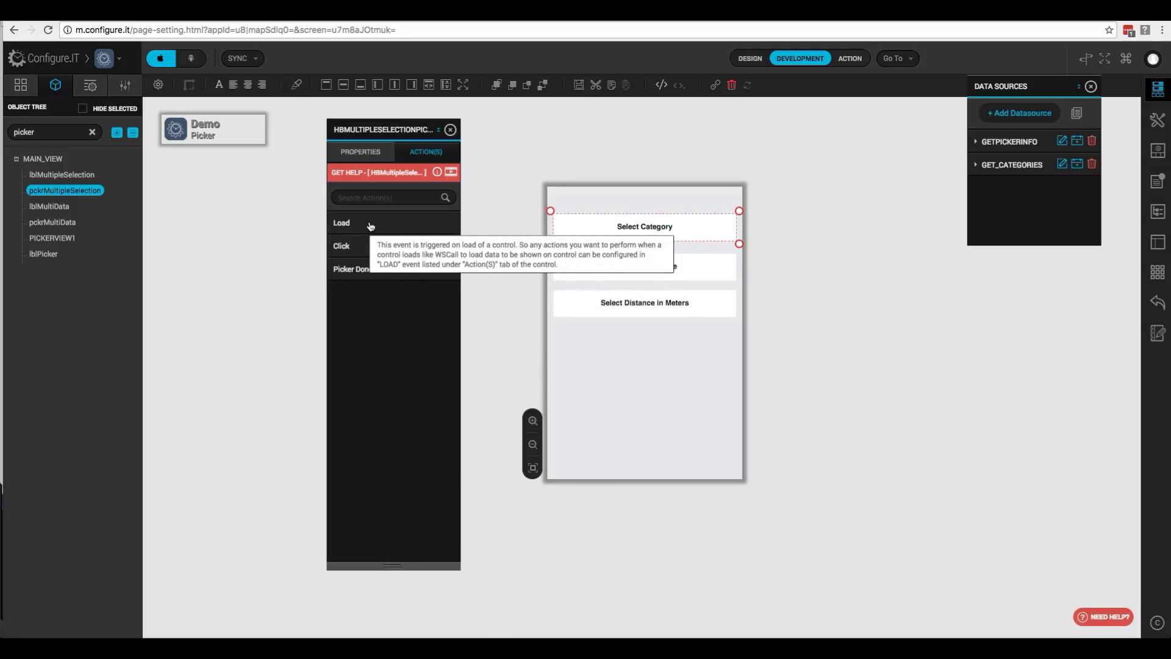
{"action": "left_click", "coordinate": [371, 226]}
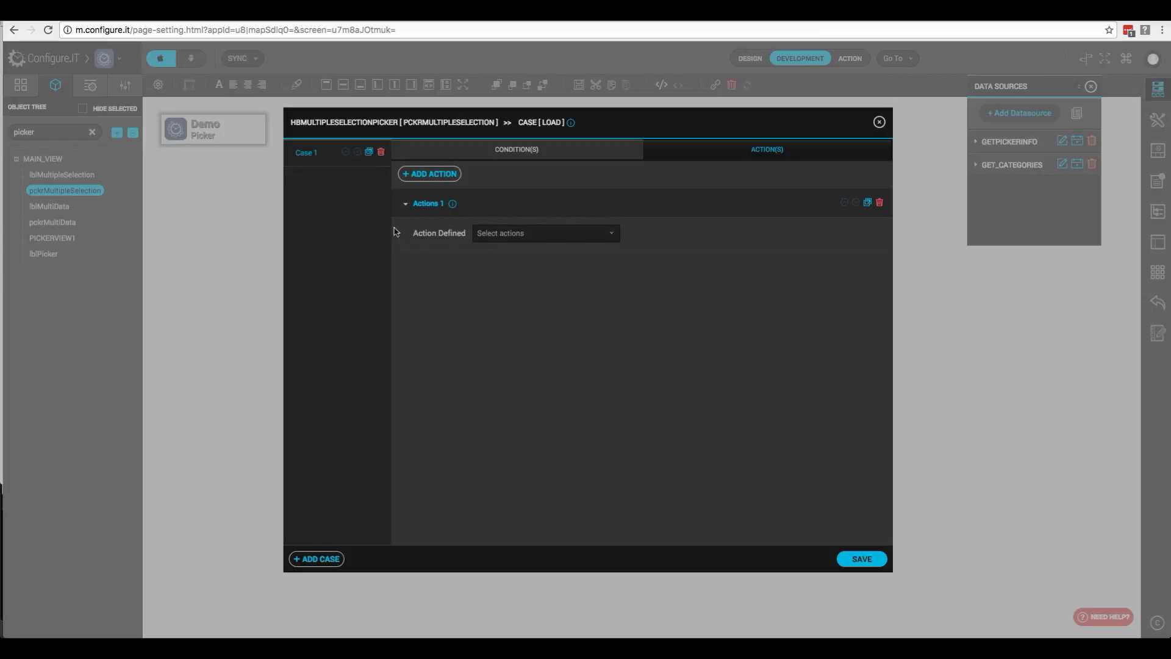
{"action": "left_click", "coordinate": [554, 238]}
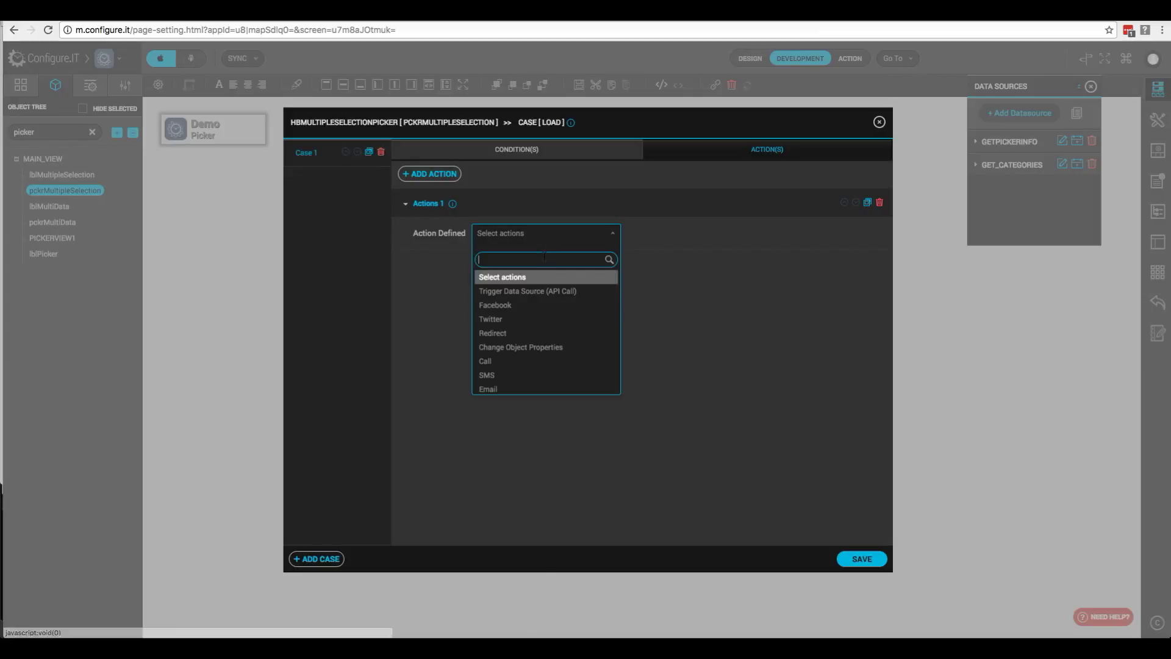
{"action": "type", "text": "api"}
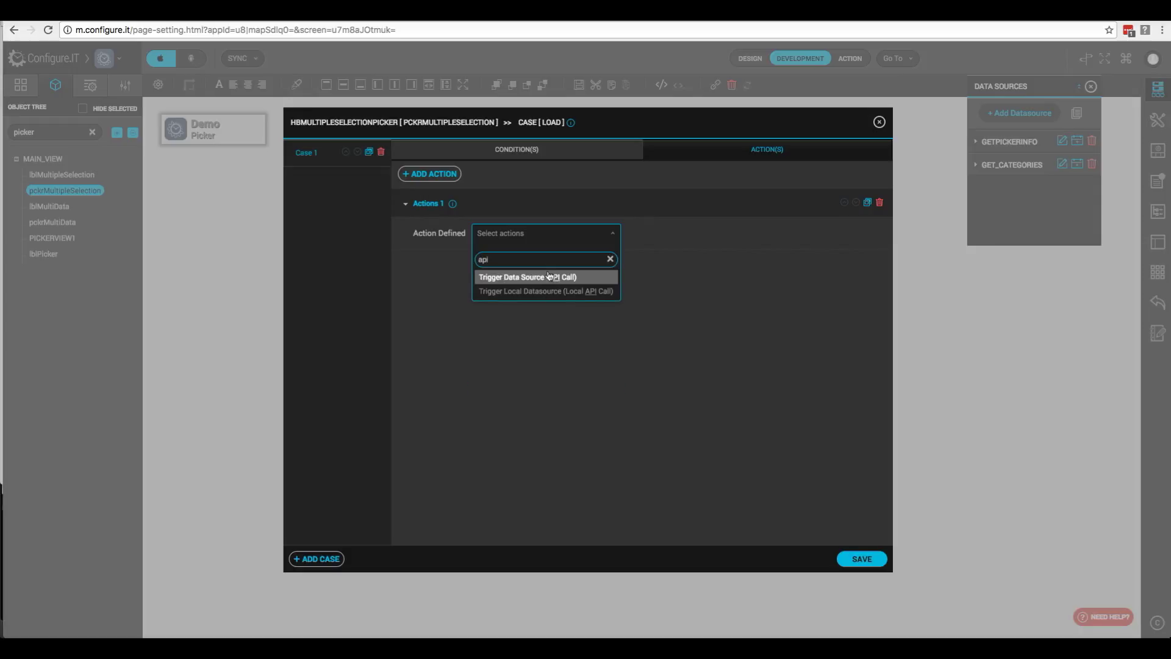
{"action": "left_click", "coordinate": [542, 292]}
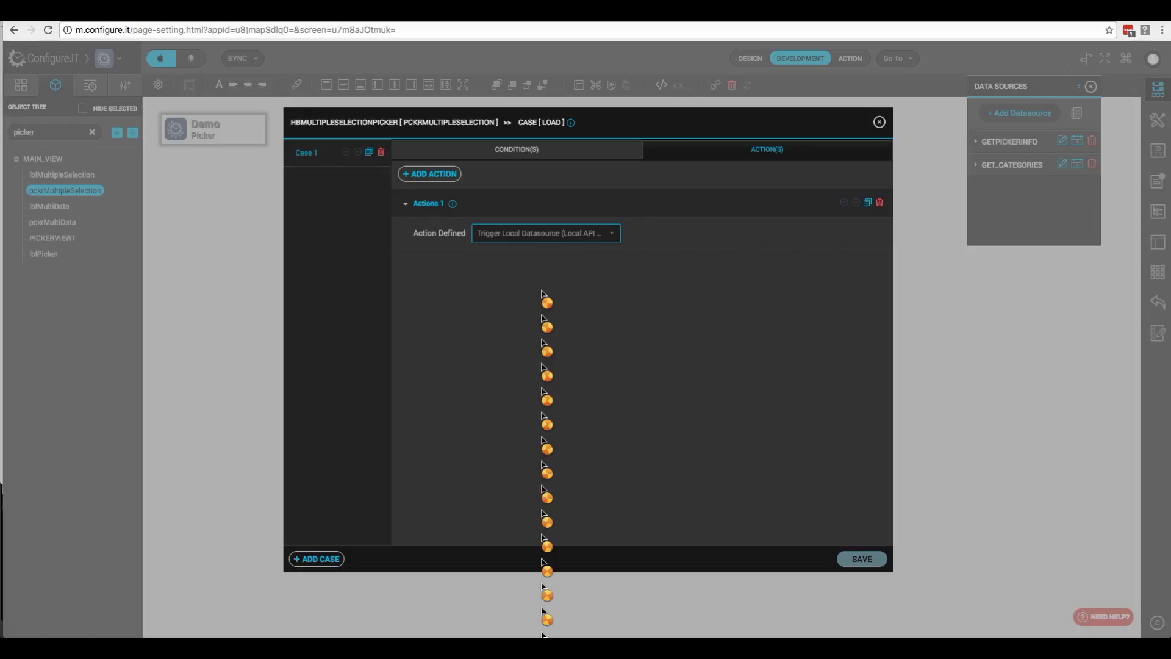
{"action": "left_click", "coordinate": [499, 298]}
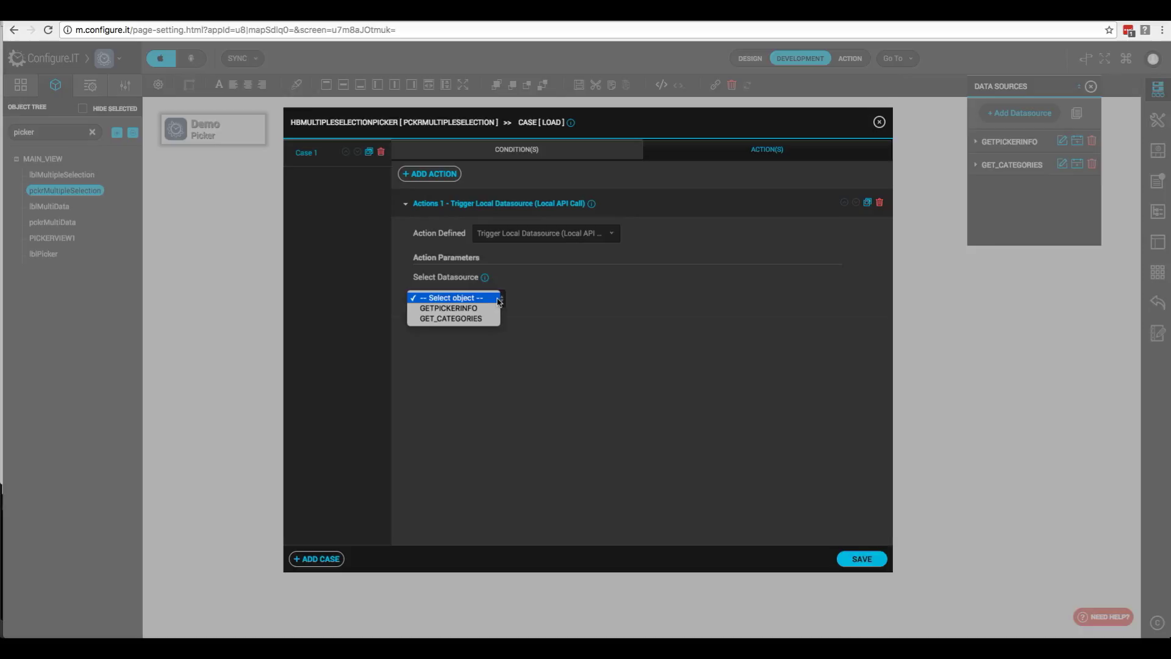
{"action": "left_click", "coordinate": [463, 318]}
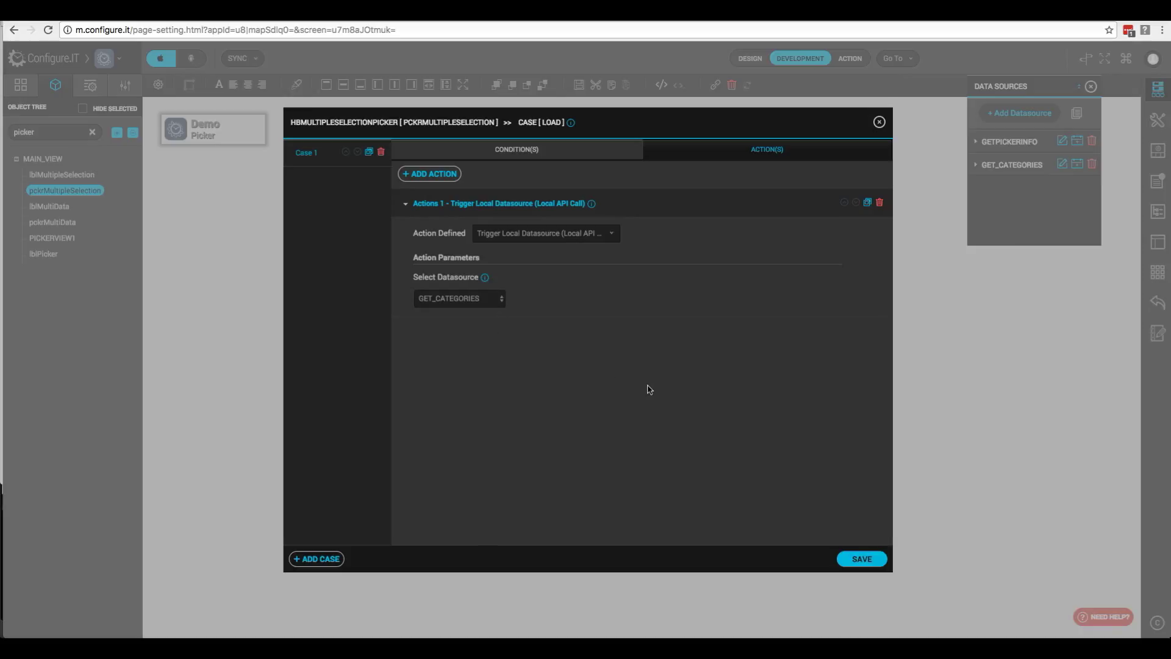
{"action": "left_click", "coordinate": [860, 560]}
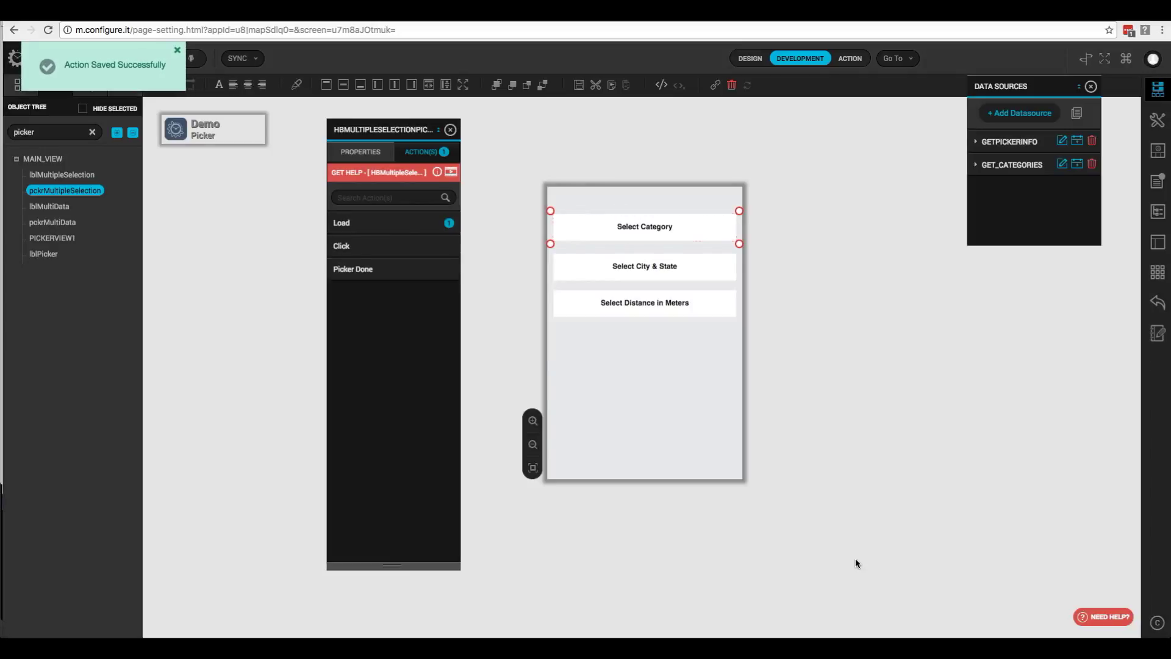
Configure the Click event of pckrMultiData to Trigger Local Datasource (Local API Call), choose its datasource, and save the action
{"action": "mouse_move", "coordinate": [428, 256]}
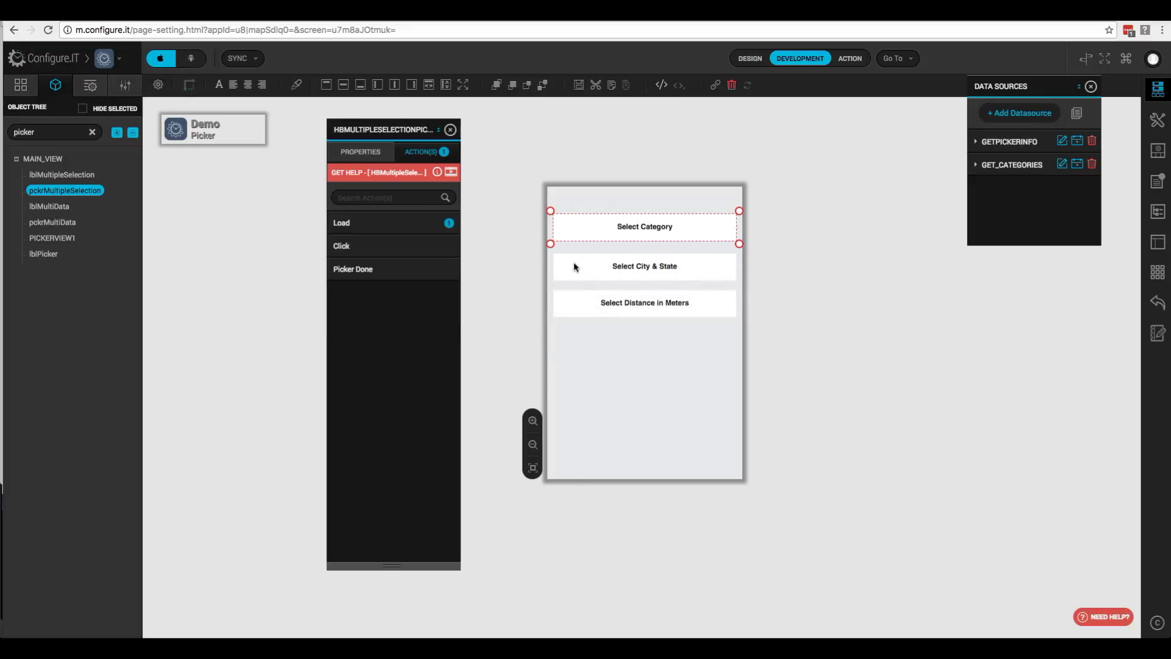
{"action": "left_click", "coordinate": [573, 266]}
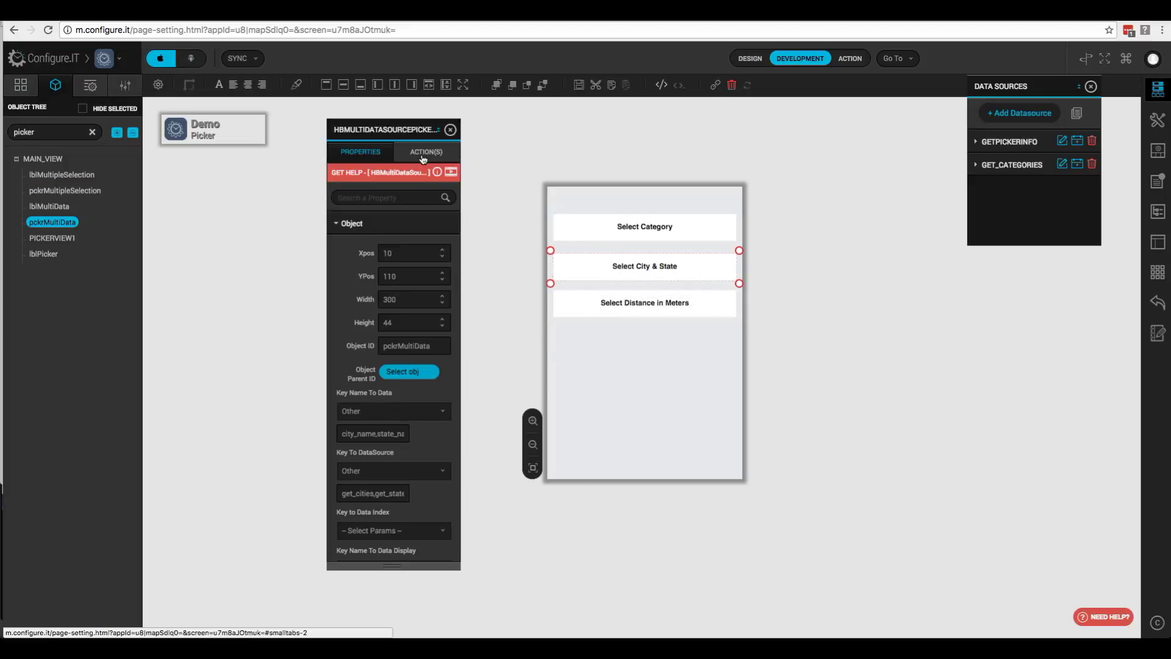
{"action": "left_click", "coordinate": [422, 152]}
{"action": "left_click", "coordinate": [397, 246]}
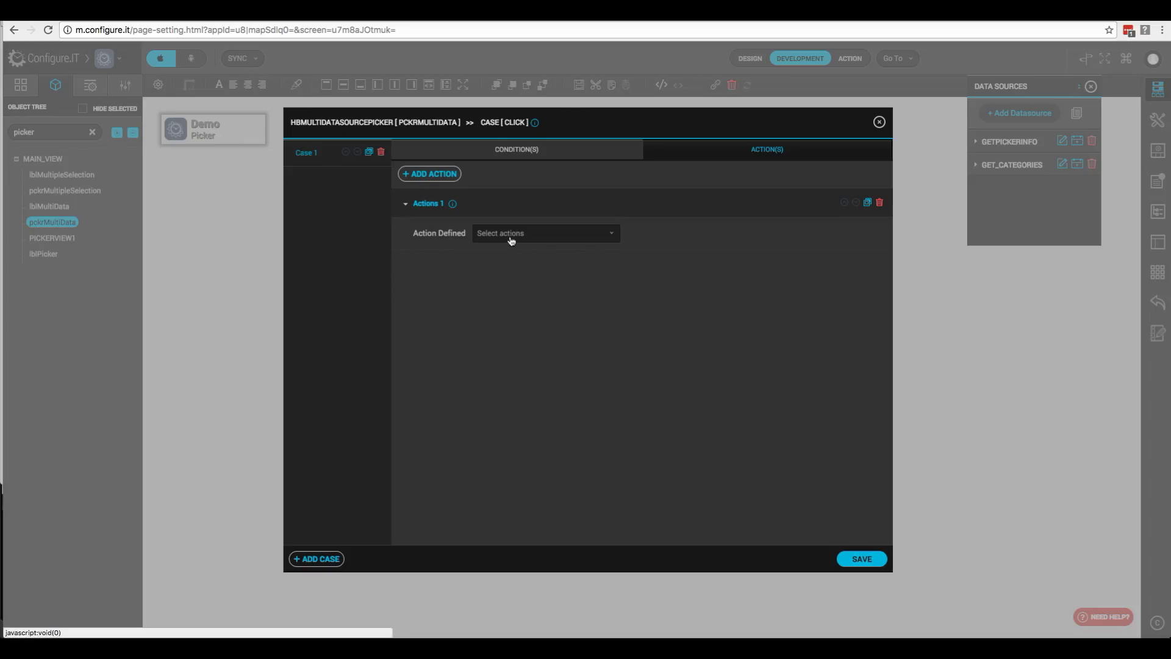
{"action": "left_click", "coordinate": [511, 239]}
{"action": "type", "text": "api"}
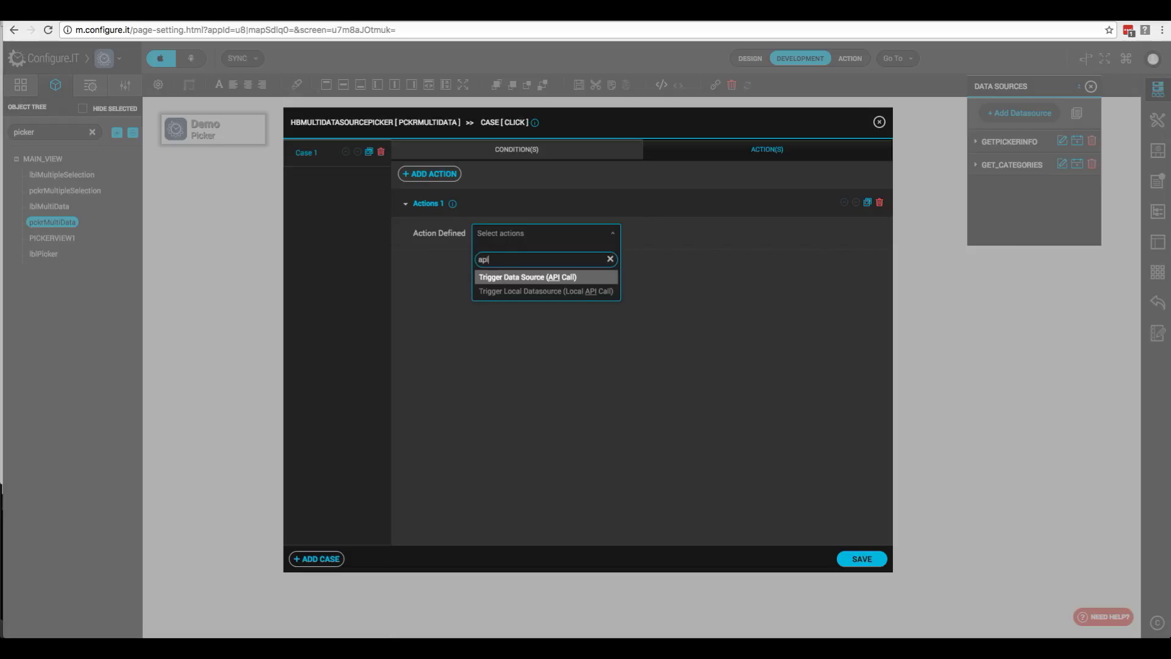
{"action": "left_click", "coordinate": [513, 291]}
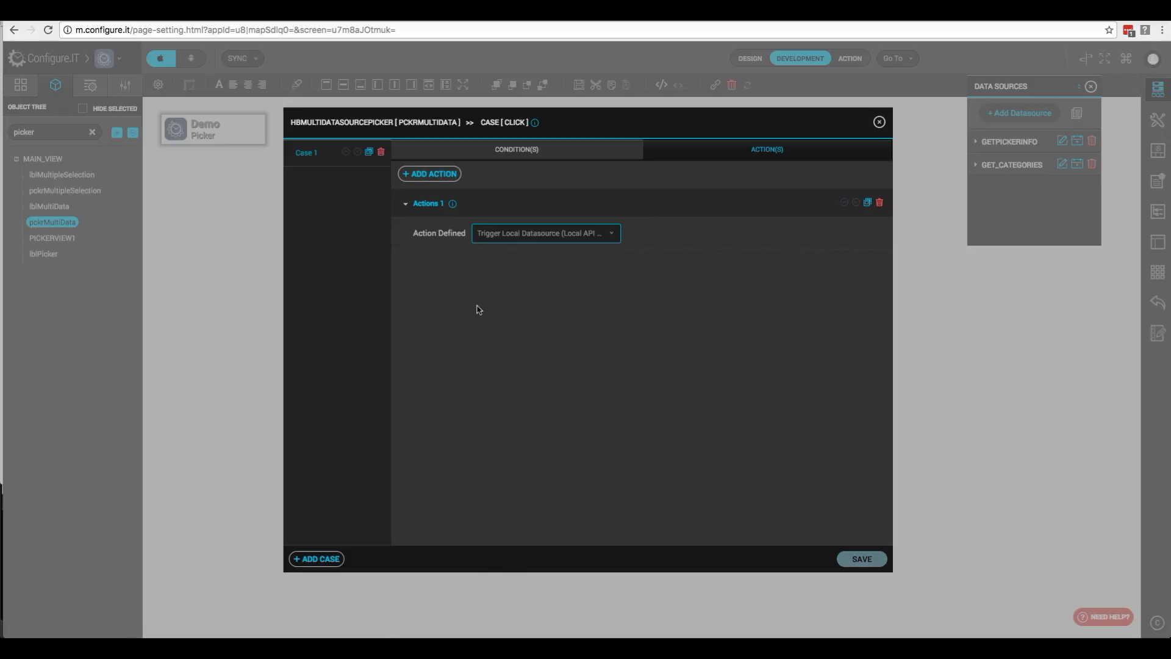
{"action": "left_click", "coordinate": [473, 301]}
{"action": "left_click", "coordinate": [487, 325]}
{"action": "left_click", "coordinate": [861, 559]}
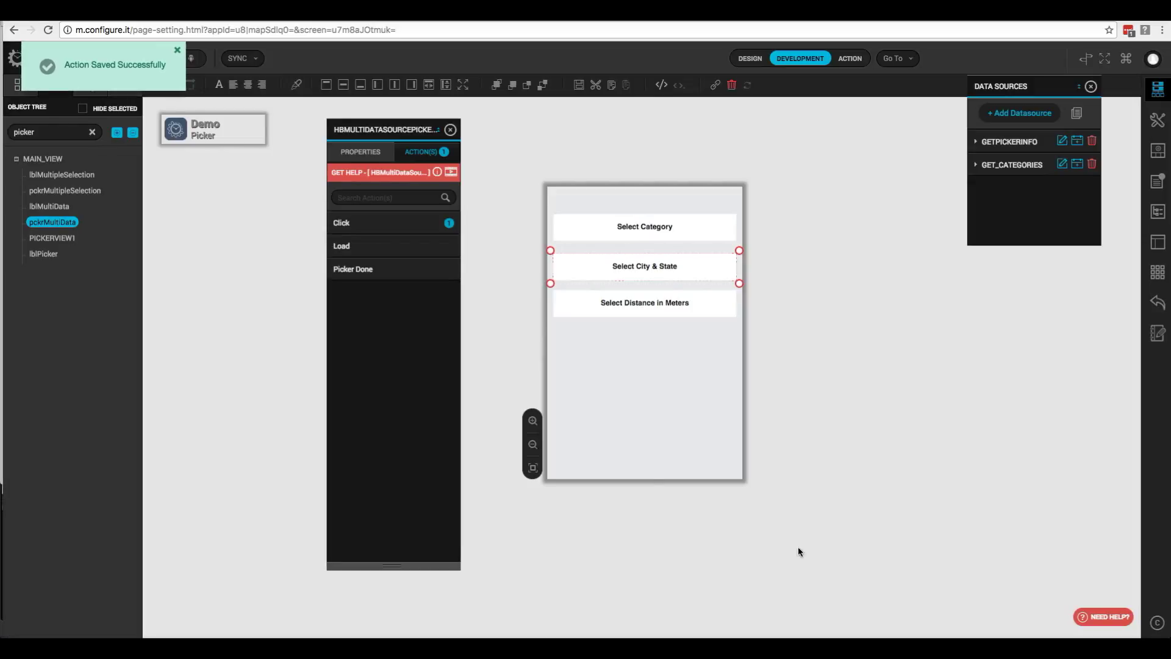
Examine the data key, datasource and selection receiver properties of pckrMultiData
{"action": "mouse_move", "coordinate": [390, 281]}
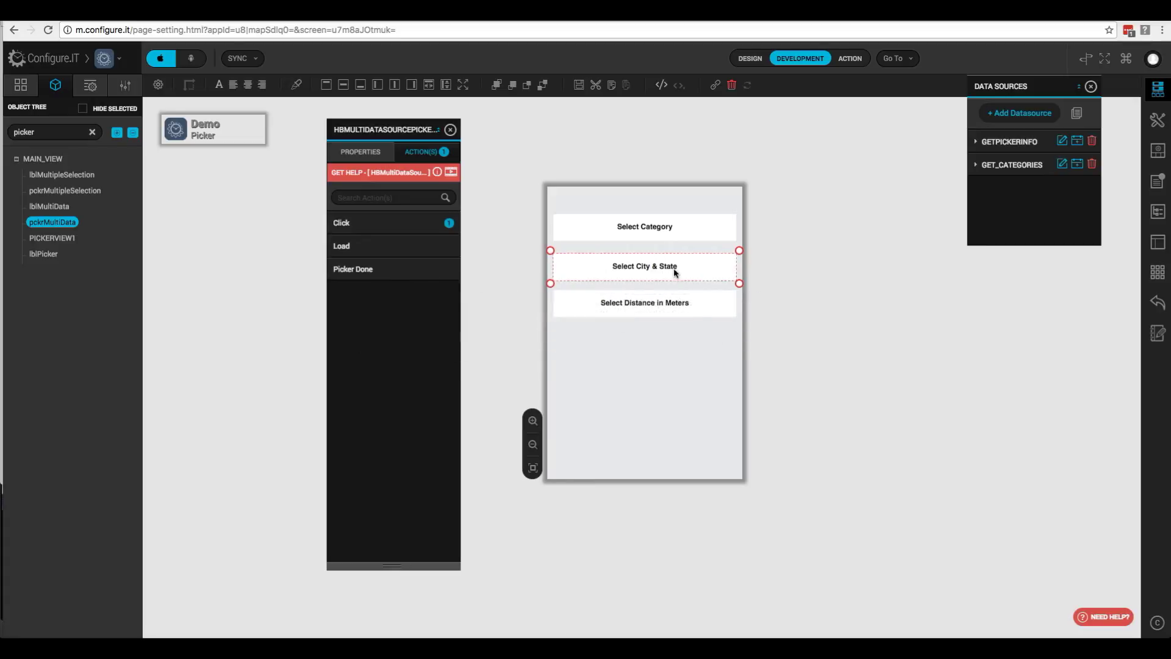
{"action": "left_click", "coordinate": [361, 154]}
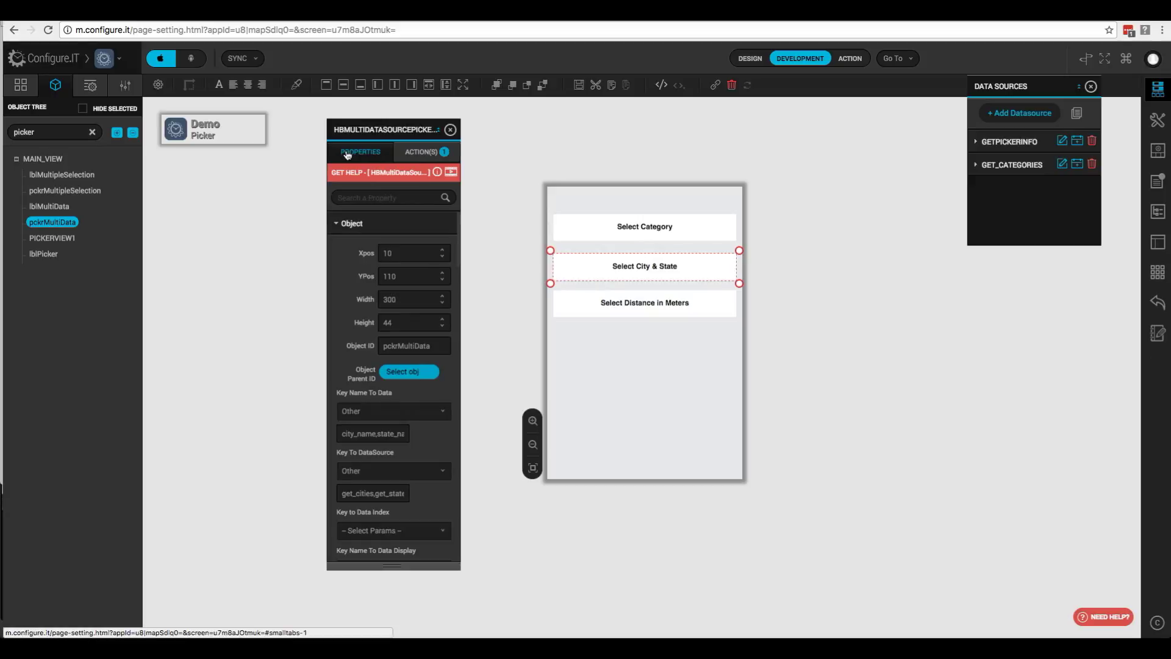
{"action": "scroll", "coordinate": [384, 409], "scroll_direction": "down", "scroll_amount": 5}
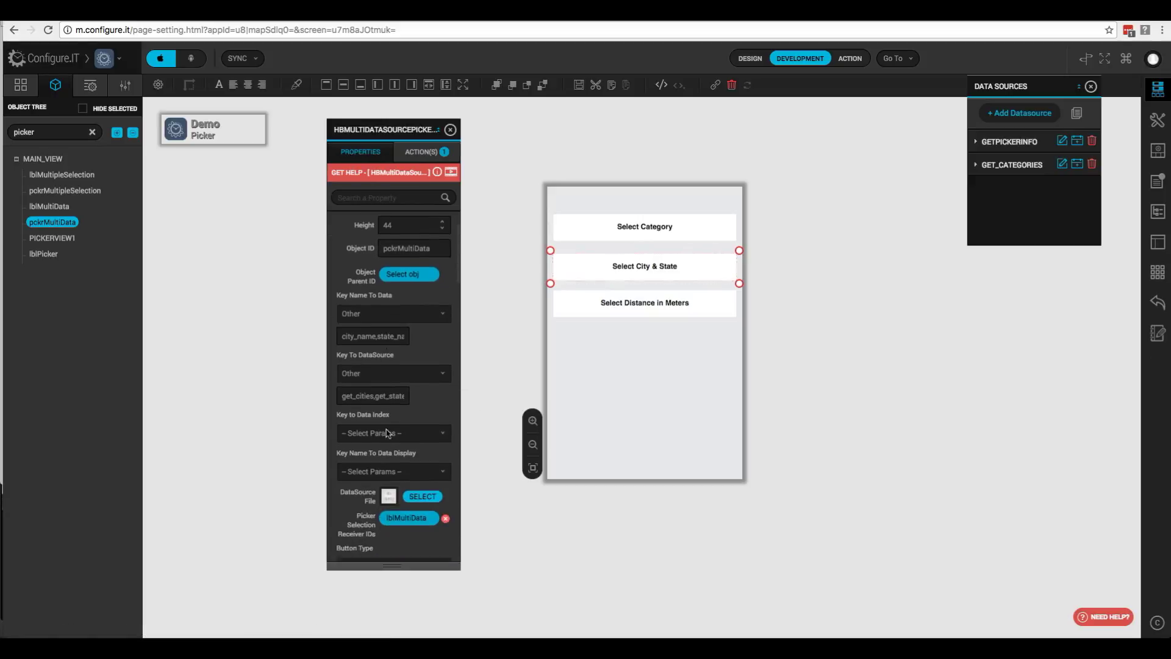
{"action": "scroll", "coordinate": [388, 434], "scroll_direction": "down", "scroll_amount": 2}
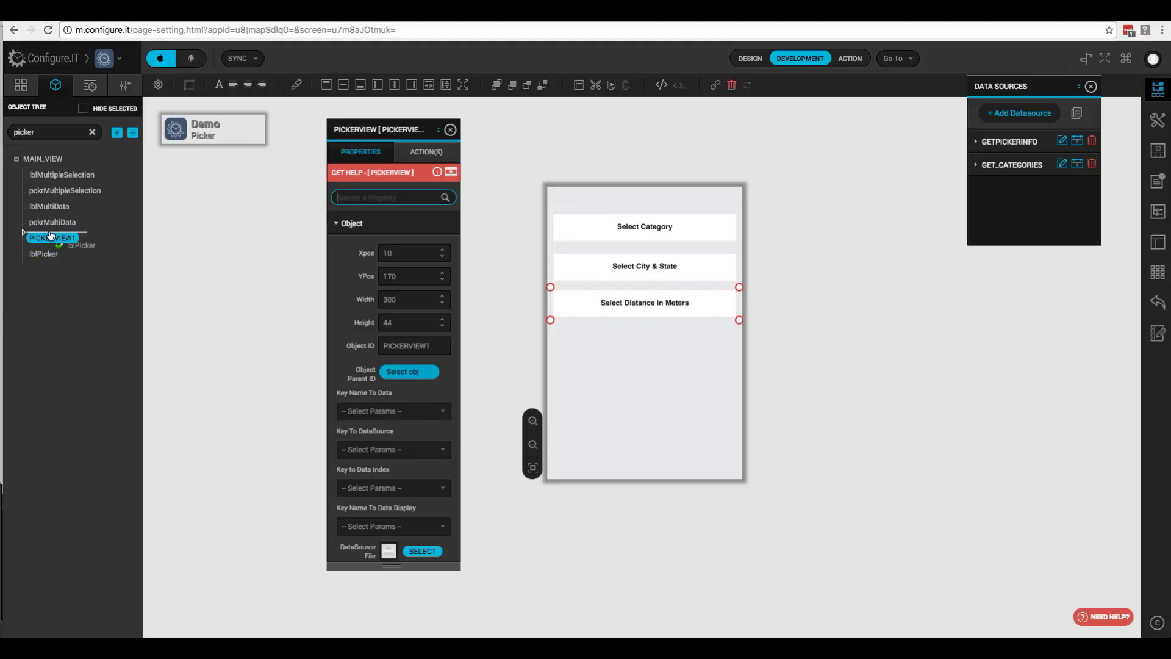
Place lblPicker before PICKERVIEW1 in the object tree and set the Background Color of PICKERVIEW1 to None
{"action": "left_click_drag", "start_coordinate": [45, 253], "coordinate": [42, 234]}
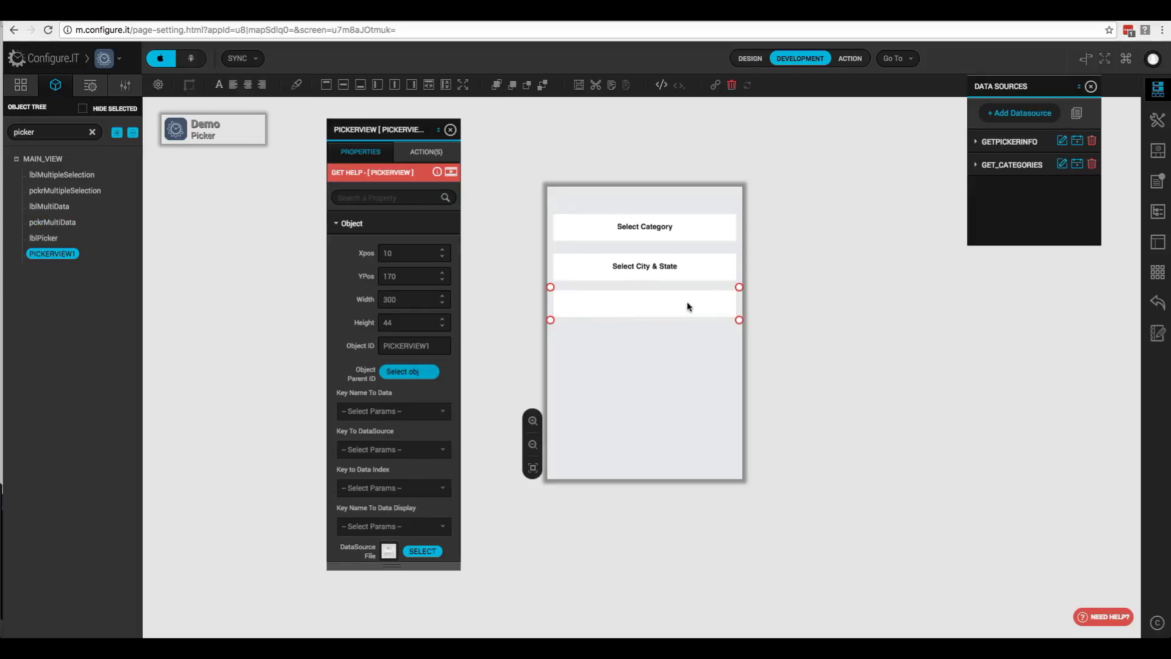
{"action": "left_click", "coordinate": [374, 200]}
{"action": "type", "text": "coiro"}
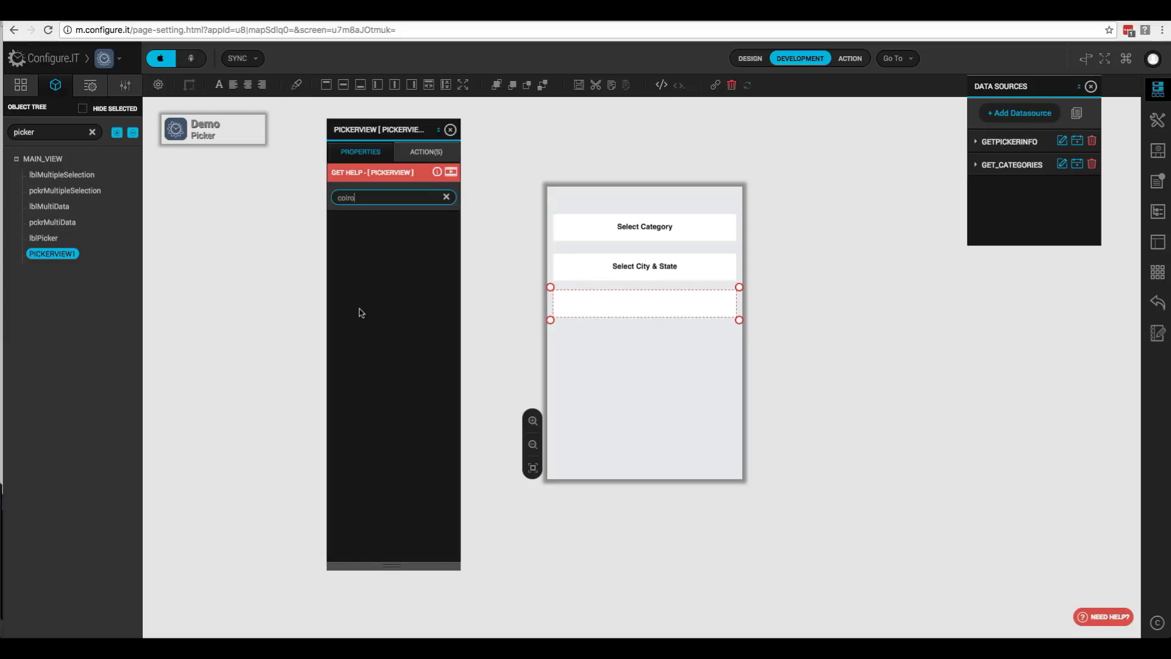
{"action": "key", "text": "BackSpace"}
{"action": "key", "text": "BackSpace"}
{"action": "key", "text": "BackSpace"}
{"action": "type", "text": "l"}
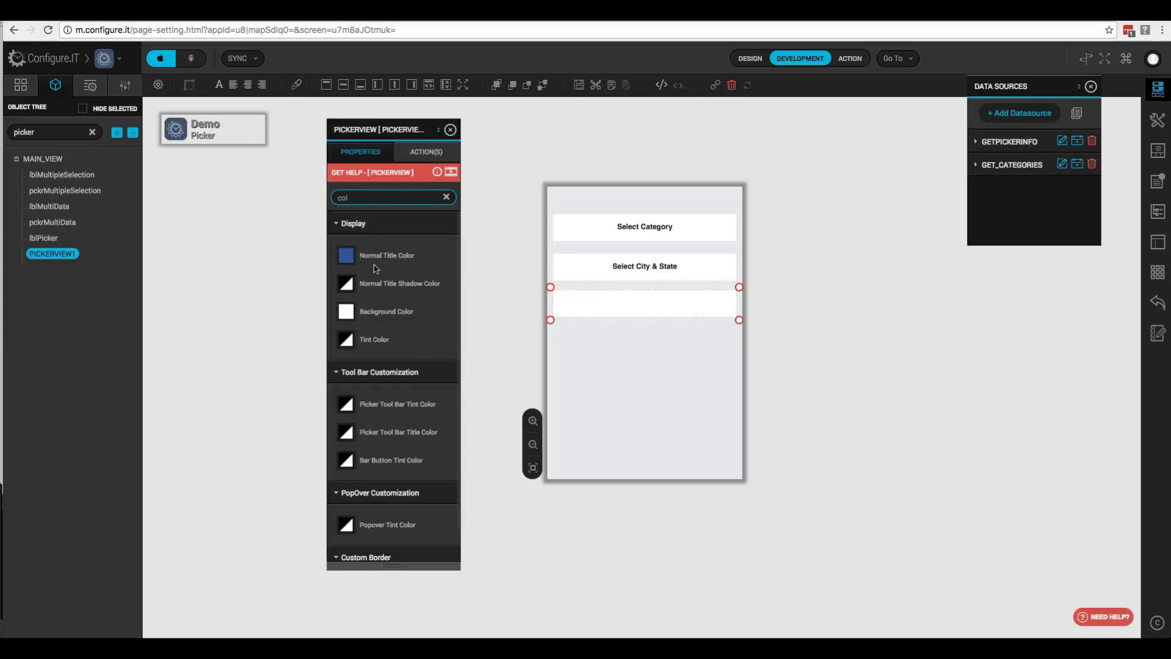
{"action": "left_click", "coordinate": [346, 313]}
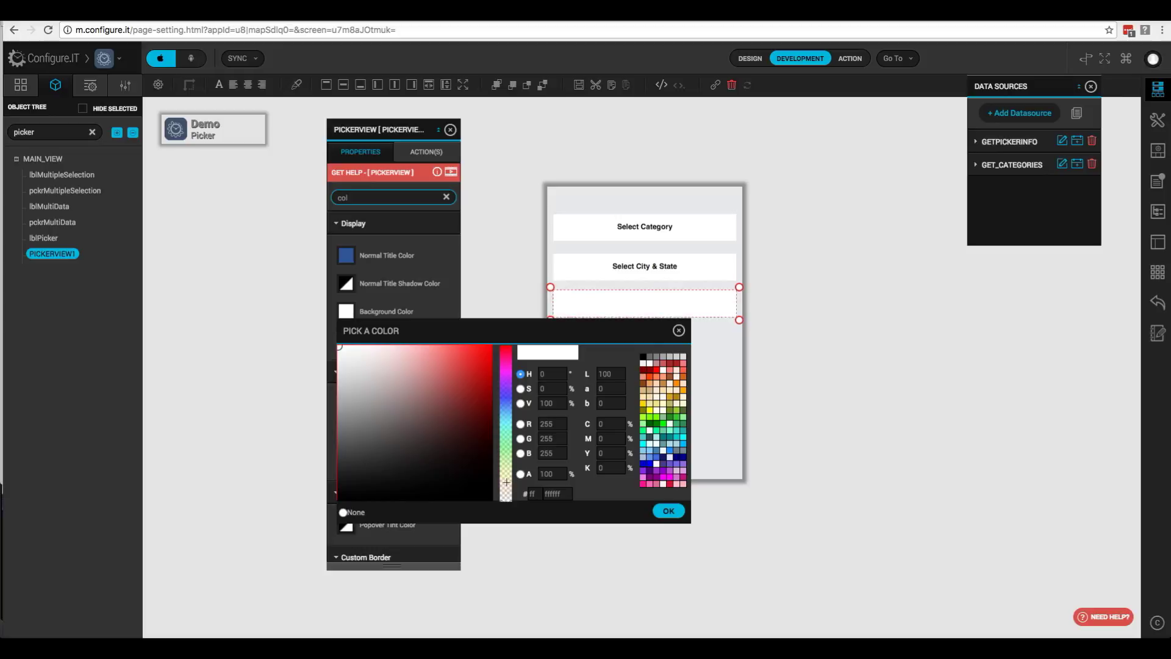
{"action": "left_click", "coordinate": [343, 512]}
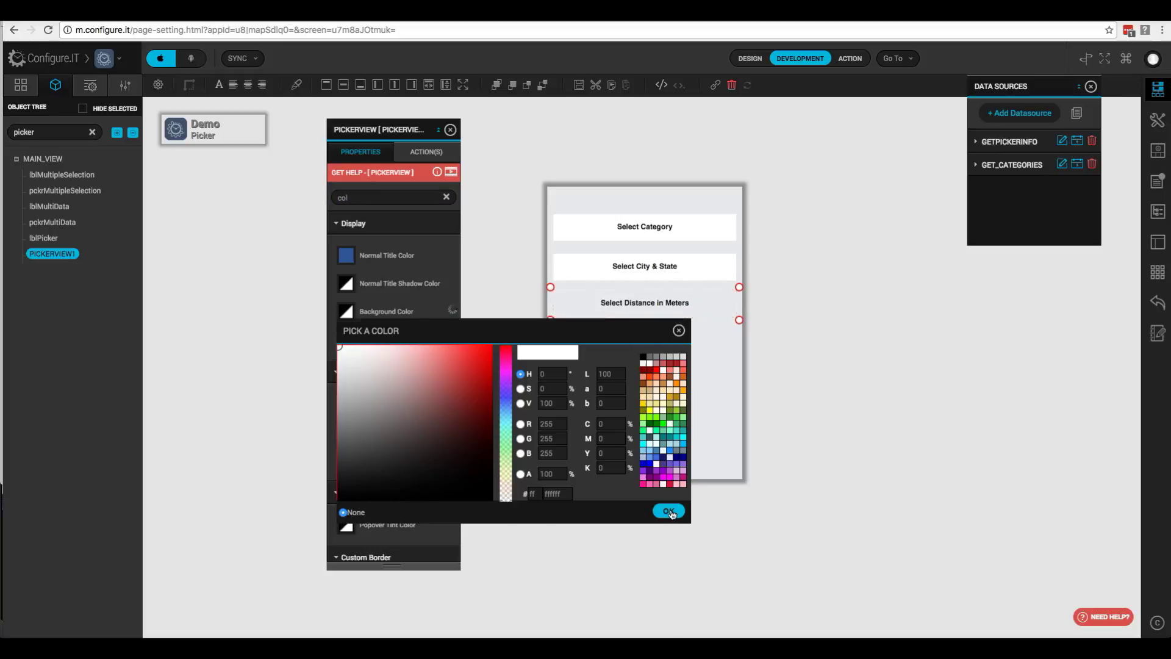
{"action": "left_click", "coordinate": [670, 512]}
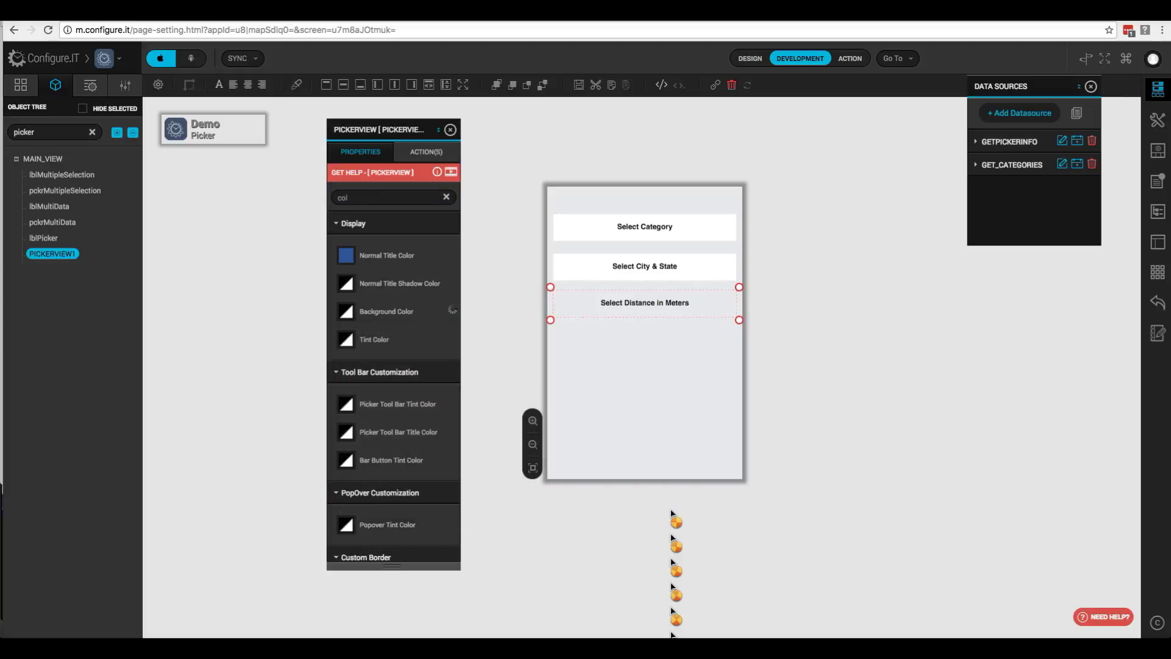
Set the Background Color of lblPicker to white
{"action": "left_click", "coordinate": [45, 239]}
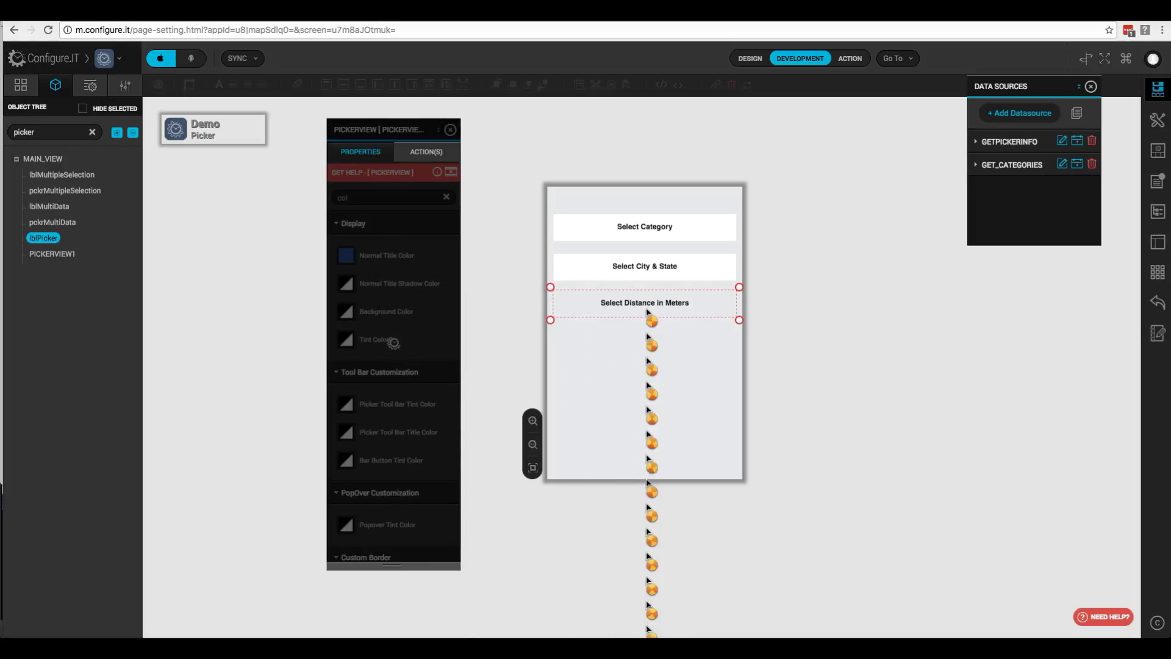
{"action": "left_click", "coordinate": [346, 376]}
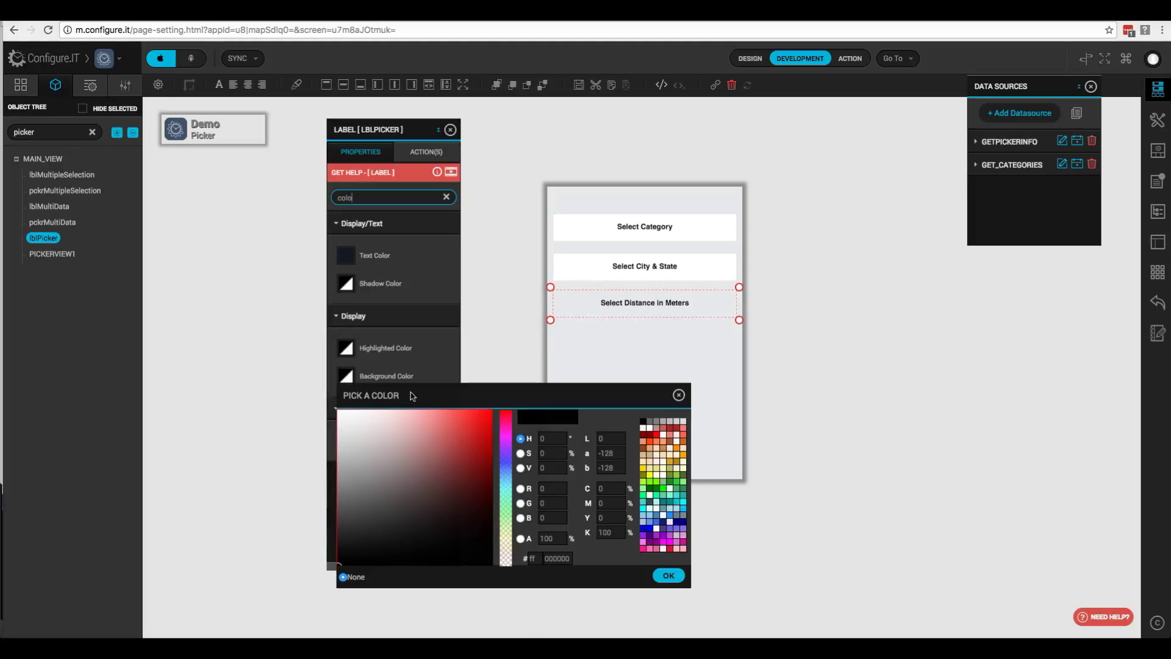
{"action": "left_click", "coordinate": [651, 430]}
{"action": "left_click", "coordinate": [668, 575]}
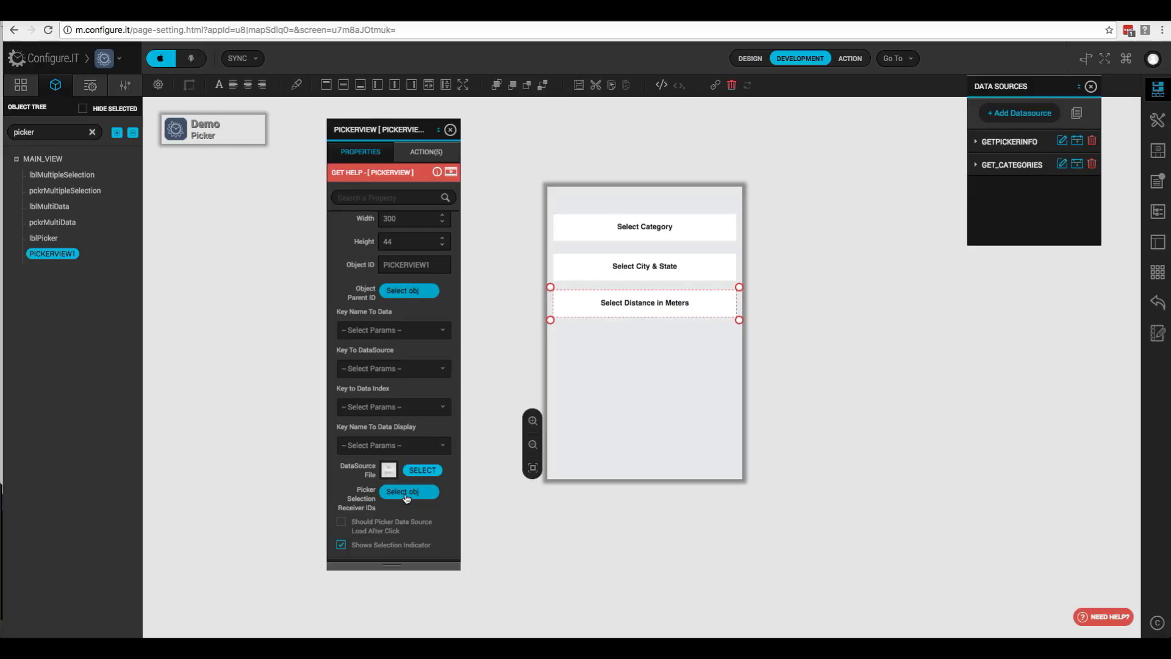
Set Picker Selection Receiver IDs of PICKERVIEW1 to lblPicker and save the object selection
{"action": "left_click", "coordinate": [407, 495]}
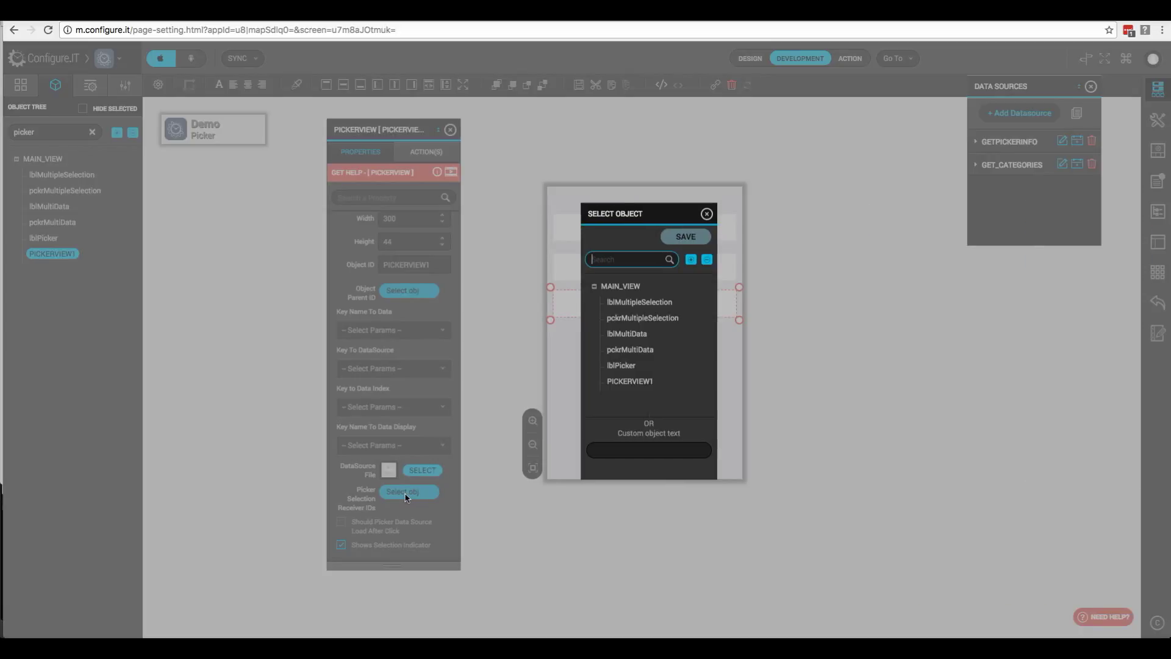
{"action": "left_click", "coordinate": [560, 366]}
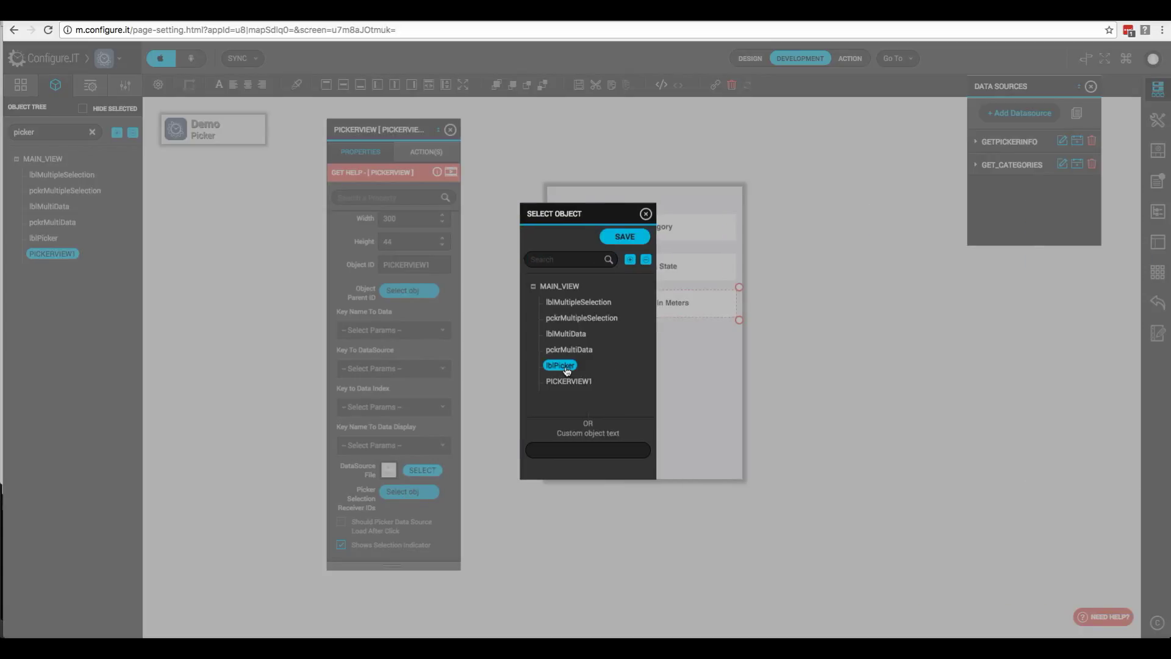
{"action": "left_click", "coordinate": [624, 237]}
Inspect the Should Picker Data Source Load After Click property of pckrMultiData
{"action": "left_click", "coordinate": [622, 266]}
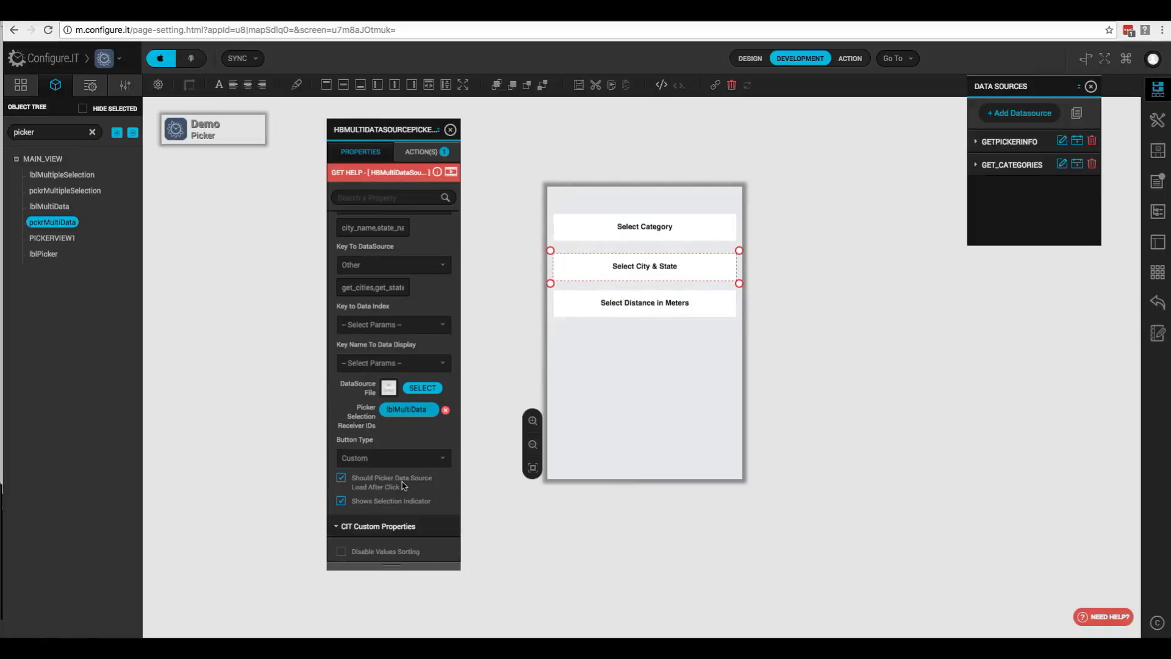